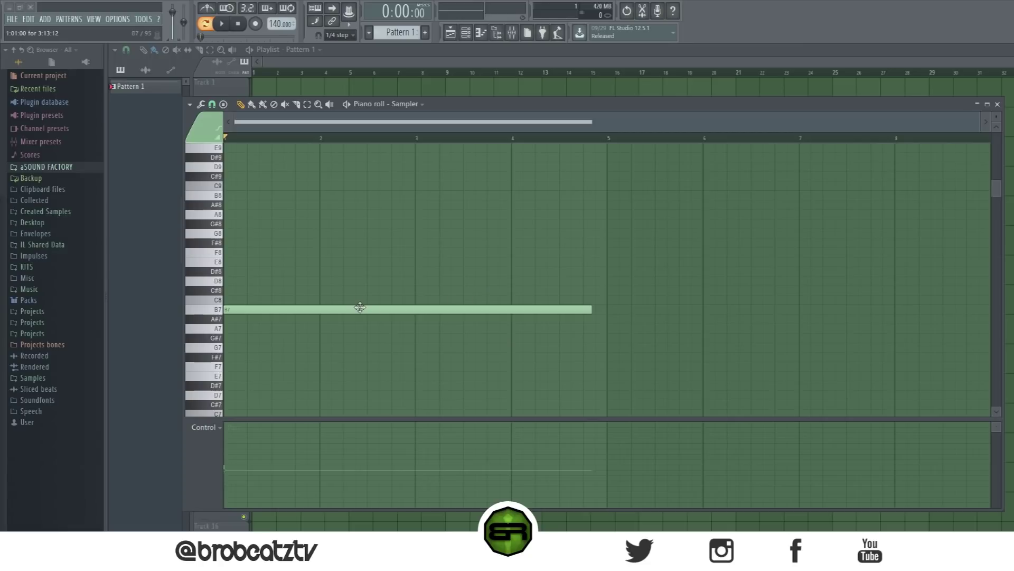
# Adjust the panning of the long B7 note, and raise its velocity in the control lane
pyautogui.scroll(5, 347, 310)
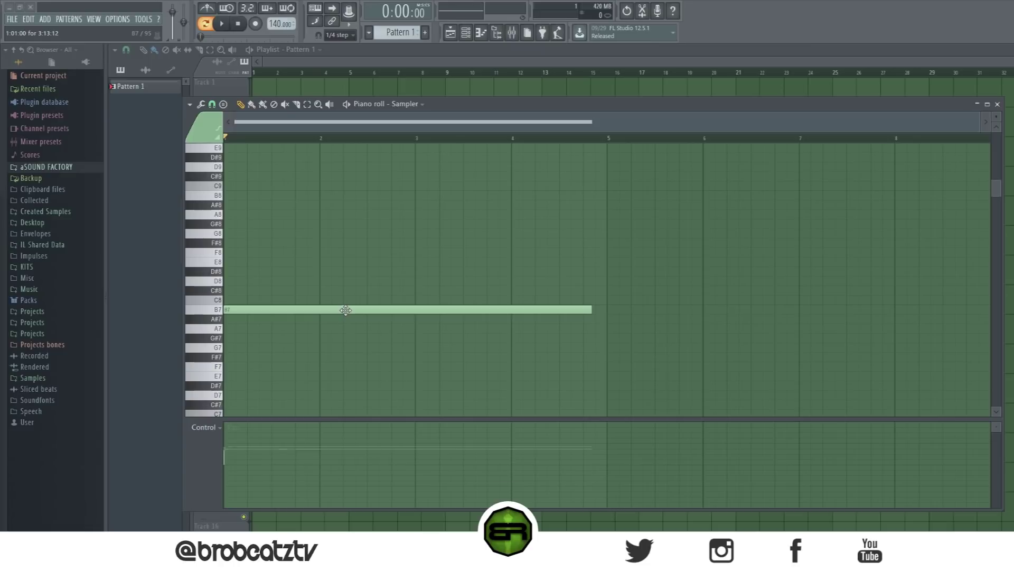
pyautogui.scroll(-4, 345, 310)
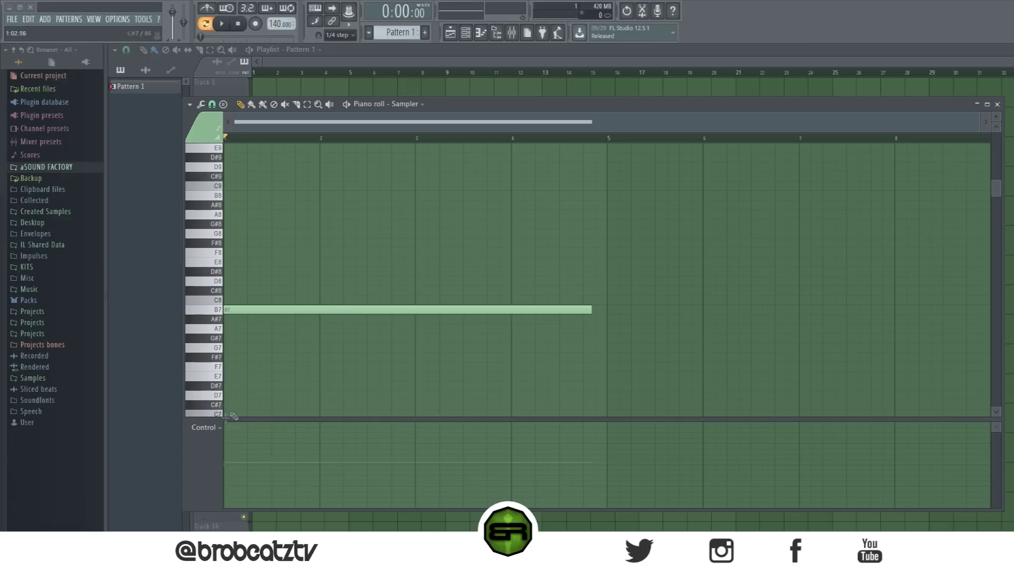
pyautogui.click(205, 427)
pyautogui.click(217, 455)
pyautogui.scroll(-5, 306, 310)
pyautogui.scroll(8, 301, 311)
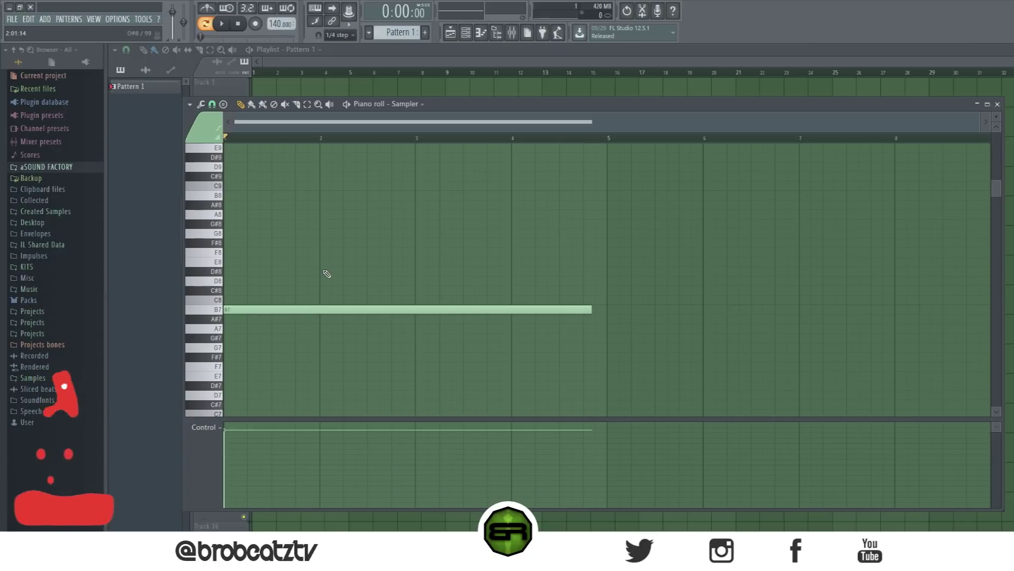
# Show the Channel rack and replace the Sampler channel's instrument with FL Keys
pyautogui.press('F6')
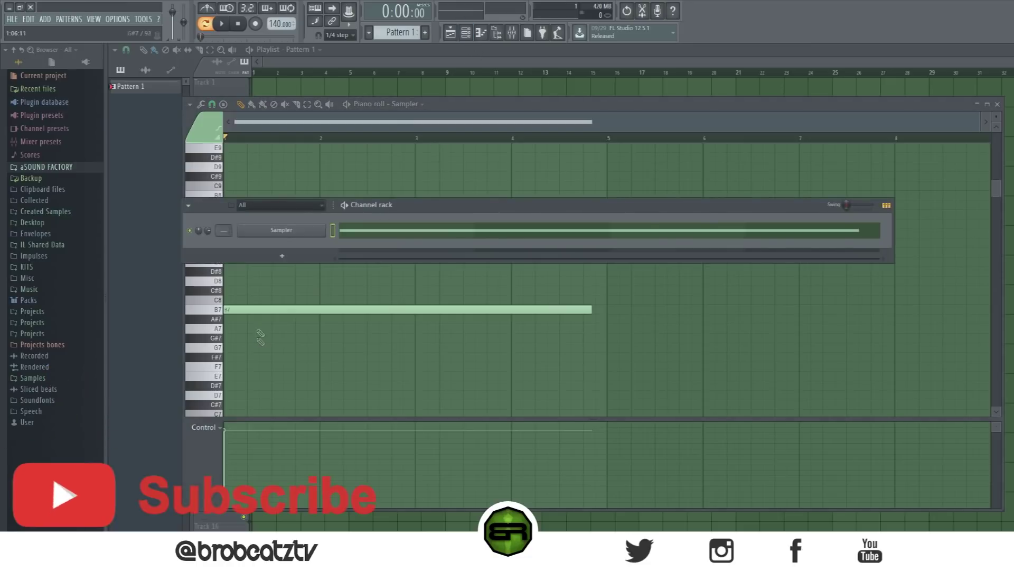
pyautogui.click(273, 254)
pyautogui.moveTo(364, 304)
pyautogui.click(430, 407)
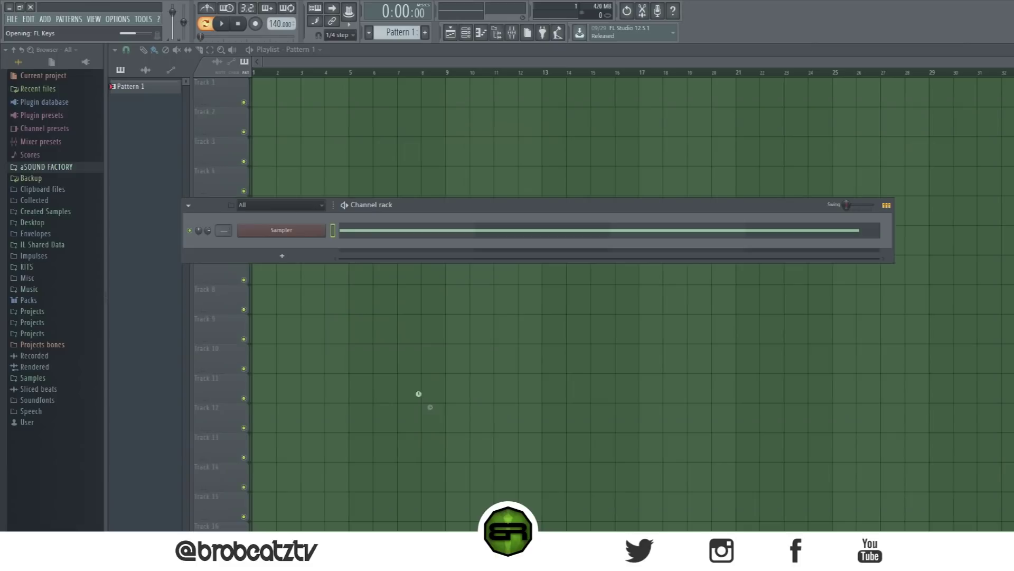
# Open the mixer as a floating window and move it, the FL Keys window and the Channel rack apart so the FL Keys channel stays accessible
pyautogui.moveTo(276, 100); pyautogui.dragTo(957, 149)
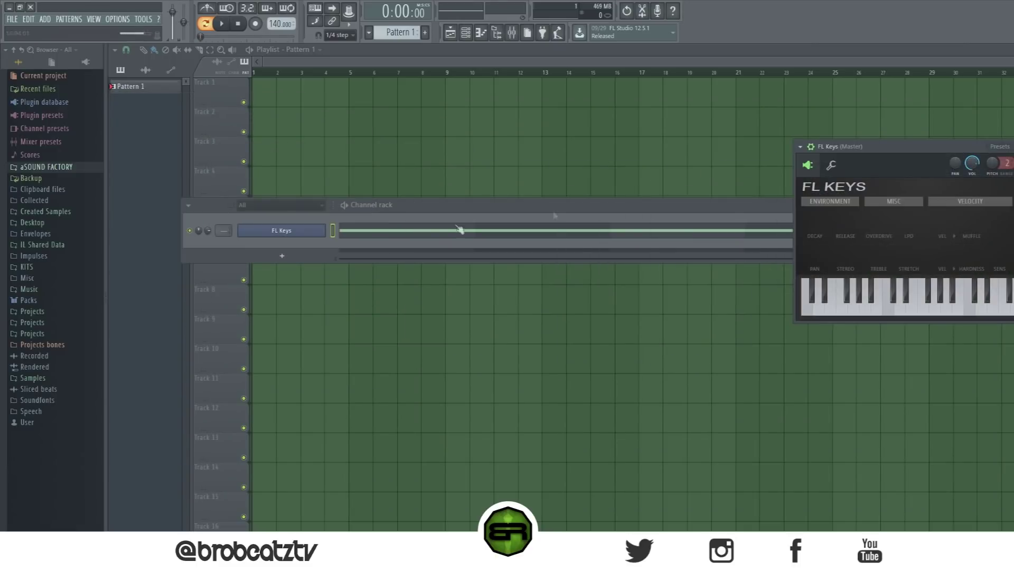
pyautogui.moveTo(381, 207); pyautogui.dragTo(472, 183)
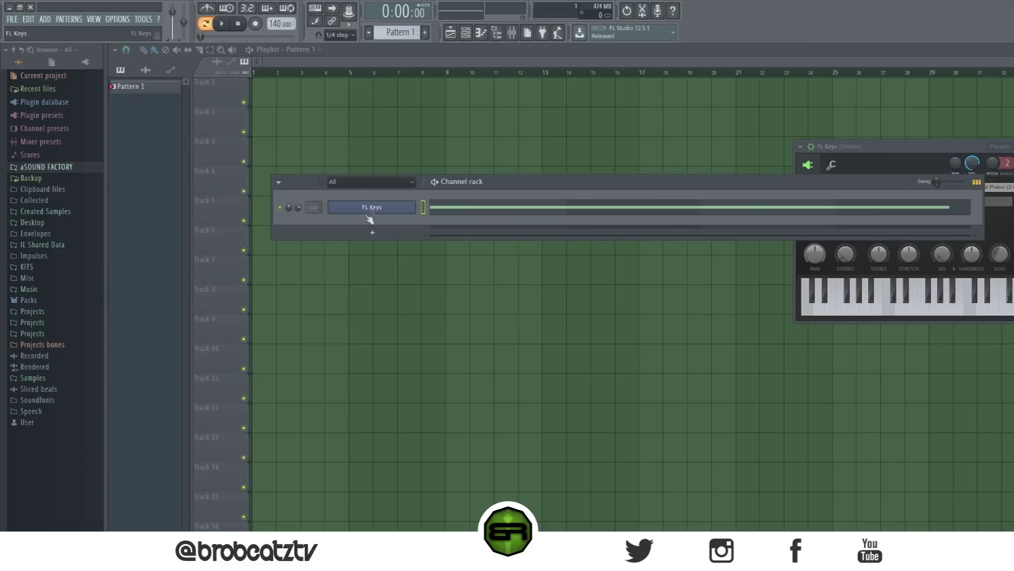
pyautogui.press('F9')
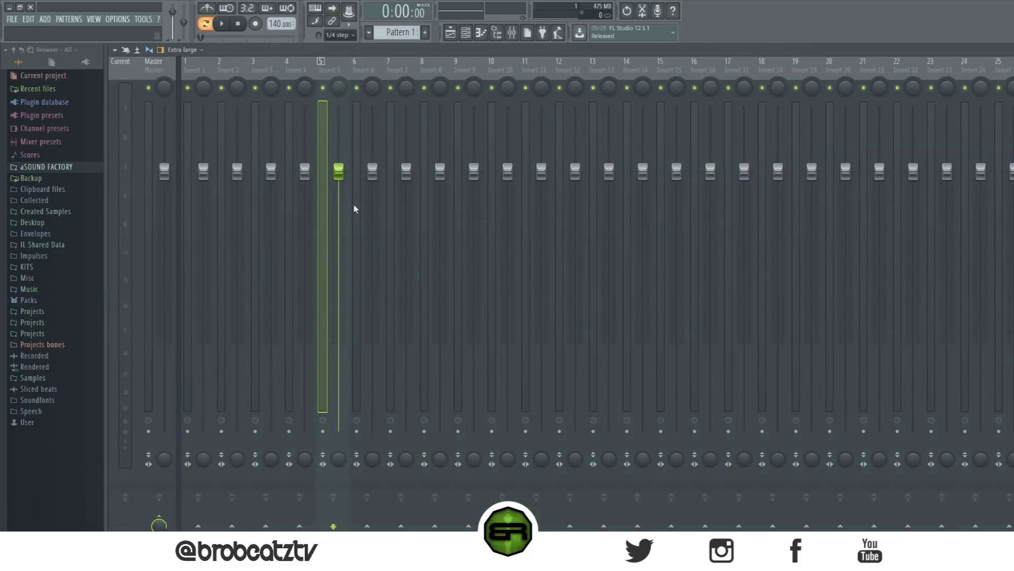
pyautogui.press('Return')
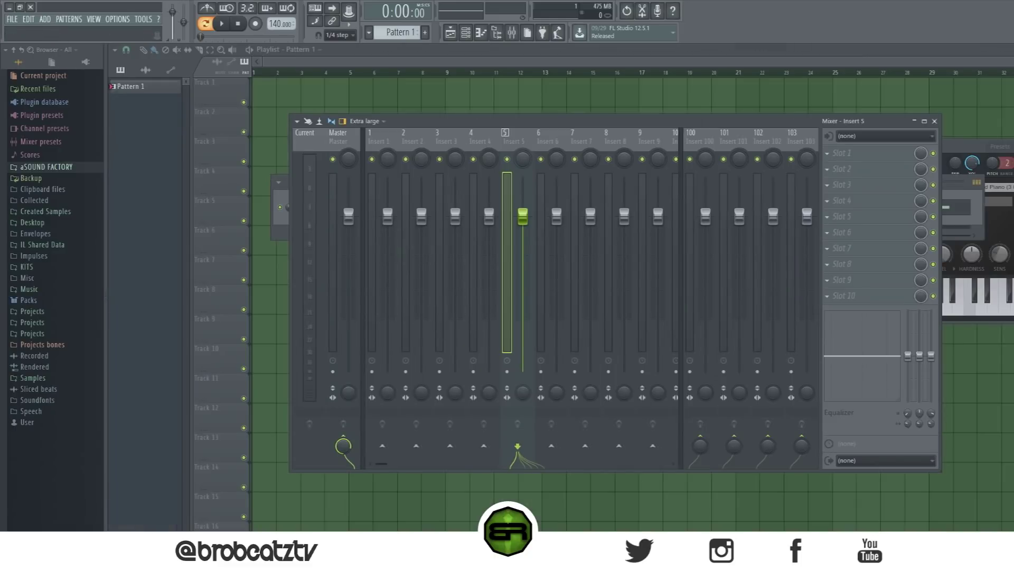
pyautogui.moveTo(549, 123); pyautogui.dragTo(929, 93)
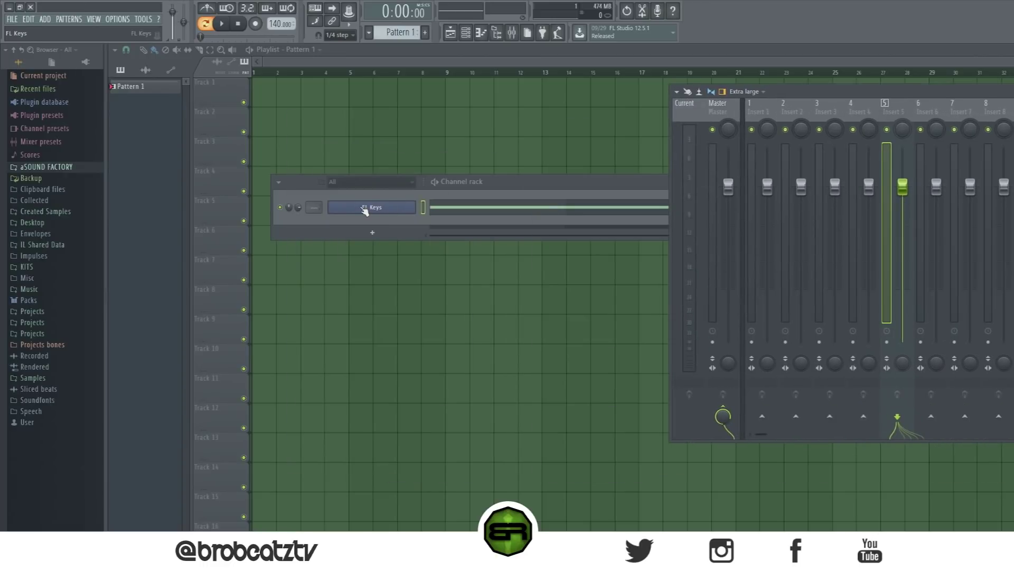
# Cycle the FL Keys channel's mixer routing through several inserts and the Master, ending on insert 8
pyautogui.press('Left')
pyautogui.press('Right')
pyautogui.press('Right')
pyautogui.press('Right')
pyautogui.press('Right')
pyautogui.press('Left')
pyautogui.press('Left')
pyautogui.press('Left')
pyautogui.press('Left')
pyautogui.press('Left')
pyautogui.press('Right')
pyautogui.press('Right')
pyautogui.press('Right')
pyautogui.press('Right')
pyautogui.press('Right')
pyautogui.press('Right')
pyautogui.press('Right')
pyautogui.press('Right')
pyautogui.press('Right')
pyautogui.hotkey('ctrl', 'l')
pyautogui.scroll(6, 363, 211)
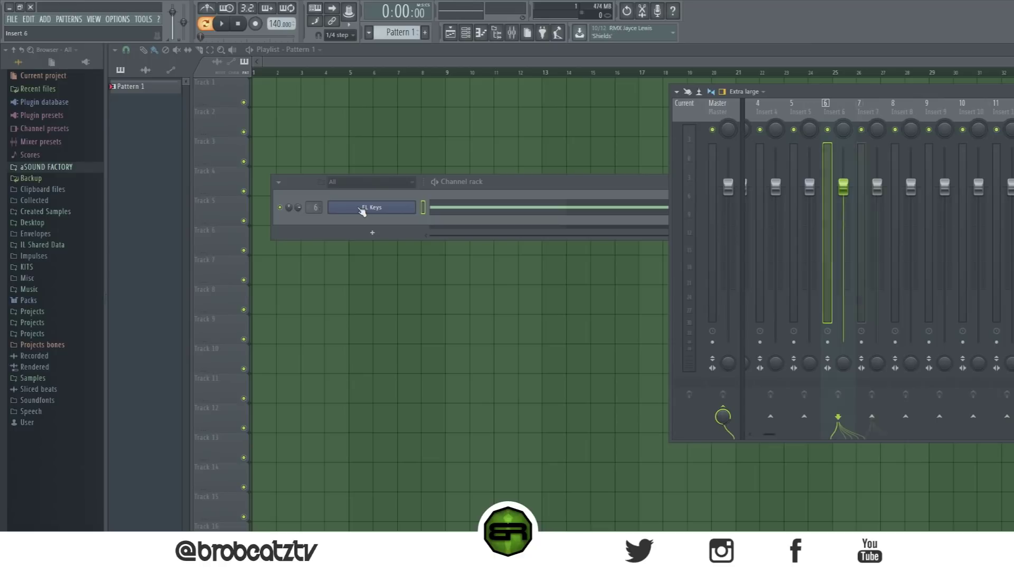
pyautogui.scroll(5, 362, 210)
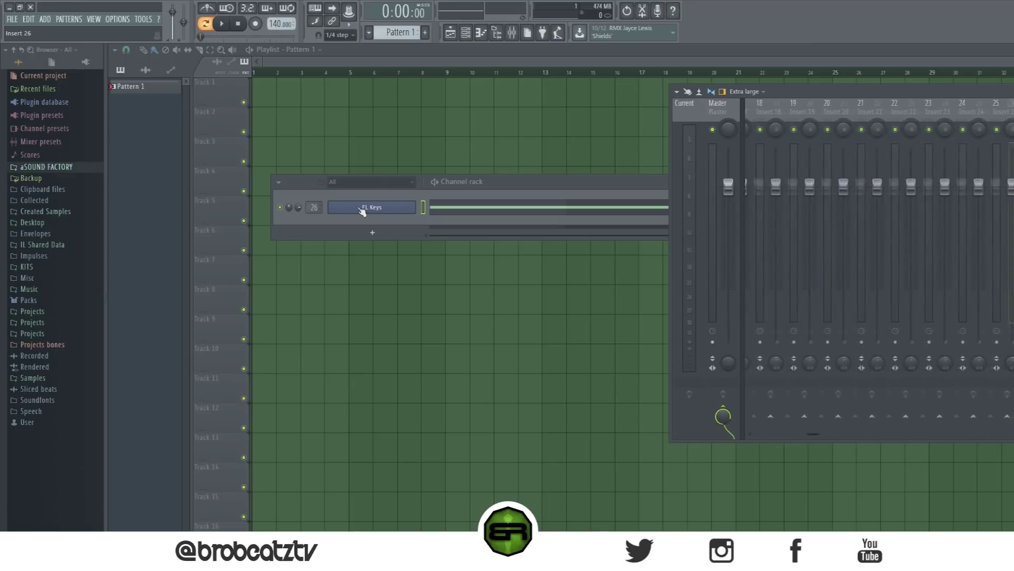
pyautogui.scroll(-20, 363, 211)
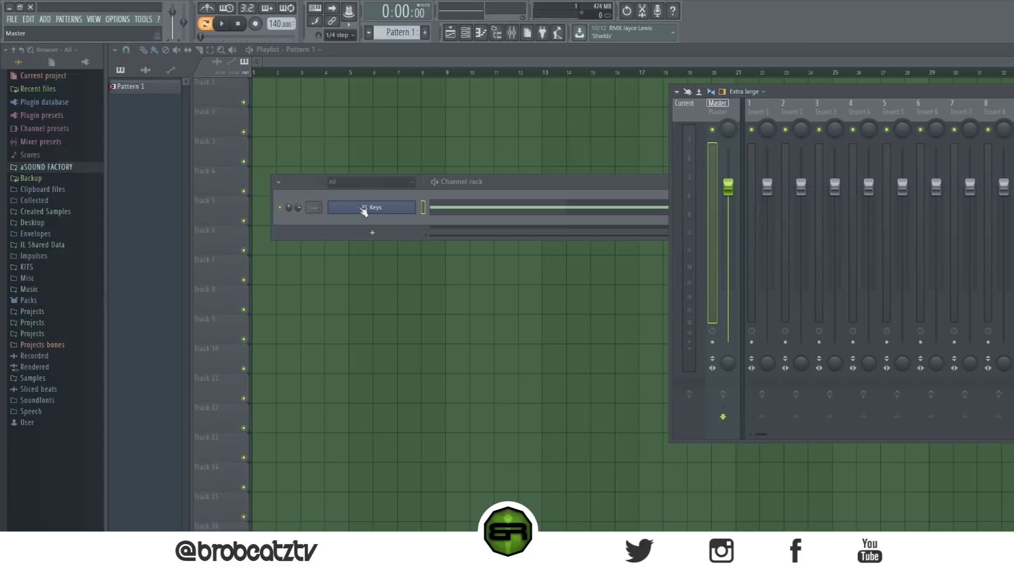
pyautogui.scroll(8, 364, 210)
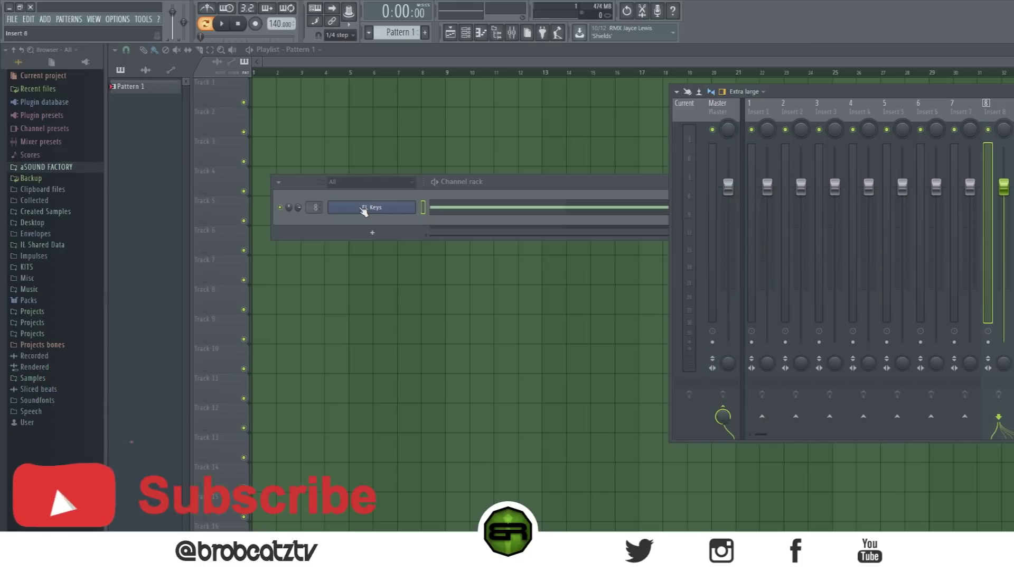
# Replace the FL Keys instrument with (none) and cut the notes from the channel
pyautogui.click(429, 208)
pyautogui.rightClick(416, 207)
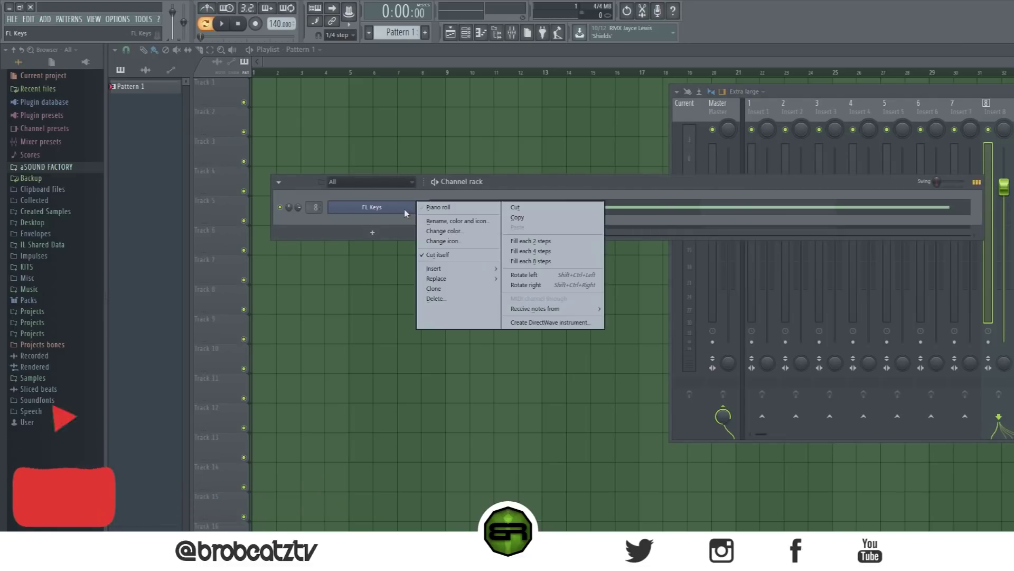
pyautogui.moveTo(453, 284)
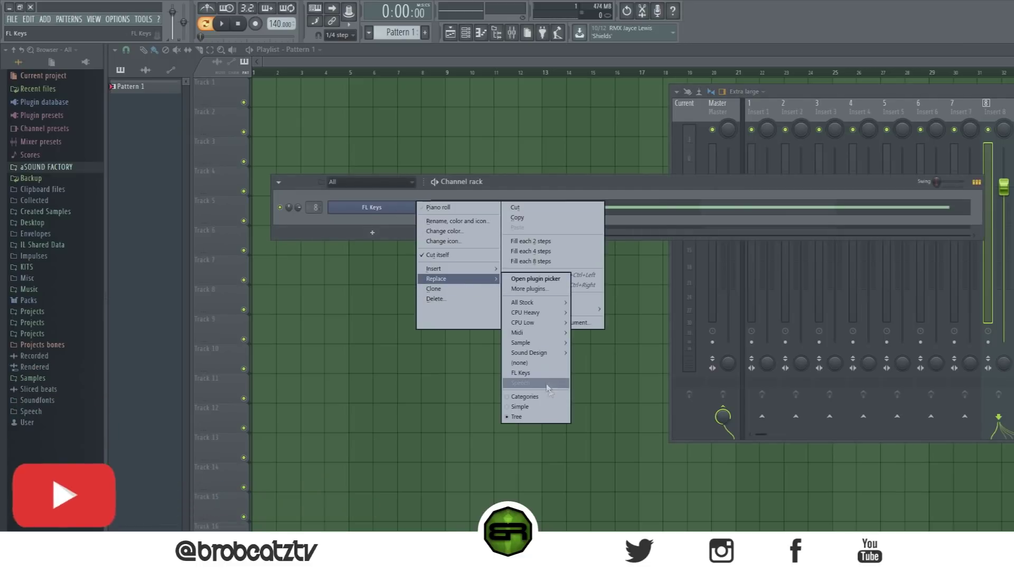
pyautogui.click(520, 363)
pyautogui.rightClick(415, 210)
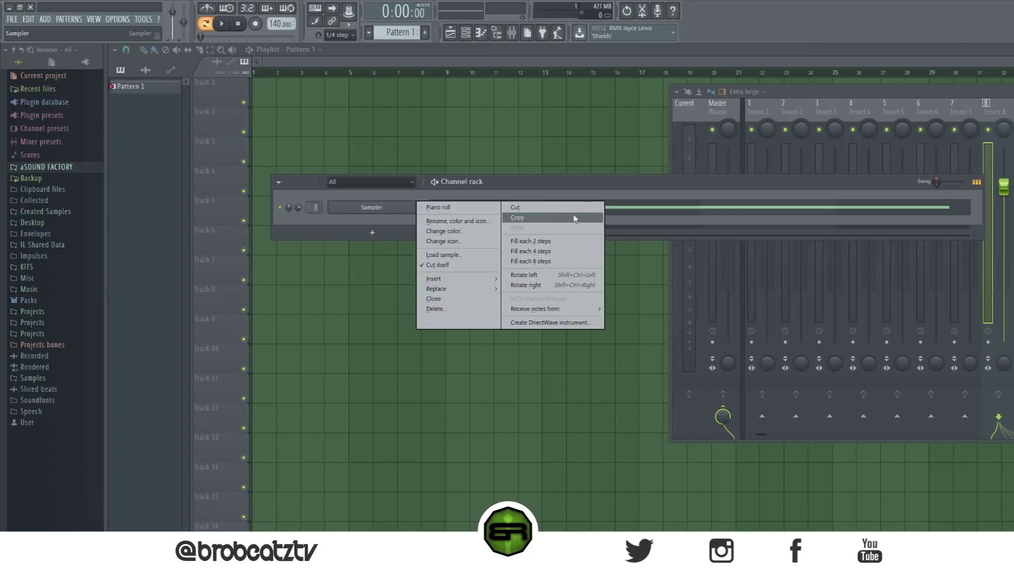
pyautogui.click(570, 207)
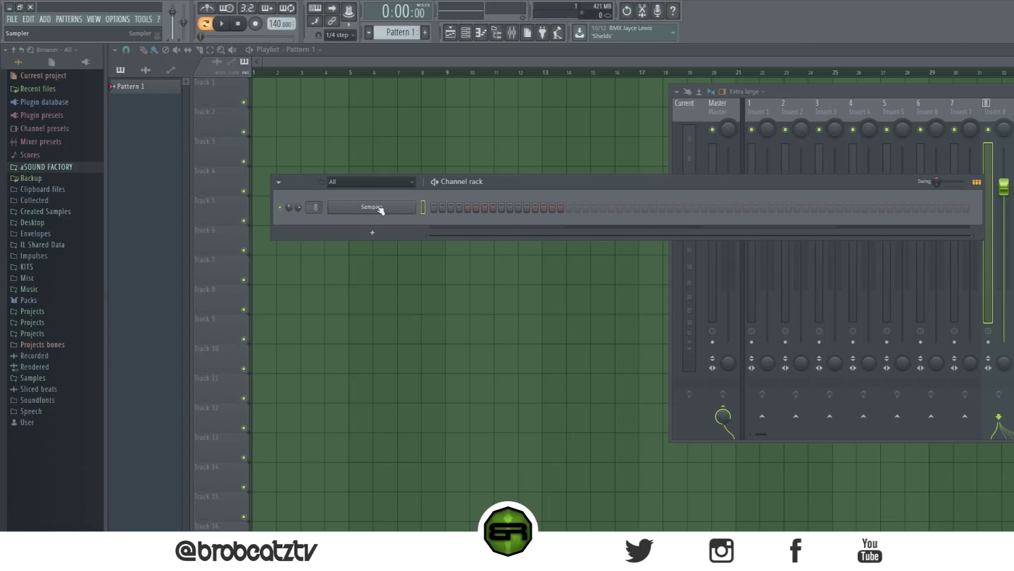
# Clone the Sampler channel four times in the Channel rack
pyautogui.hotkey('alt', 'c')
pyautogui.hotkey('alt', 'c')
pyautogui.hotkey('alt', 'c')
pyautogui.hotkey('alt', 'c')
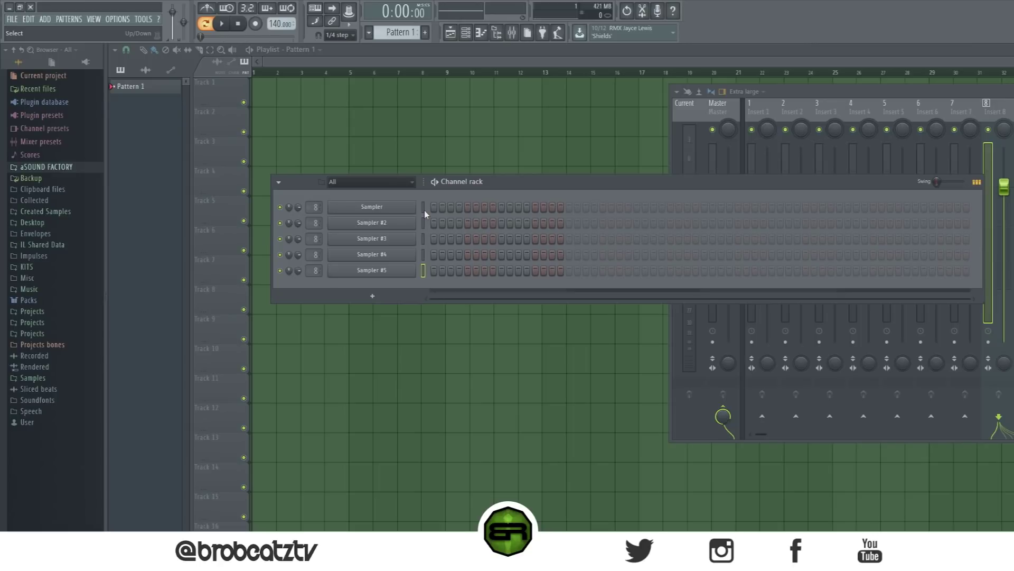
# Delete the Sampler, Sampler #3 and Sampler #4 channels together, and also delete Sampler #2 and Sampler #5
pyautogui.click(423, 209)
pyautogui.hotkey('alt', 'Delete')
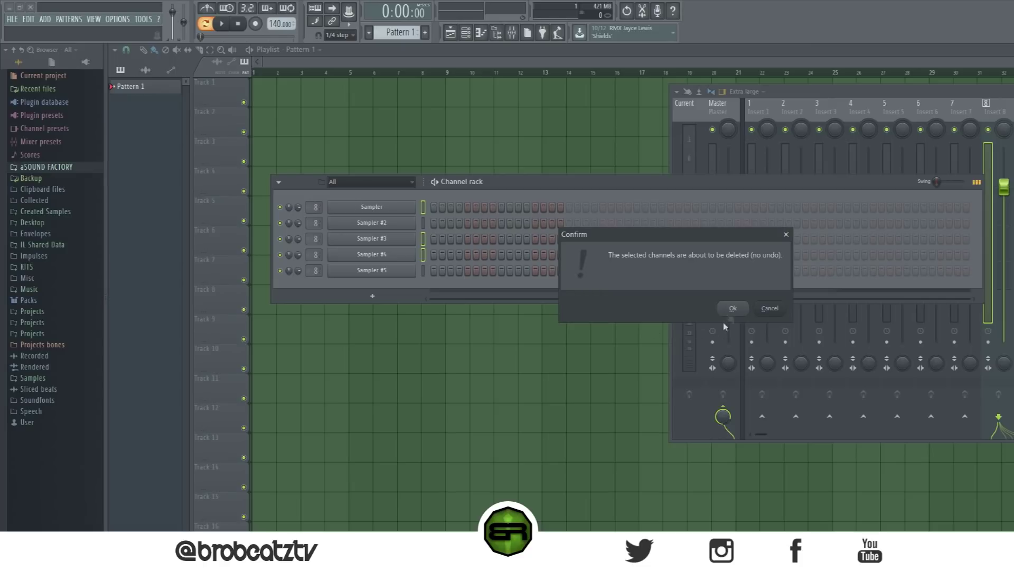
pyautogui.click(733, 308)
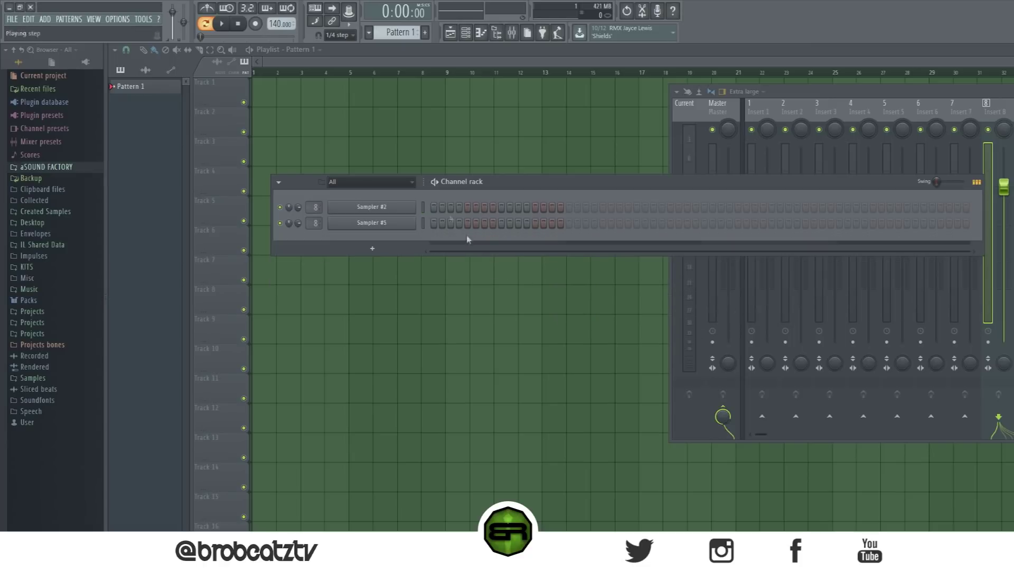
pyautogui.moveTo(424, 207); pyautogui.dragTo(421, 242)
pyautogui.hotkey('alt', 'Delete')
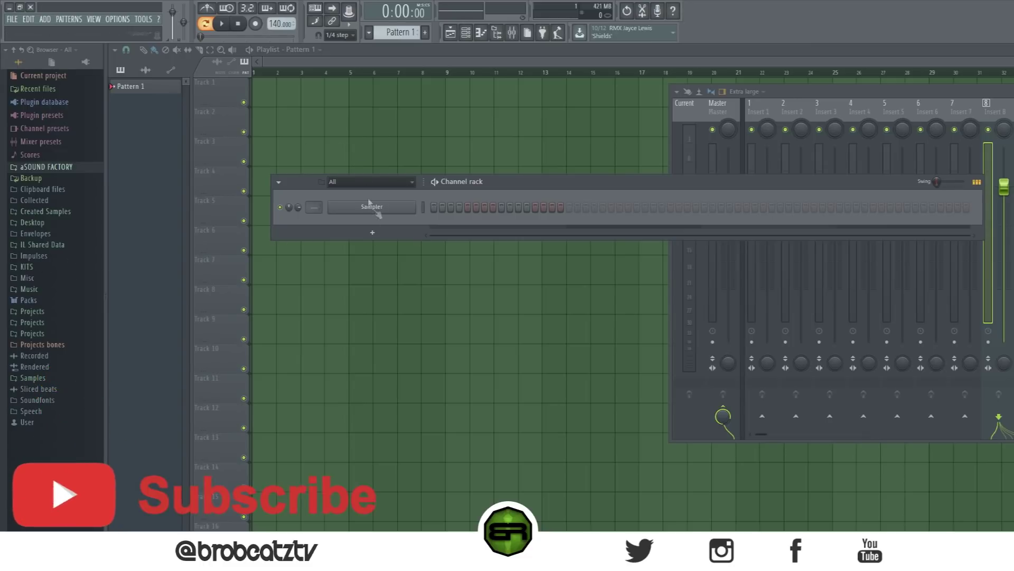
# Open the piano roll of the Sampler channel
pyautogui.rightClick(414, 205)
pyautogui.click(428, 206)
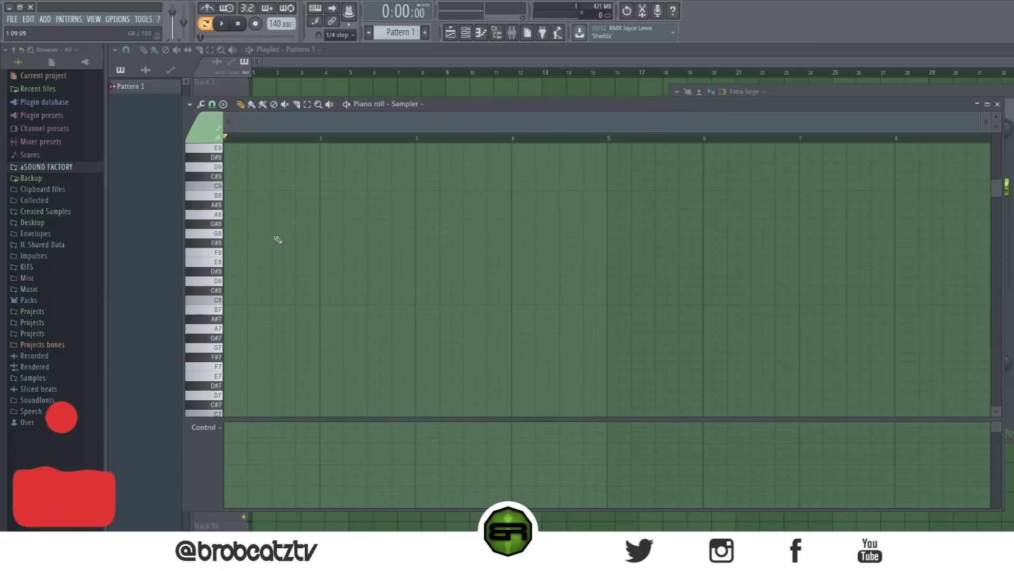
pyautogui.click(276, 233)
pyautogui.click(553, 243)
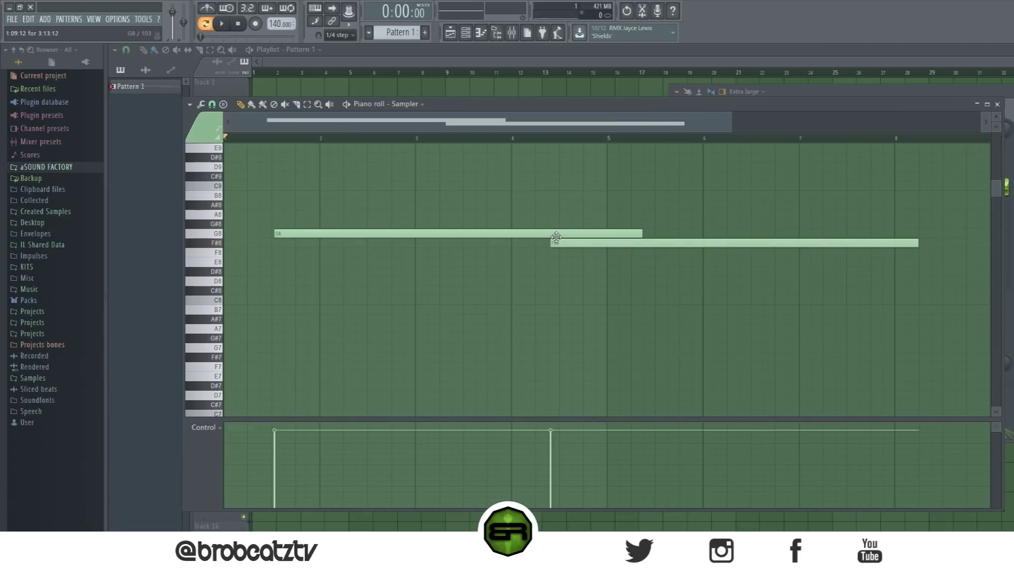
pyautogui.rightClick(555, 235)
pyautogui.moveTo(555, 243); pyautogui.dragTo(227, 242)
pyautogui.rightClick(232, 244)
# Place a one-step F#8 note near the start and five more at A8, A#8, B8, F8 and G#8, spread through bar 4
pyautogui.click(244, 243)
pyautogui.moveTo(609, 242); pyautogui.dragTo(250, 228)
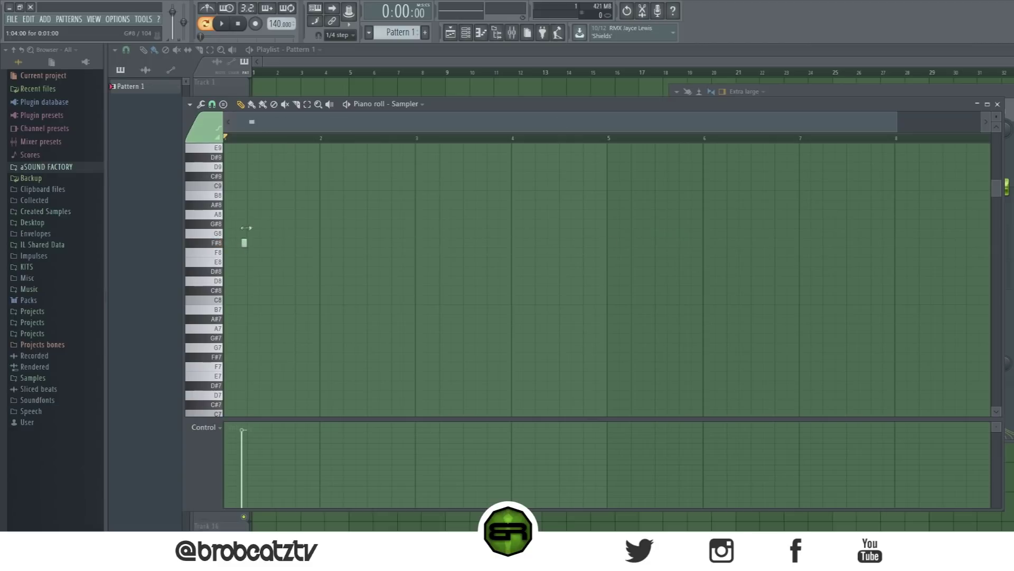
pyautogui.click(286, 214)
pyautogui.click(364, 205)
pyautogui.click(439, 195)
pyautogui.click(487, 252)
pyautogui.click(538, 223)
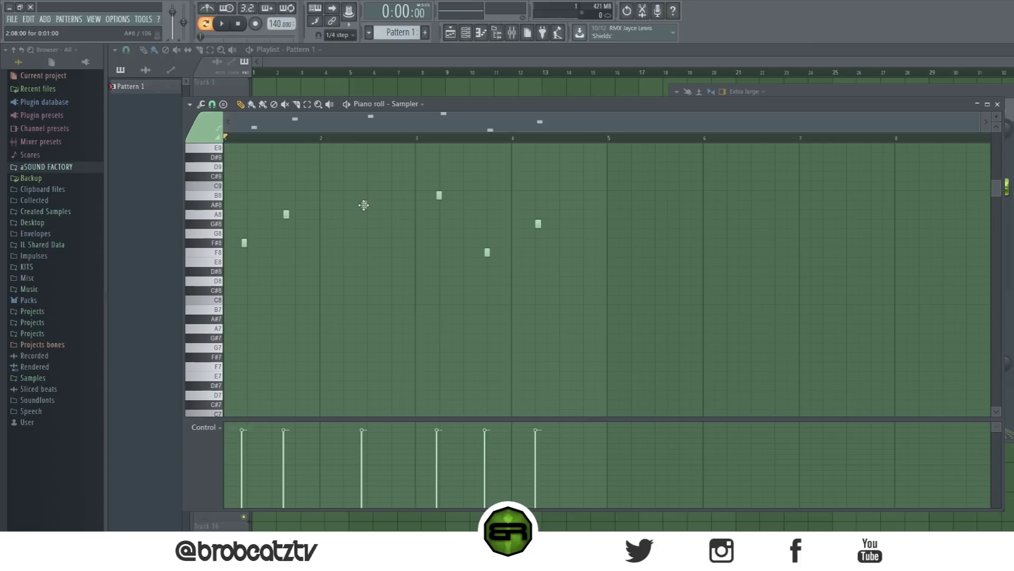
# Zoom the piano roll timeline in and out around individual notes
pyautogui.scroll(5, 363, 205)
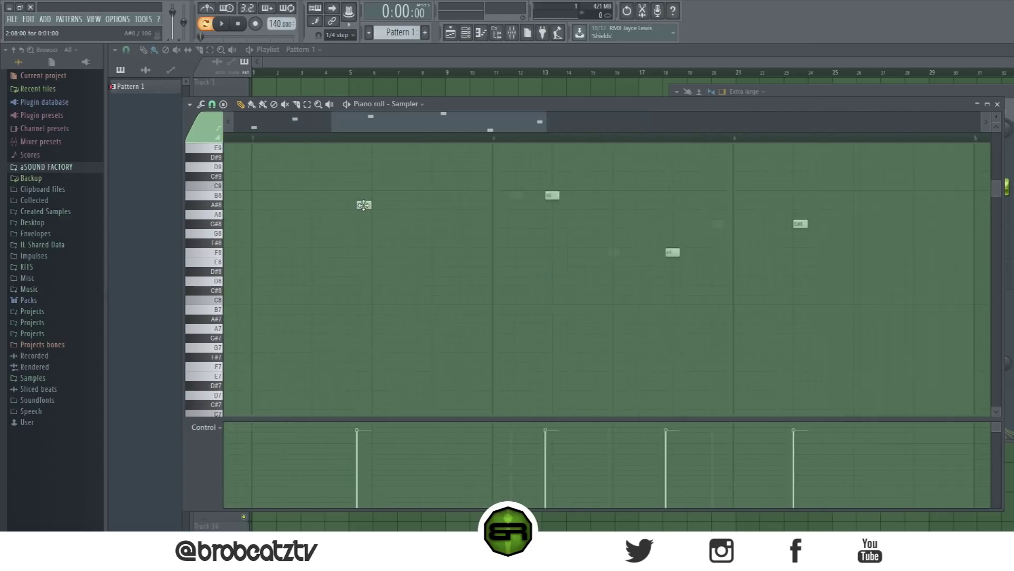
pyautogui.scroll(-3, 376, 228)
pyautogui.scroll(5, 559, 193)
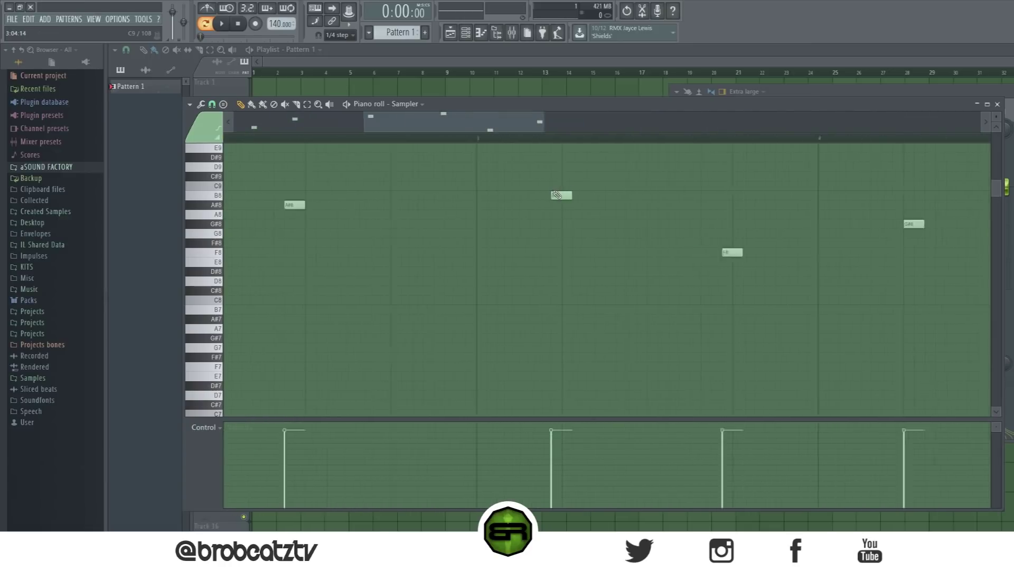
pyautogui.scroll(-4, 559, 193)
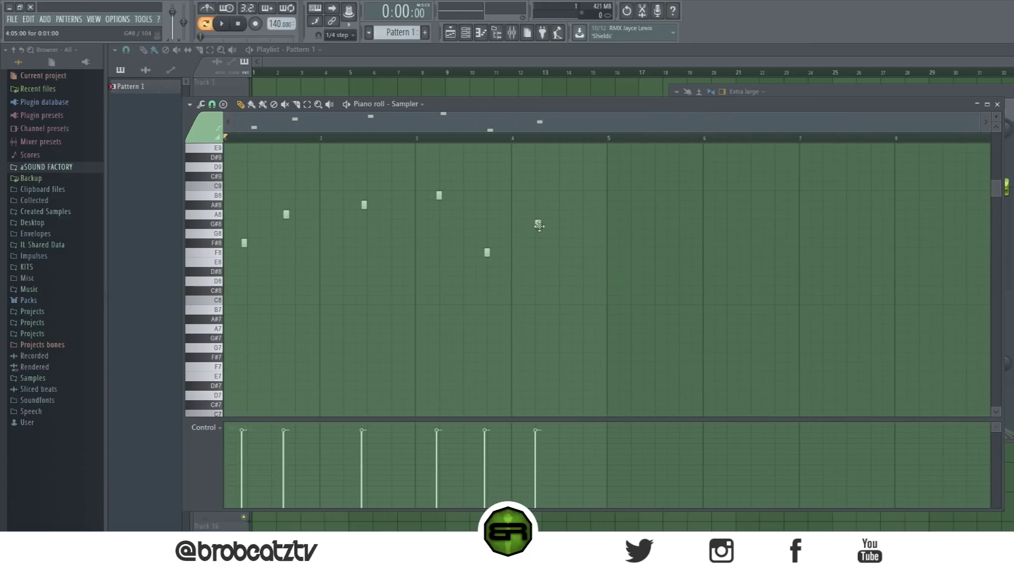
pyautogui.scroll(3, 539, 223)
pyautogui.scroll(-3, 539, 224)
# Delete all notes from the Sampler's pattern and close the piano roll
pyautogui.hotkey('ctrl', 'a')
pyautogui.press('Delete')
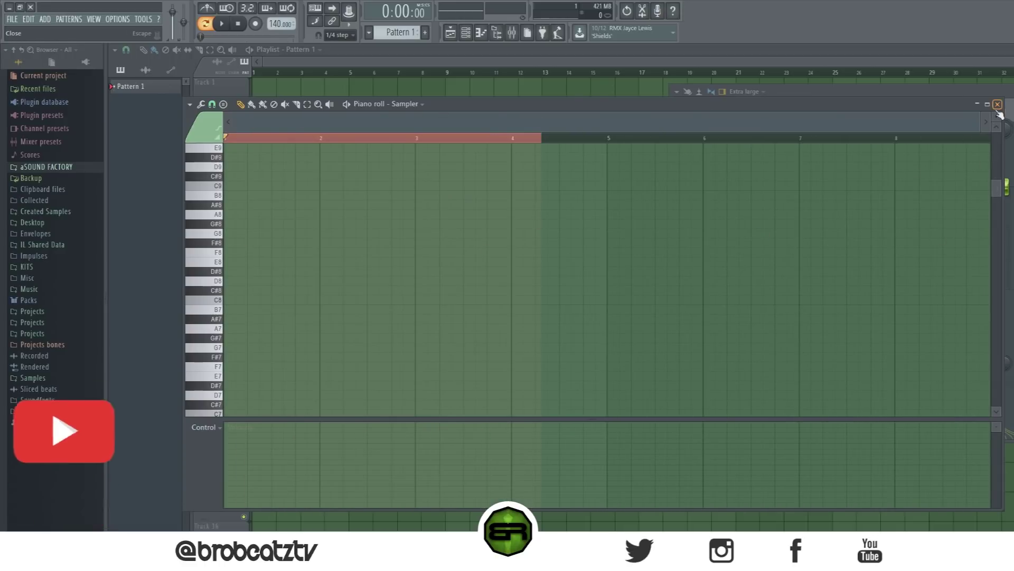
pyautogui.press('F7')
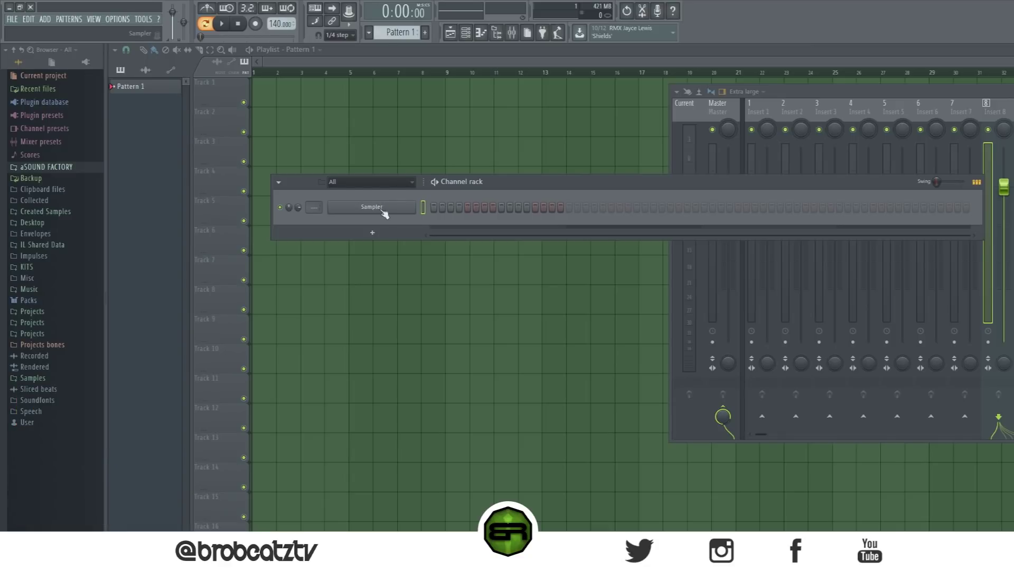
# Clone the empty Sampler channel until the Channel rack holds seven Sampler channels
pyautogui.hotkey('alt', 'c')
pyautogui.hotkey('alt', 'c')
pyautogui.hotkey('alt', 'c')
pyautogui.hotkey('alt', 'c')
pyautogui.hotkey('alt', 'c')
pyautogui.hotkey('alt', 'c')
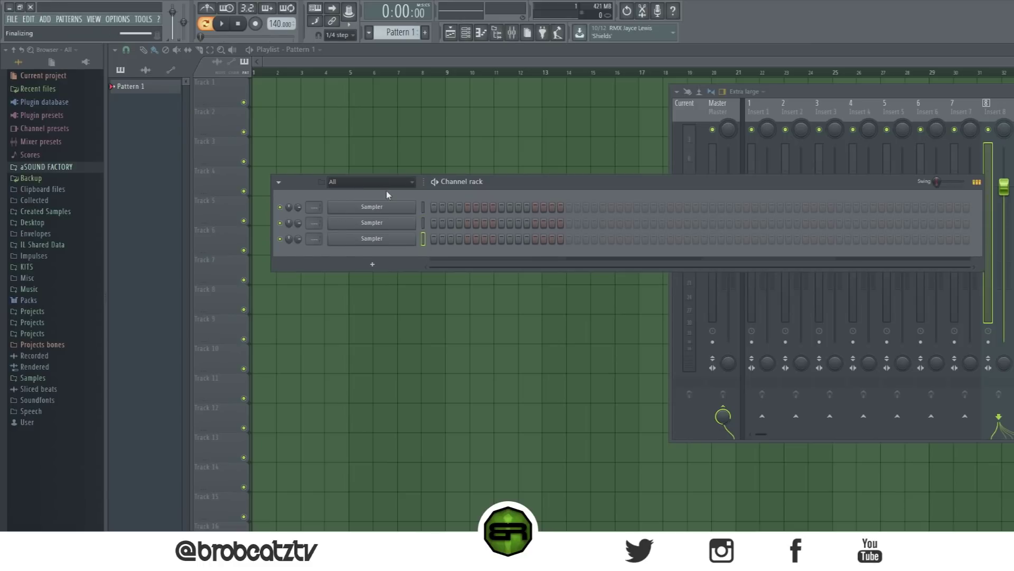
# Color the last three Sampler channels magenta as a selected group
pyautogui.moveTo(423, 270); pyautogui.dragTo(423, 302)
pyautogui.click(278, 182)
pyautogui.moveTo(338, 281)
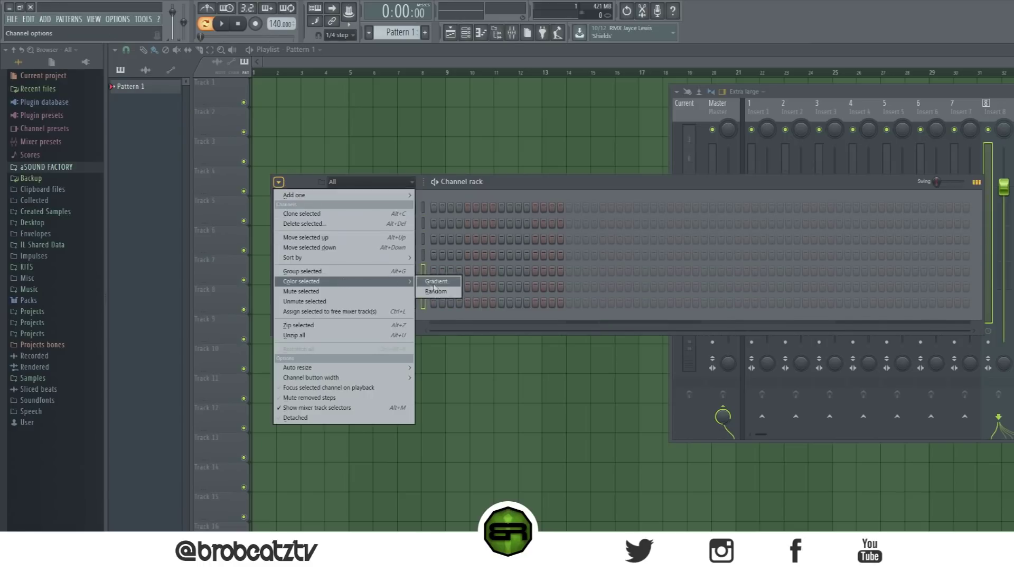
pyautogui.click(443, 288)
pyautogui.click(443, 321)
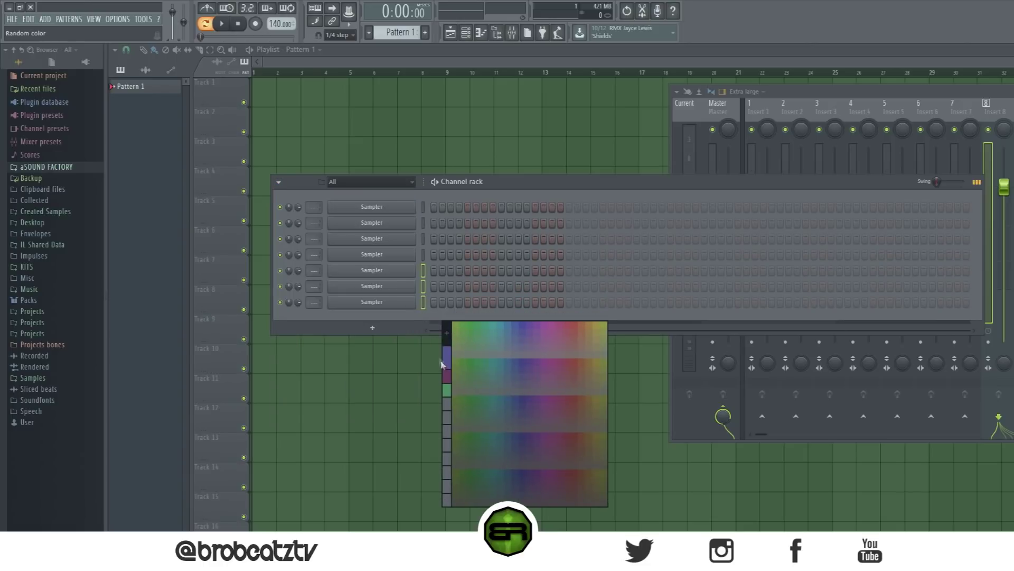
pyautogui.click(447, 377)
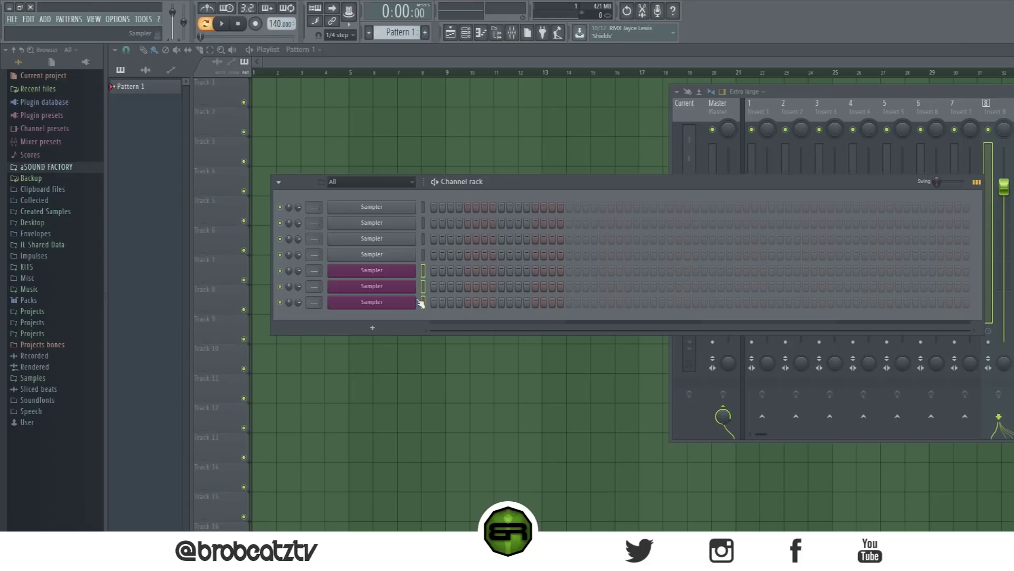
# Zip the three selected magenta Sampler channels and unzip them one after another
pyautogui.moveTo(421, 303); pyautogui.dragTo(445, 304)
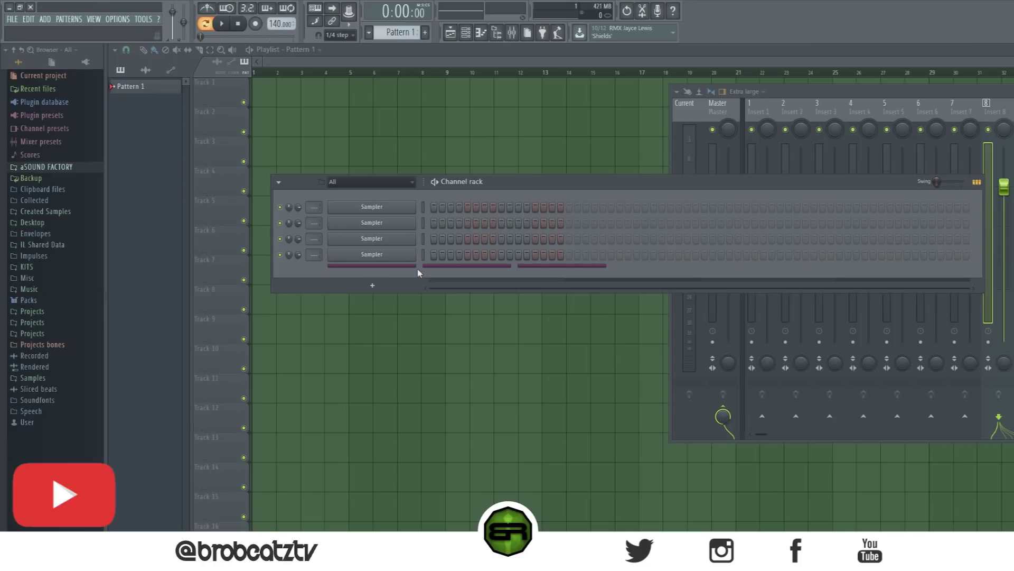
pyautogui.click(400, 267)
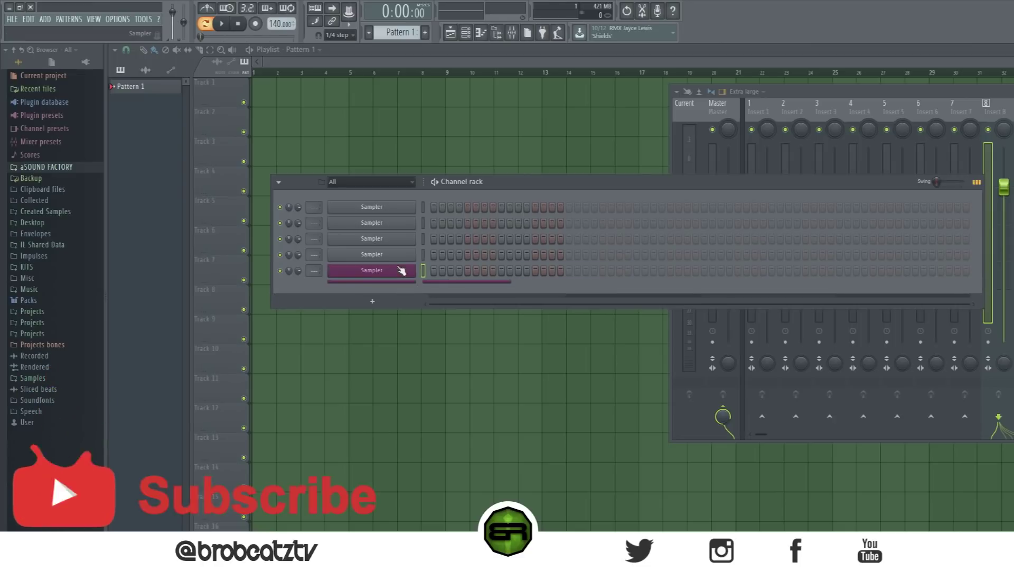
pyautogui.click(394, 281)
pyautogui.click(393, 282)
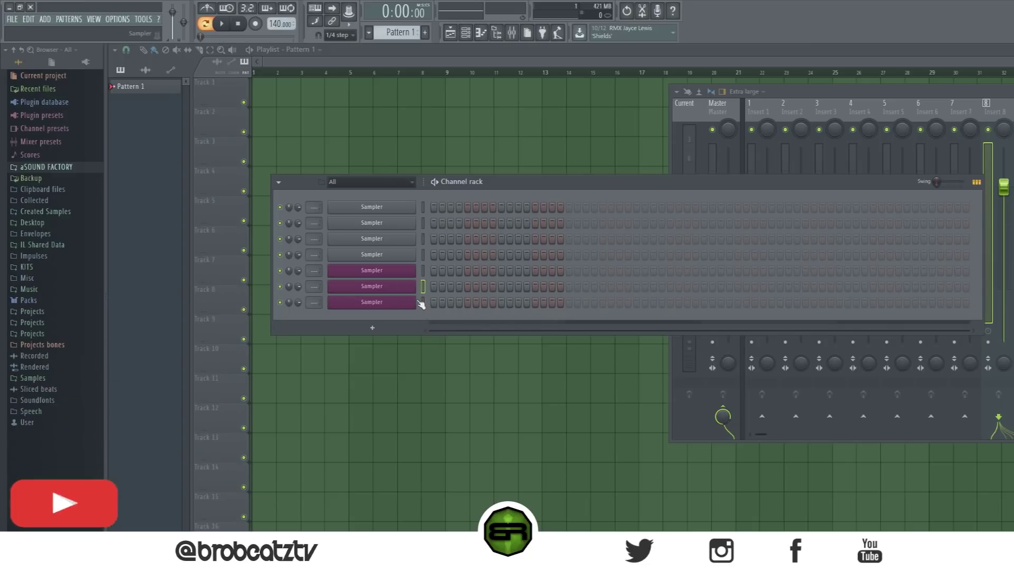
# Select all seven Sampler channels, zip them together, and unzip each channel individually
pyautogui.moveTo(423, 207); pyautogui.dragTo(422, 317)
pyautogui.hotkey('alt', 'z')
pyautogui.click(399, 211)
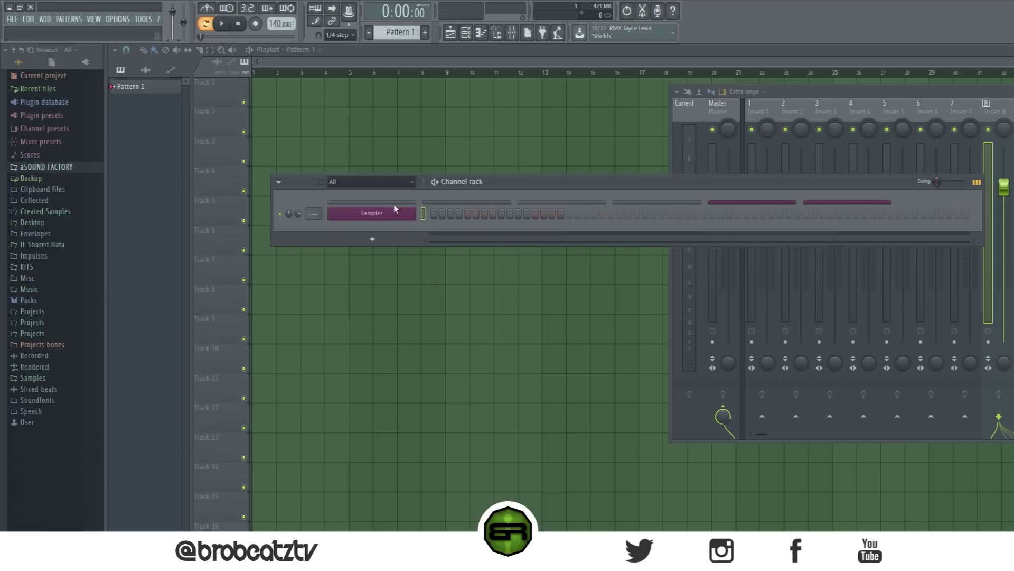
pyautogui.click(420, 203)
pyautogui.click(421, 219)
pyautogui.click(423, 235)
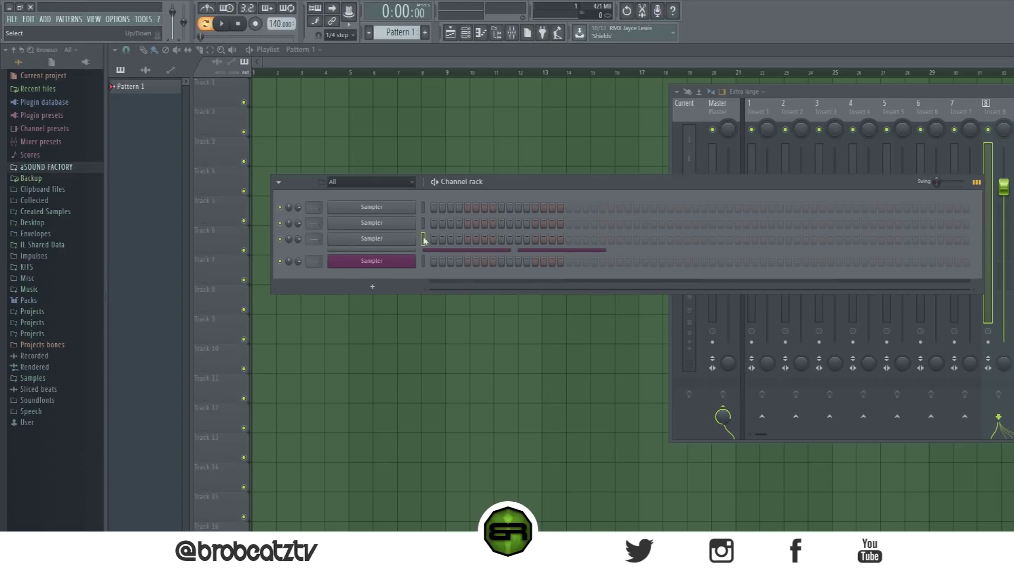
pyautogui.click(422, 251)
pyautogui.click(422, 266)
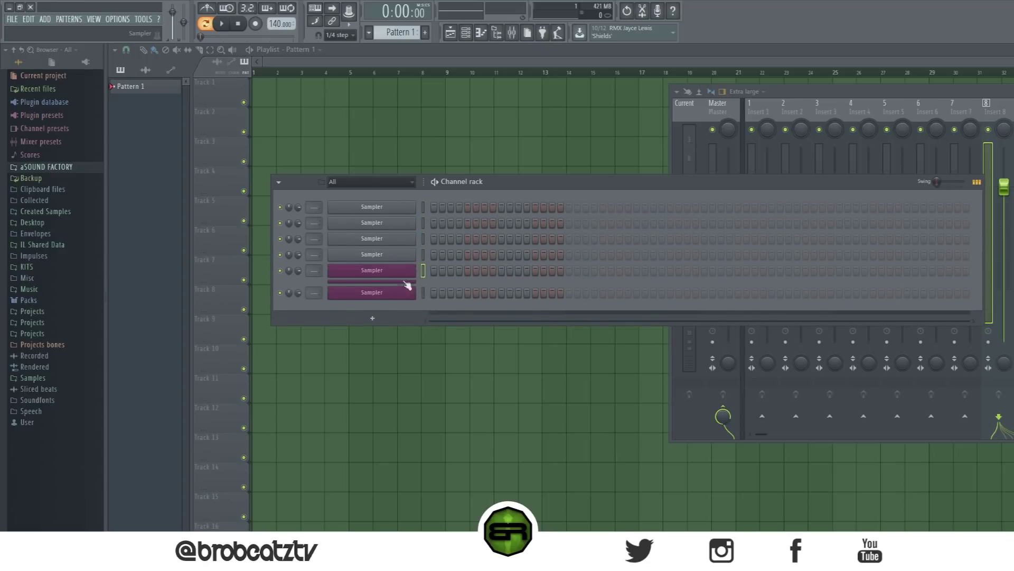
pyautogui.click(406, 281)
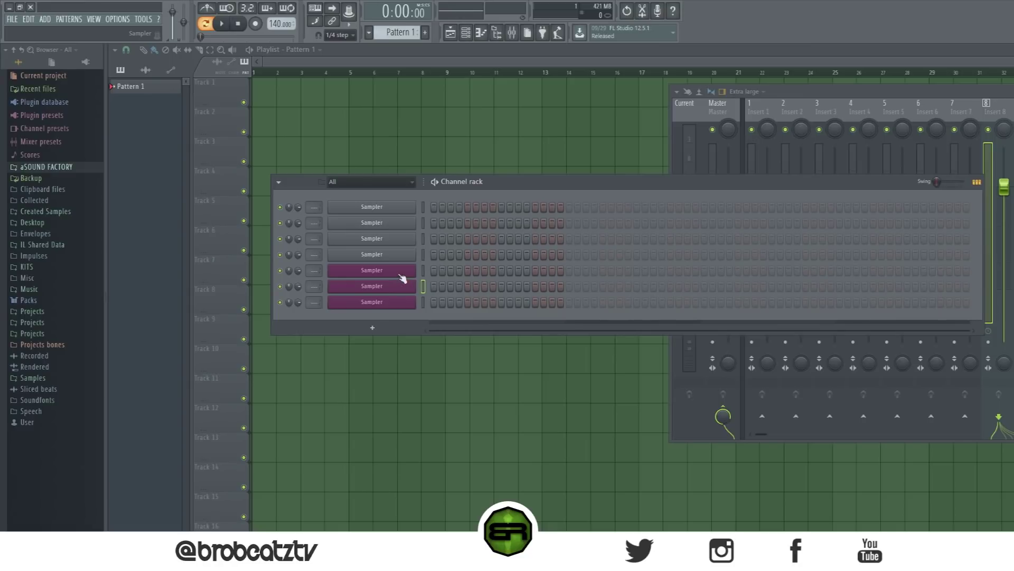
# Delete all seven Sampler channels as one selected group
pyautogui.moveTo(422, 206); pyautogui.dragTo(425, 343)
pyautogui.hotkey('alt', 'Delete')
pyautogui.press('Return')
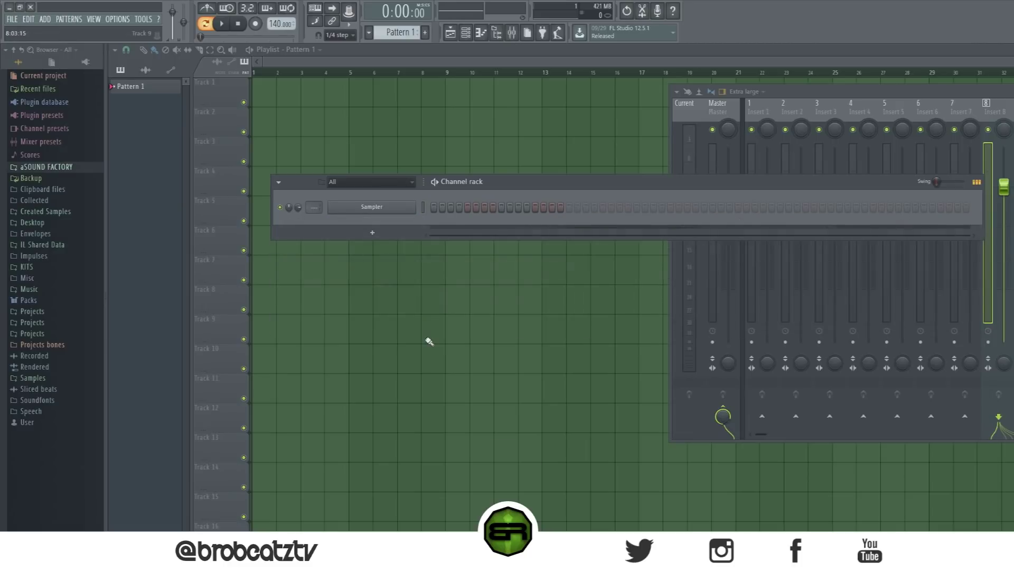
# Clone the Sampler channel repeatedly until the channels overfill the Channel rack, and move the rack up to fit more rows
pyautogui.click(422, 207)
pyautogui.hotkey('alt', 'c')
pyautogui.hotkey('alt', 'c')
pyautogui.hotkey('alt', 'c')
pyautogui.hotkey('alt', 'c')
pyautogui.hotkey('alt', 'c')
pyautogui.hotkey('alt', 'c')
pyautogui.hotkey('alt', 'c')
pyautogui.hotkey('alt', 'c')
pyautogui.hotkey('alt', 'c')
pyautogui.hotkey('alt', 'c')
pyautogui.hotkey('alt', 'c')
pyautogui.hotkey('alt', 'c')
pyautogui.hotkey('alt', 'c')
pyautogui.hotkey('alt', 'c')
pyautogui.hotkey('alt', 'c')
pyautogui.hotkey('alt', 'c')
pyautogui.hotkey('alt', 'c')
pyautogui.hotkey('alt', 'c')
pyautogui.hotkey('alt', 'c')
pyautogui.hotkey('alt', 'c')
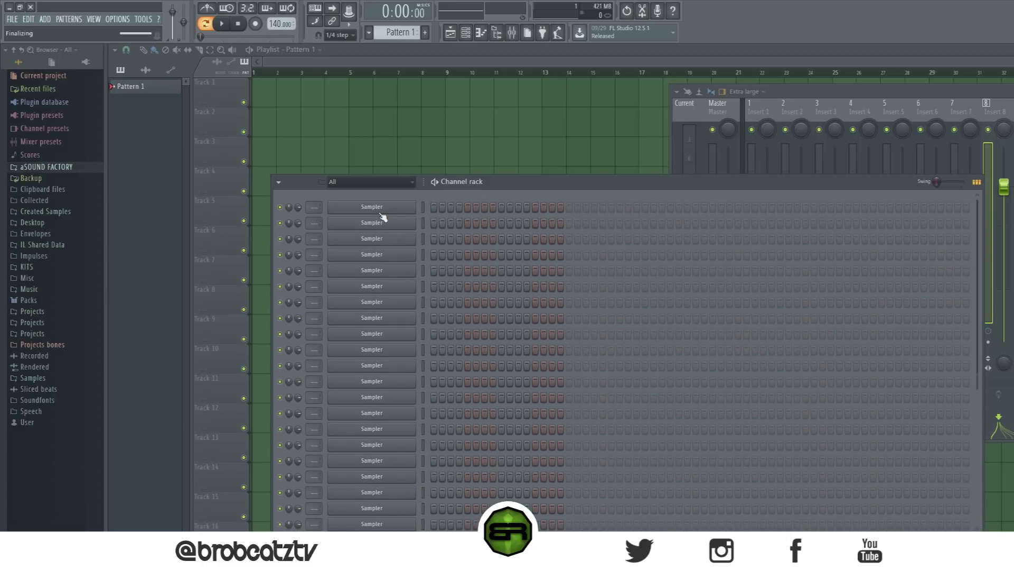
pyautogui.moveTo(465, 181); pyautogui.dragTo(458, 71)
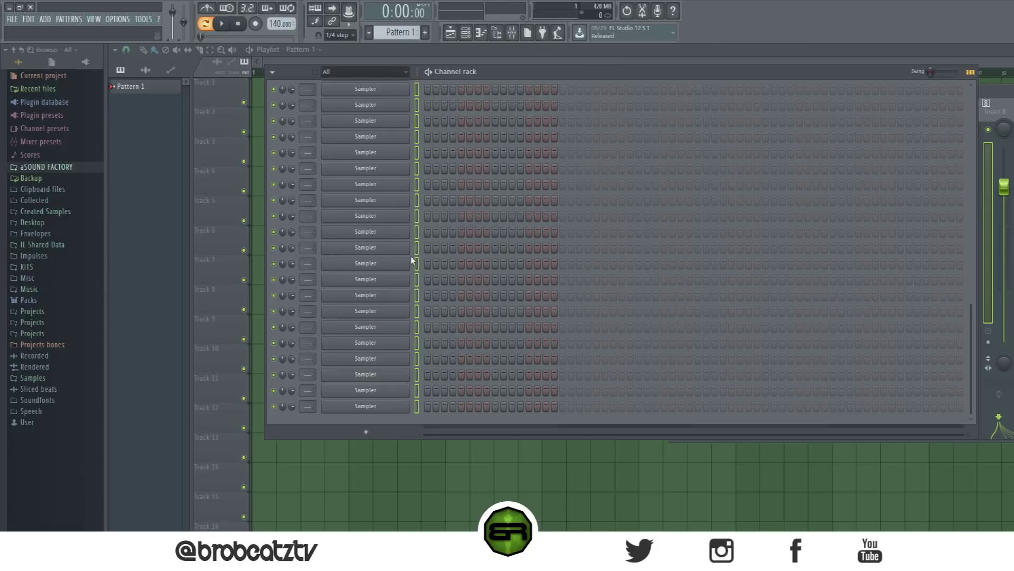
# Select four alternating Sampler channels near the end of the Channel rack and clone them as a group
pyautogui.click(418, 229)
pyautogui.click(417, 197)
pyautogui.keyDown('ctrl'); pyautogui.click(416, 167); pyautogui.keyUp('ctrl')
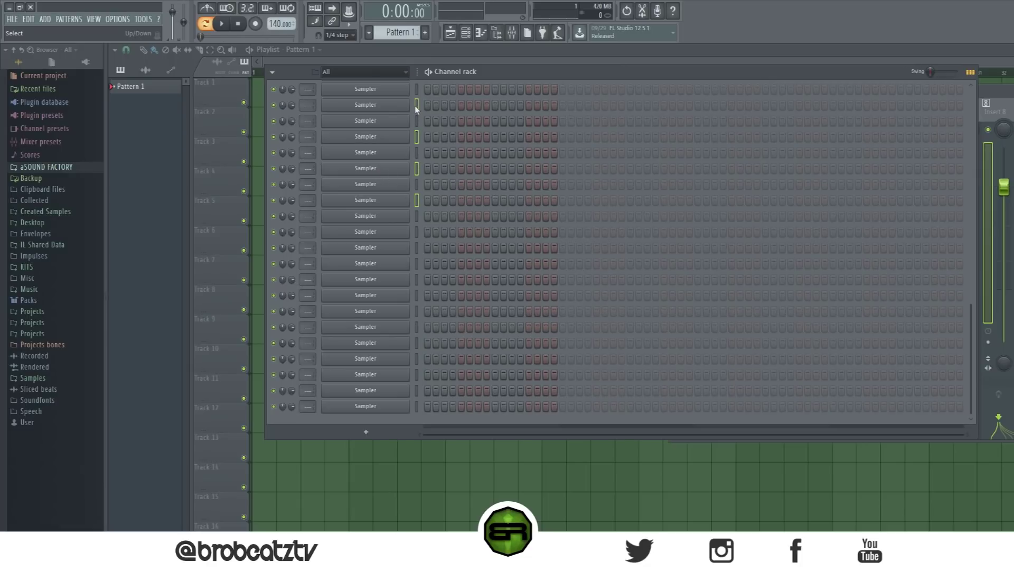
pyautogui.hotkey('alt', 'c')
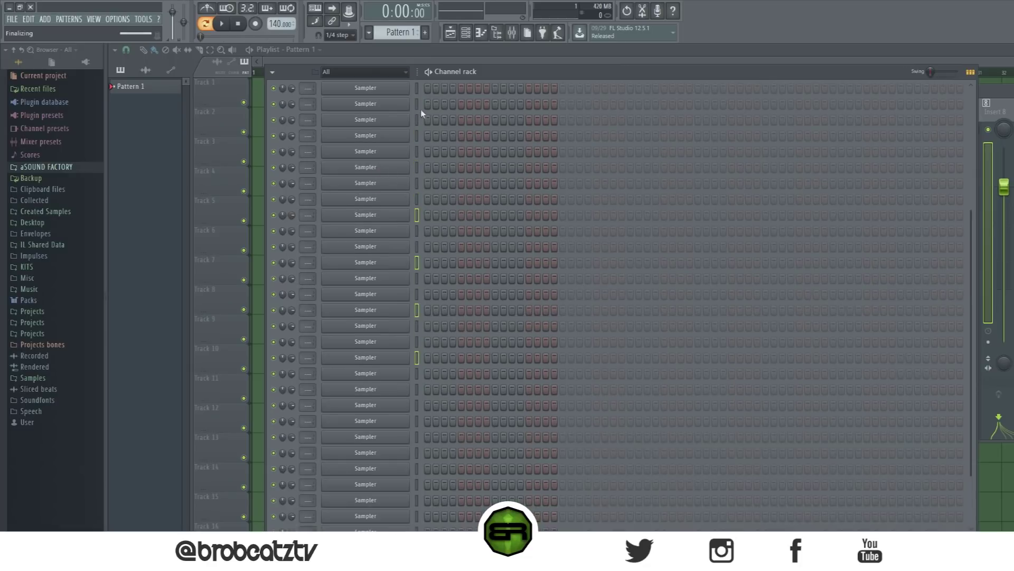
# Select every cloned Sampler channel in the Channel rack and delete the whole selection
pyautogui.scroll(5, 427, 112)
pyautogui.doubleClick(416, 110)
pyautogui.hotkey('alt', 'Delete')
pyautogui.press('Return')
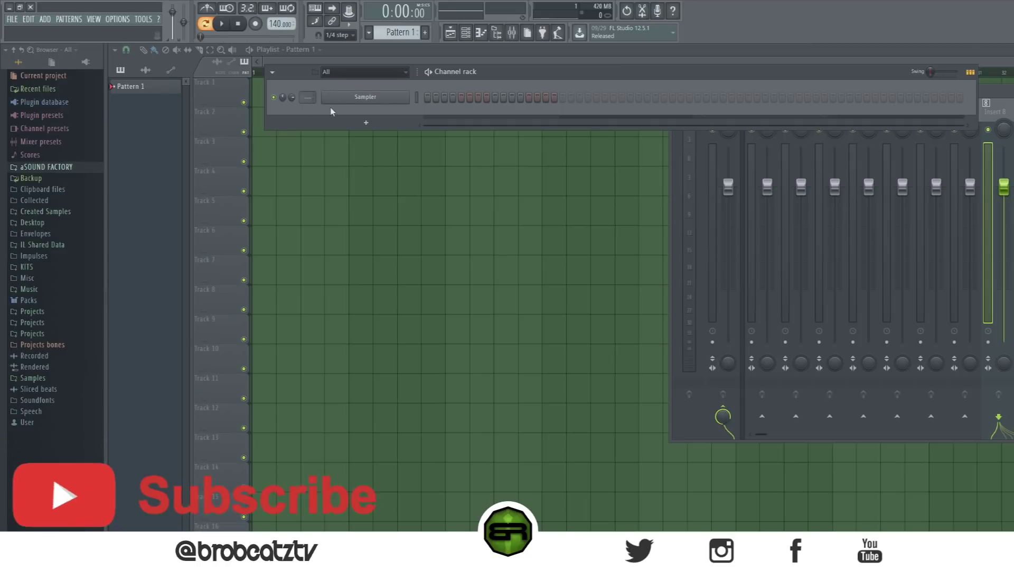
pyautogui.hotkey('alt', 'm')
pyautogui.hotkey('alt', 'm')
pyautogui.hotkey('alt', 'm')
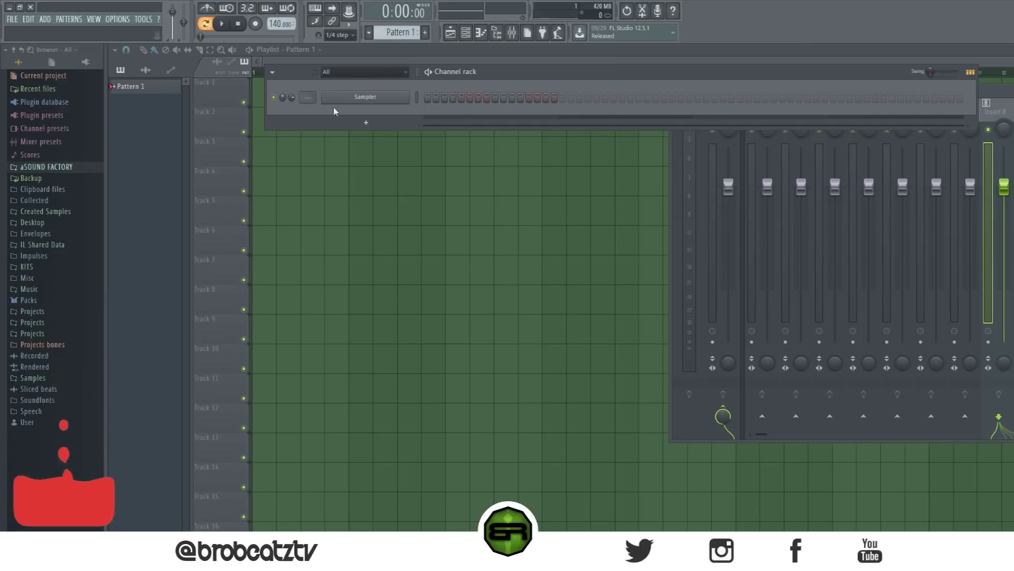
pyautogui.hotkey('alt', 'm')
# Reposition the Mixer and Channel rack windows and narrow the channel name buttons
pyautogui.moveTo(1013, 95); pyautogui.dragTo(787, 155)
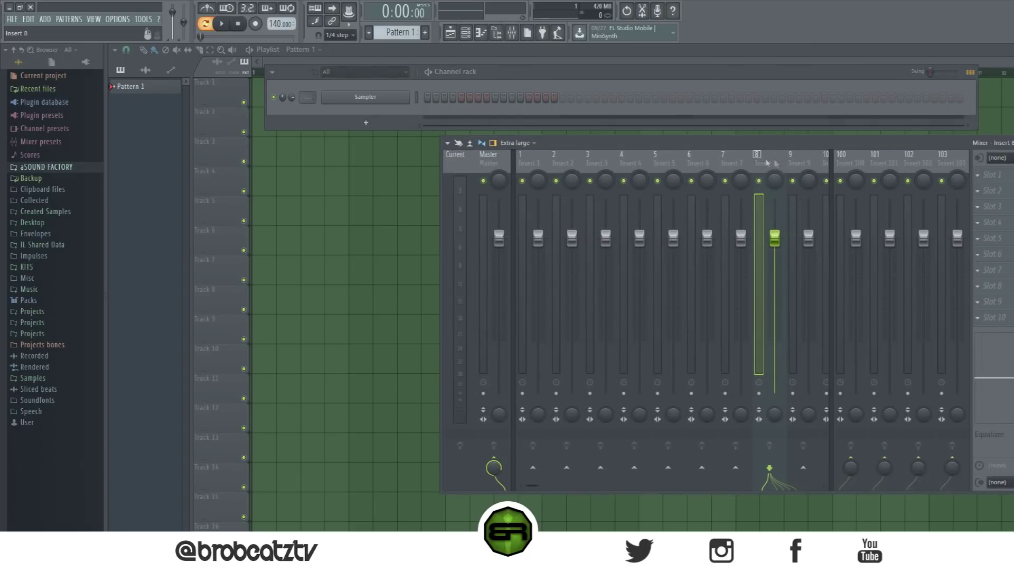
pyautogui.moveTo(388, 73); pyautogui.dragTo(401, 71)
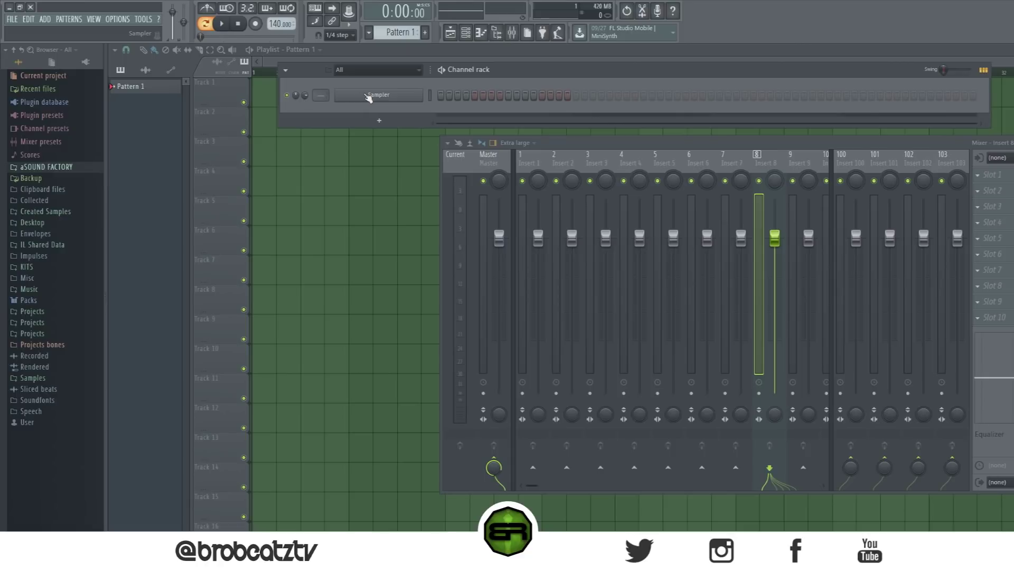
pyautogui.moveTo(429, 106); pyautogui.dragTo(391, 103)
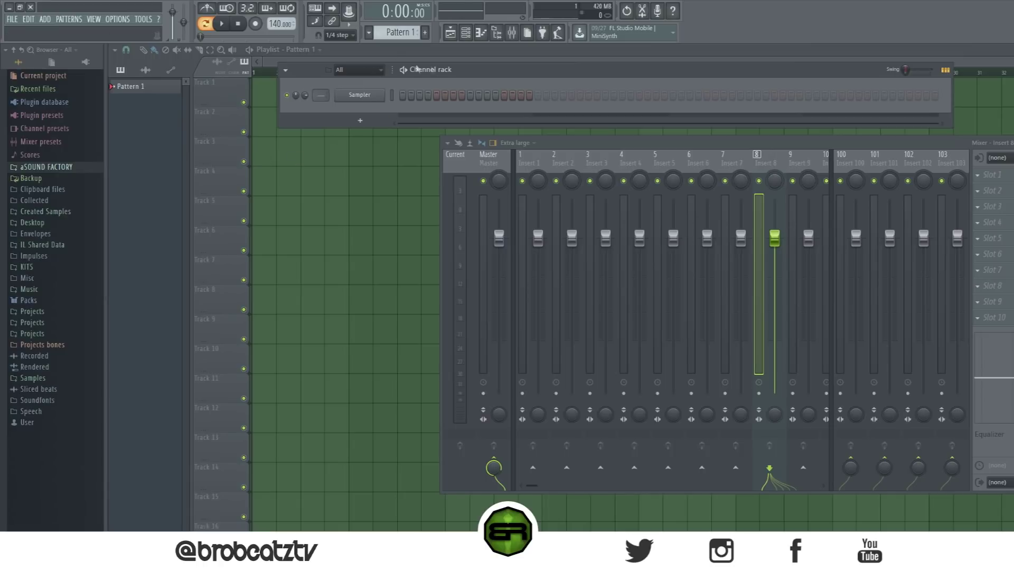
pyautogui.moveTo(441, 69); pyautogui.dragTo(409, 128)
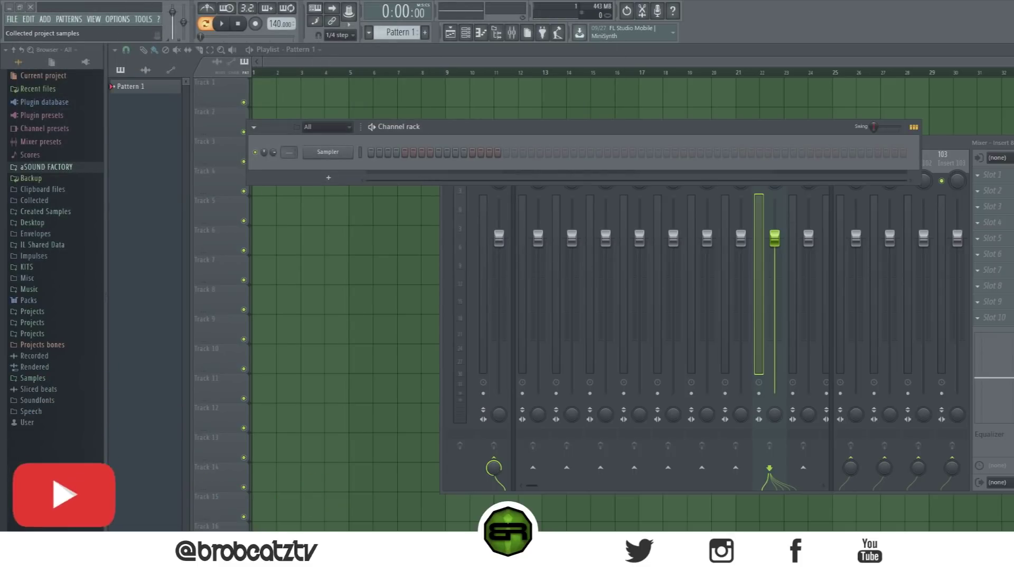
# Replace the Sampler channel's instrument with FL Keys and close the plugin window
pyautogui.rightClick(338, 157)
pyautogui.moveTo(408, 236)
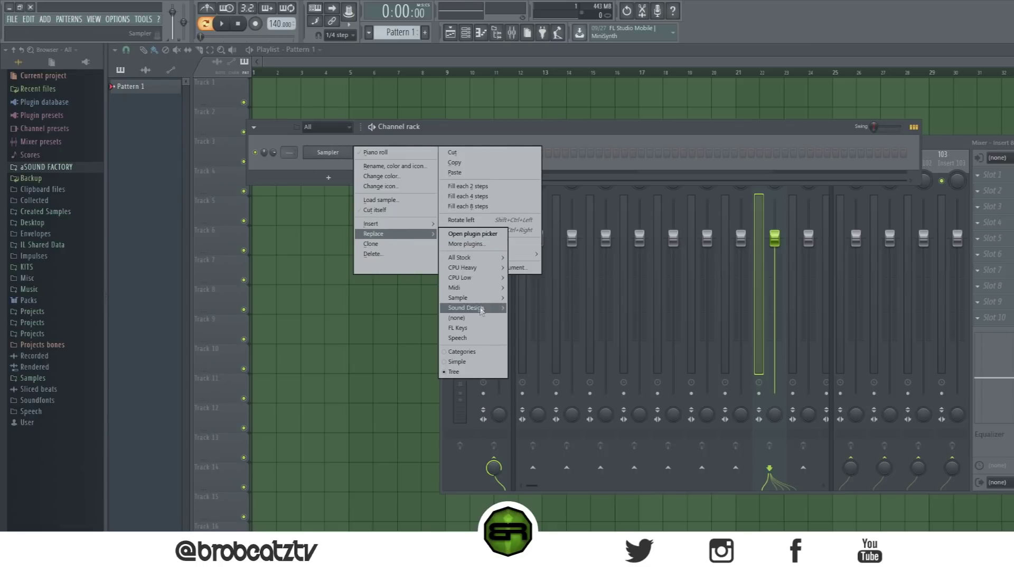
pyautogui.click(459, 328)
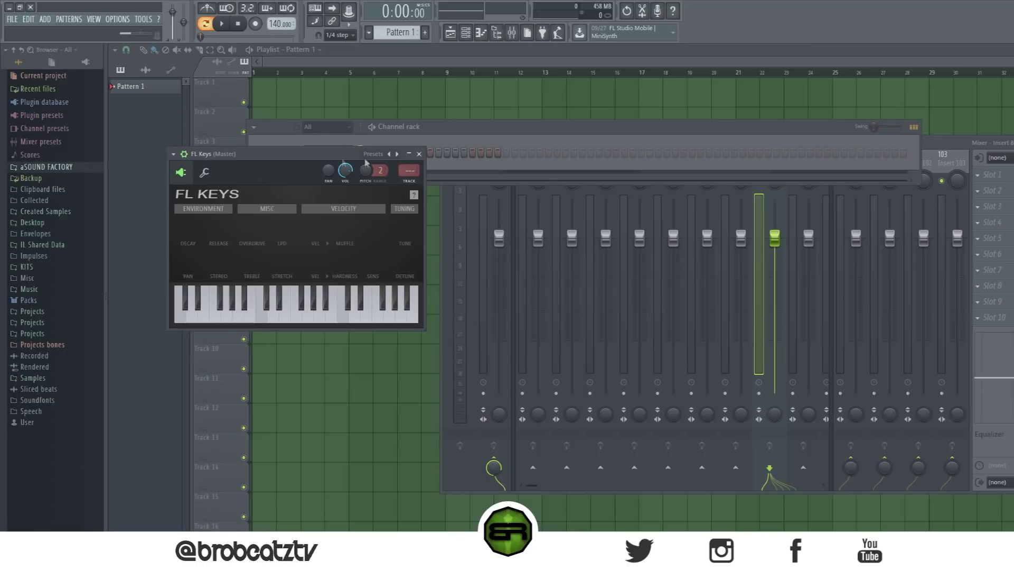
pyautogui.click(418, 154)
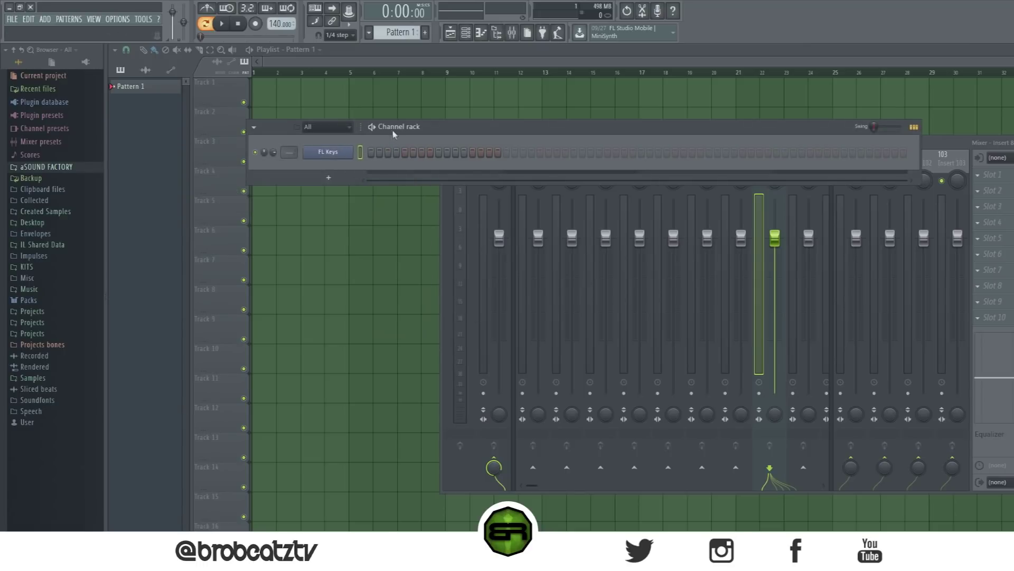
pyautogui.moveTo(392, 129); pyautogui.dragTo(389, 131)
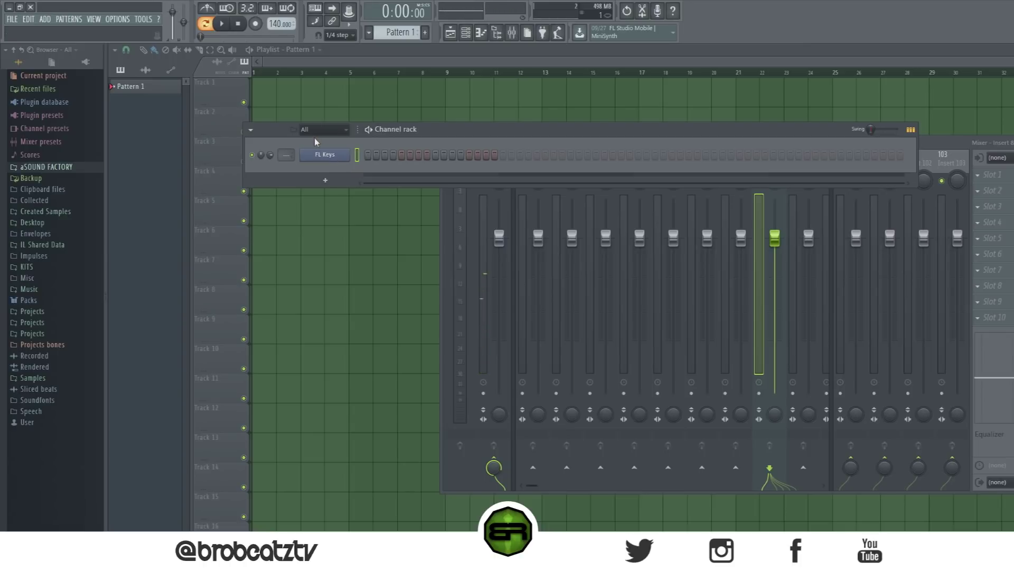
# Replace the FL Keys instrument with the (none) option
pyautogui.rightClick(338, 155)
pyautogui.moveTo(381, 226)
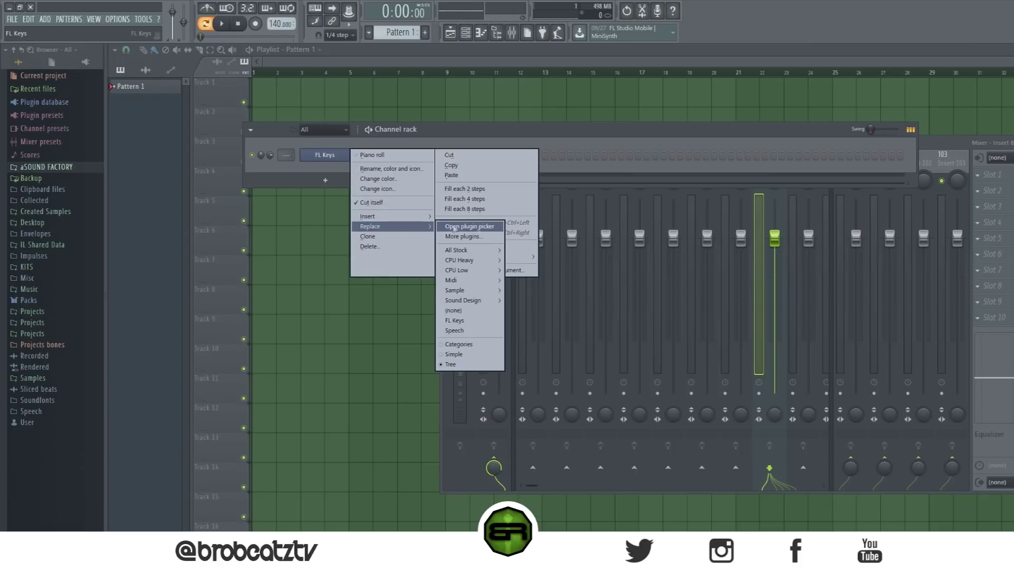
pyautogui.click(467, 310)
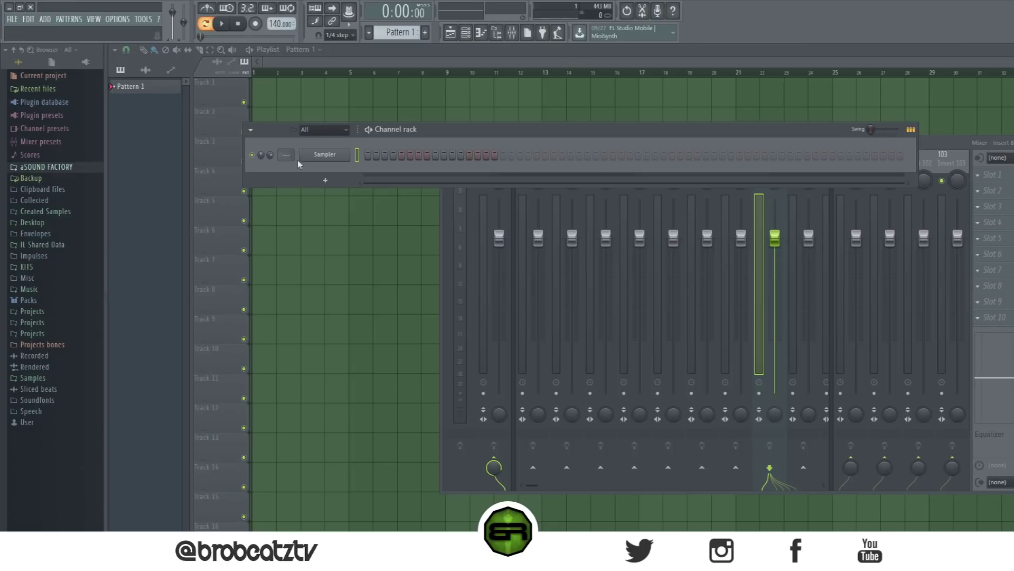
# Clone the Sampler channel until the Channel rack holds six channels and toggle solo on individual channels
pyautogui.hotkey('alt', 'c')
pyautogui.hotkey('alt', 'c')
pyautogui.hotkey('alt', 'c')
pyautogui.hotkey('alt', 'c')
pyautogui.hotkey('alt', 'c')
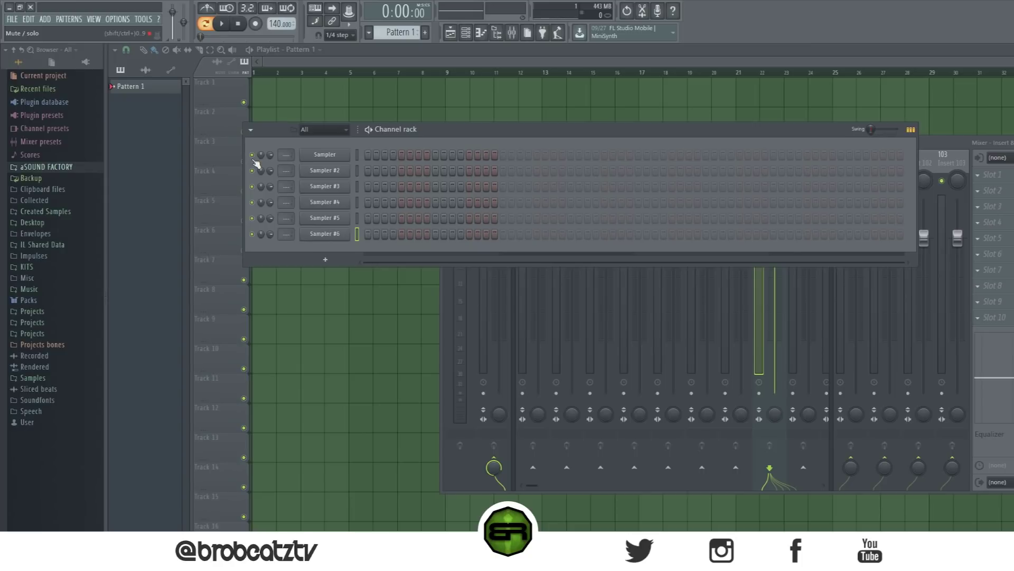
pyautogui.rightClick(252, 218)
# Rename the first Sampler channel to dgdgdgd and give it a green color
pyautogui.keyDown('shift'); pyautogui.click(341, 159); pyautogui.keyUp('shift')
pyautogui.write('dgdgdgd')
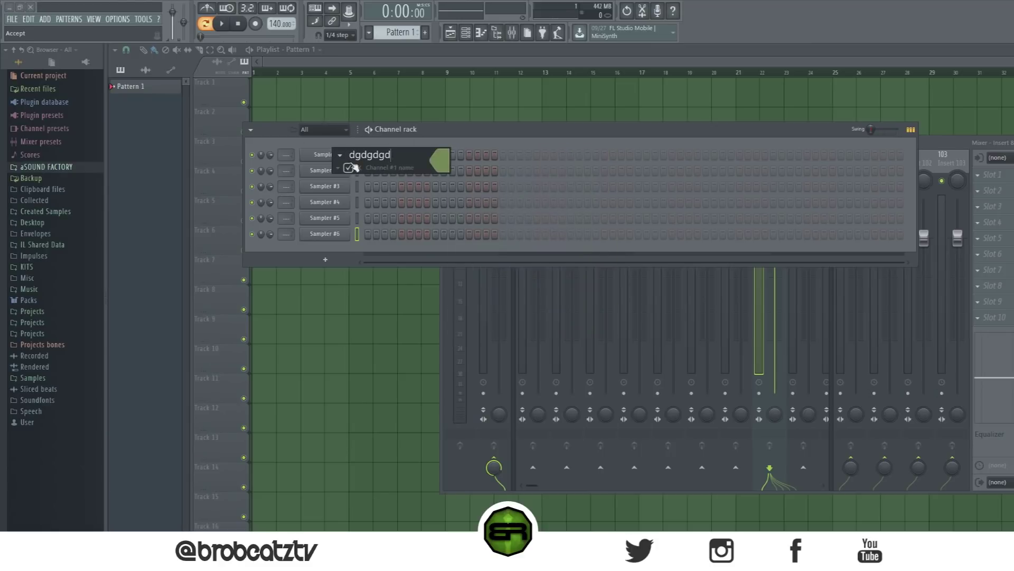
pyautogui.click(355, 168)
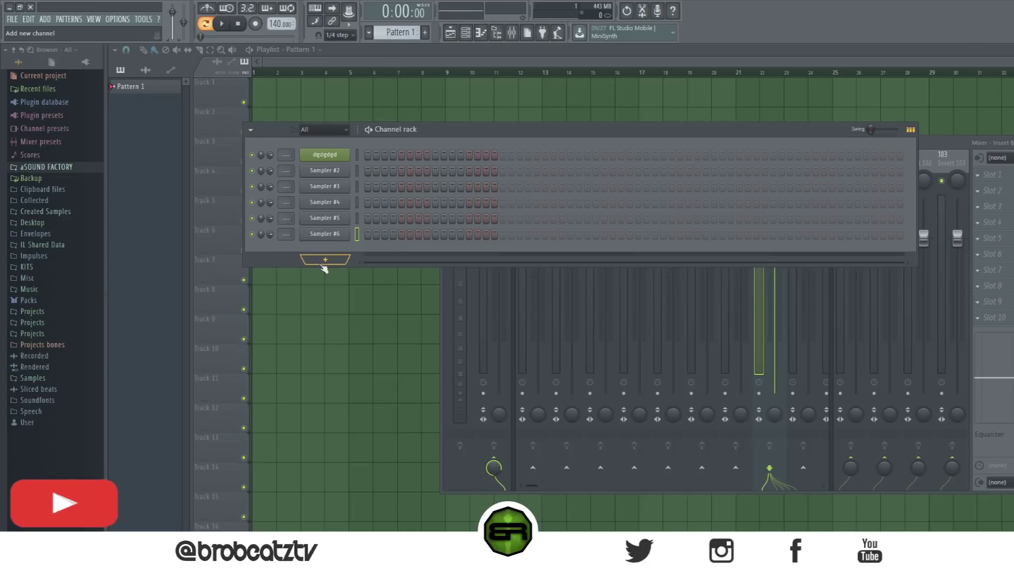
pyautogui.press('Right')
pyautogui.press('Left')
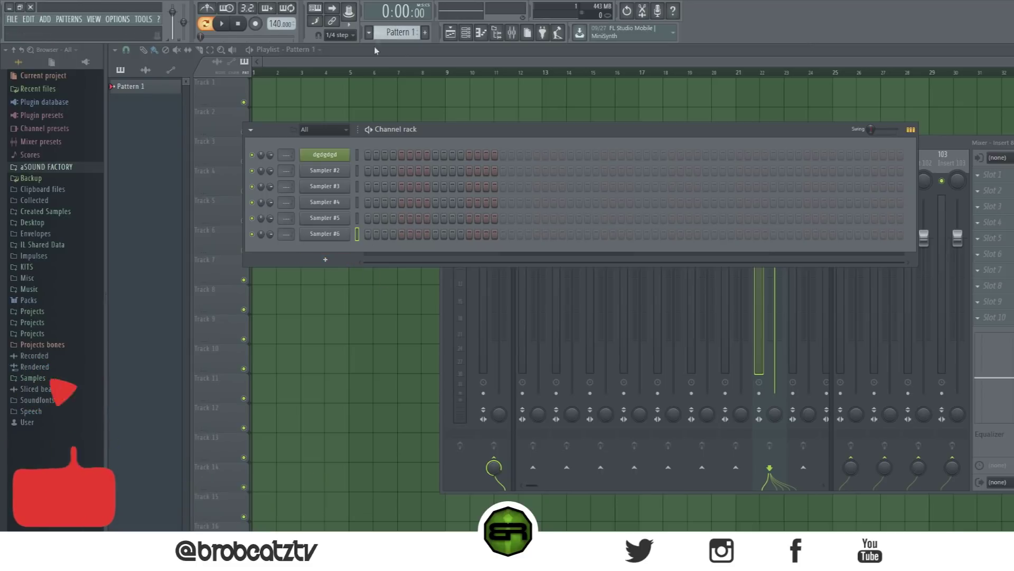
pyautogui.press('0')
pyautogui.press('9')
pyautogui.press('0')
pyautogui.press('8')
pyautogui.press('0')
pyautogui.press('7')
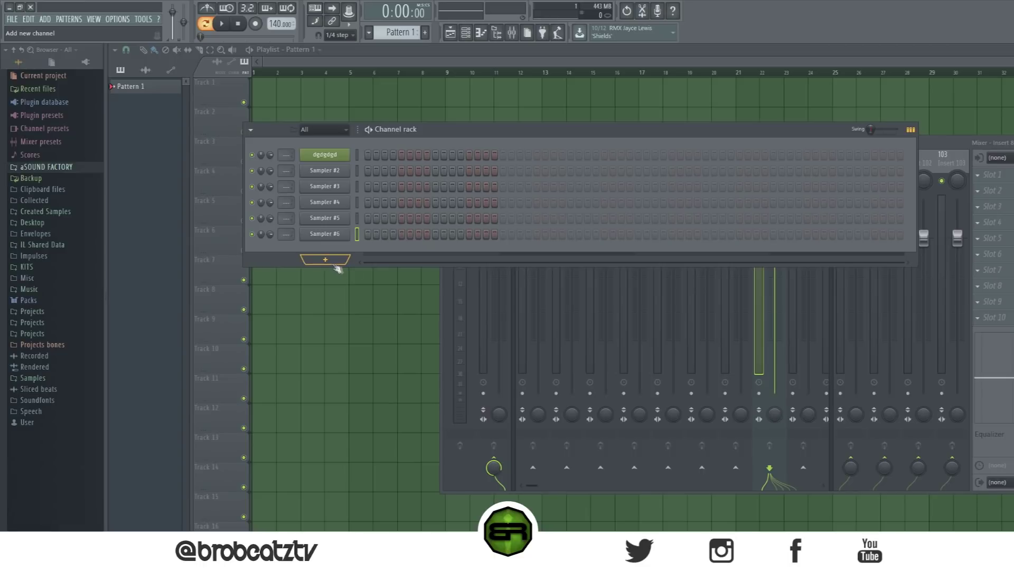
# Arrange the Channel rack and Mixer so the effect slots are accessible, and load Fruity Reeverb 2 into slot 1 of Insert 1
pyautogui.moveTo(435, 142); pyautogui.dragTo(419, 317)
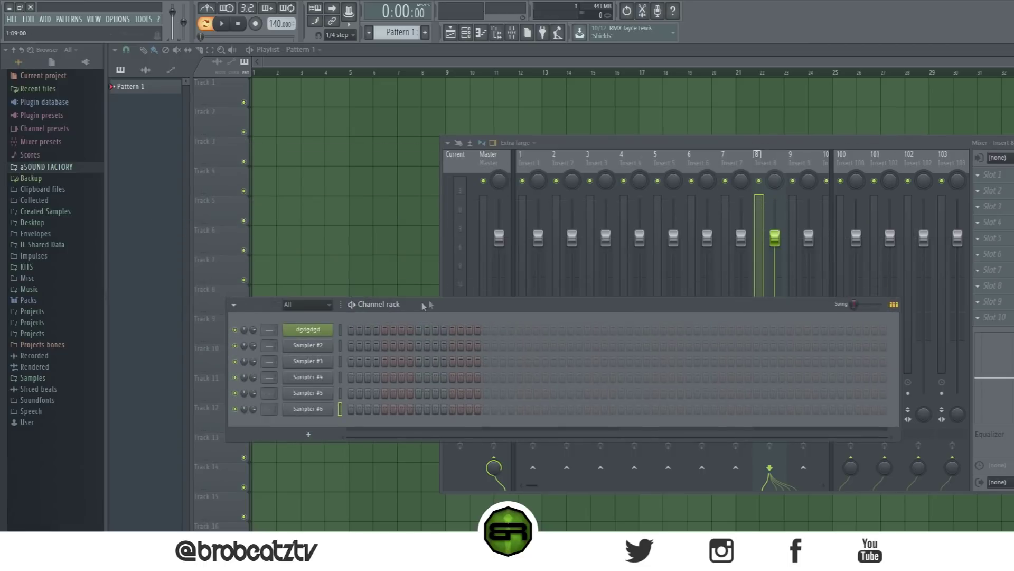
pyautogui.click(531, 164)
pyautogui.click(985, 178)
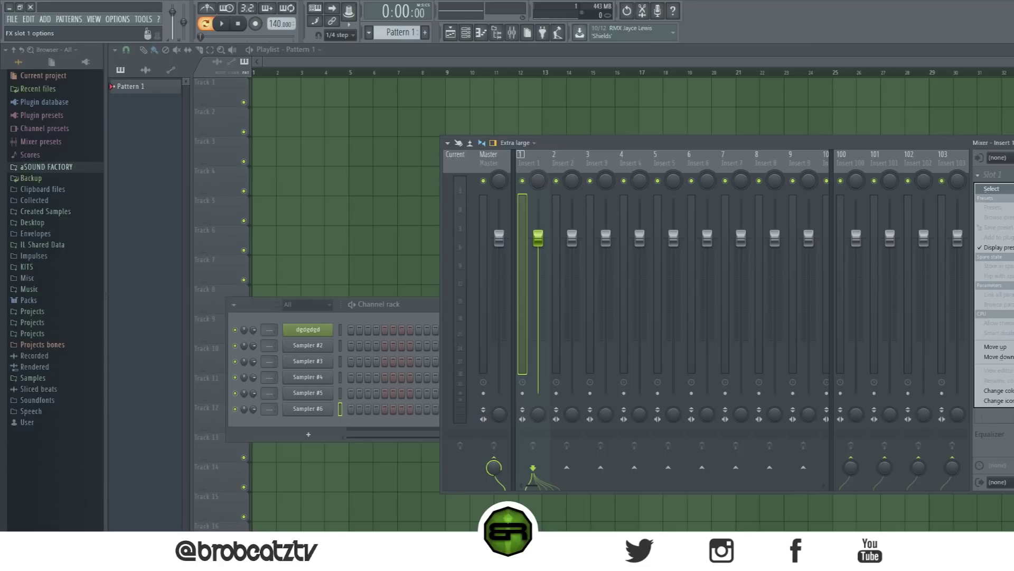
pyautogui.press('Escape')
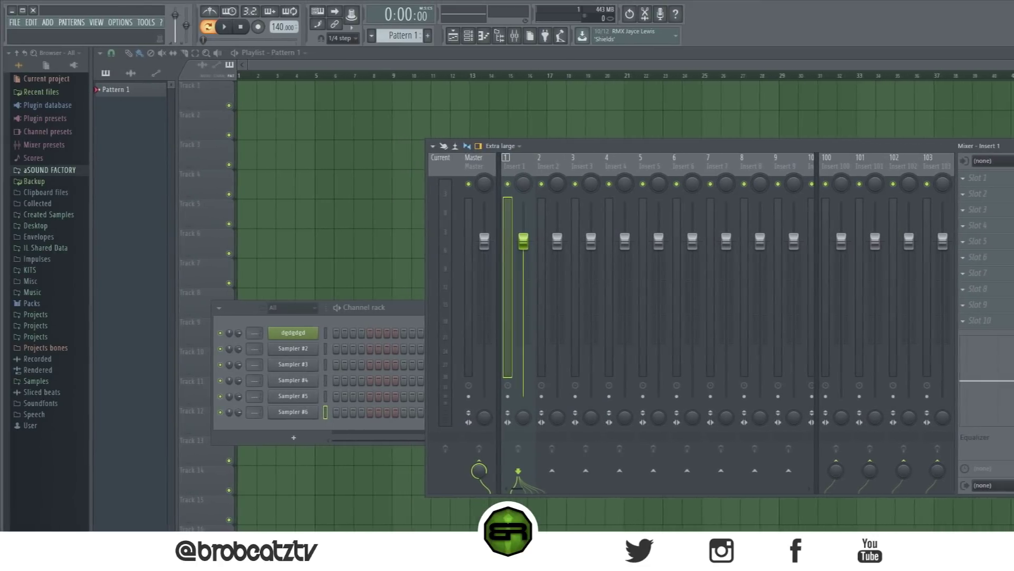
pyautogui.moveTo(89, 264); pyautogui.dragTo(85, 264)
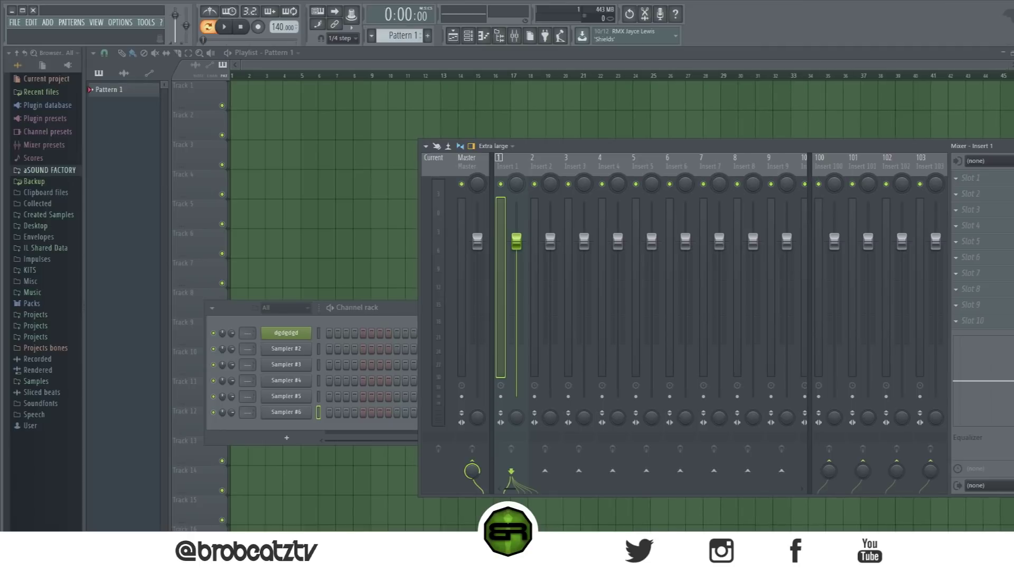
pyautogui.moveTo(939, 141); pyautogui.dragTo(768, 94)
pyautogui.click(803, 133)
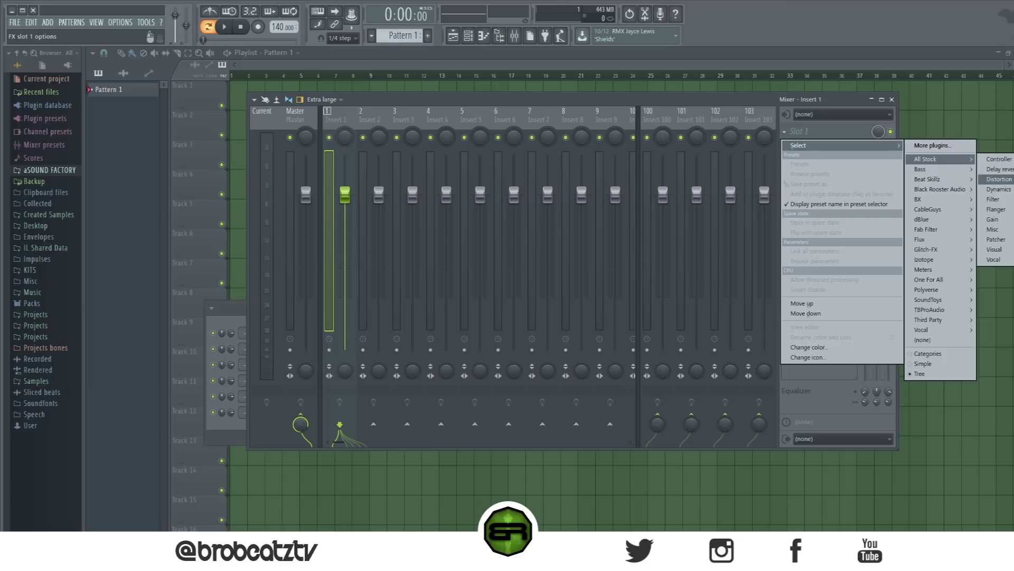
pyautogui.click(1011, 169)
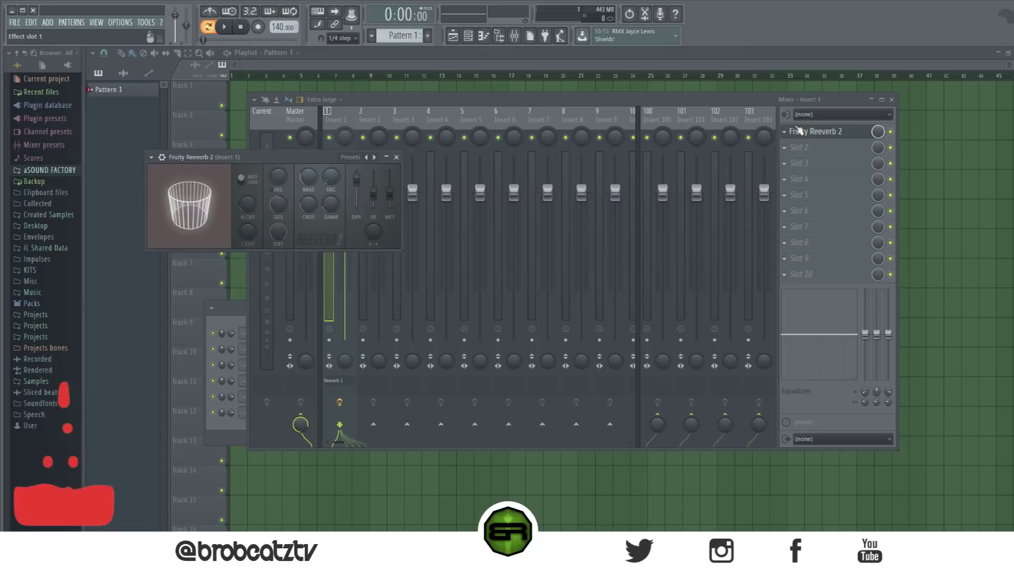
# Load a second Fruity Reeverb 2 into slot 2 of Insert 1
pyautogui.click(786, 149)
pyautogui.moveTo(798, 161)
pyautogui.moveTo(930, 175)
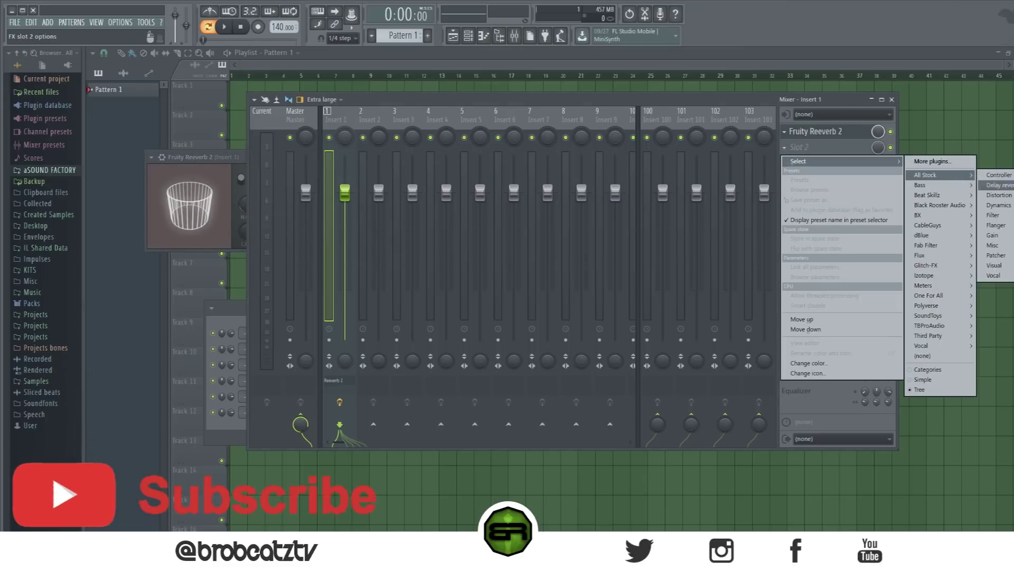
pyautogui.click(1006, 185)
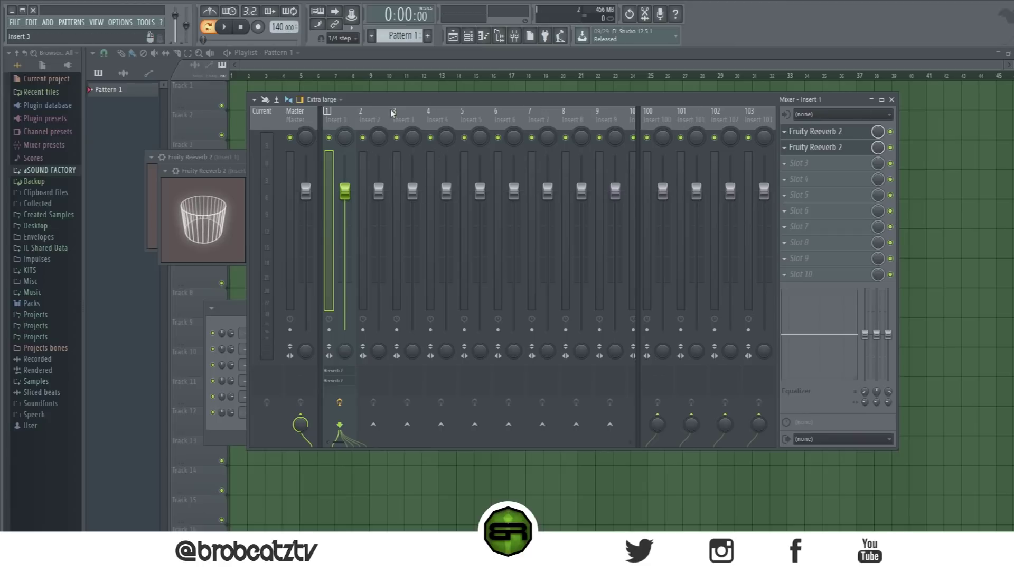
# Copy the saved mixer track state of Insert 1, with both reverbs, onto Insert 8
pyautogui.click(254, 100)
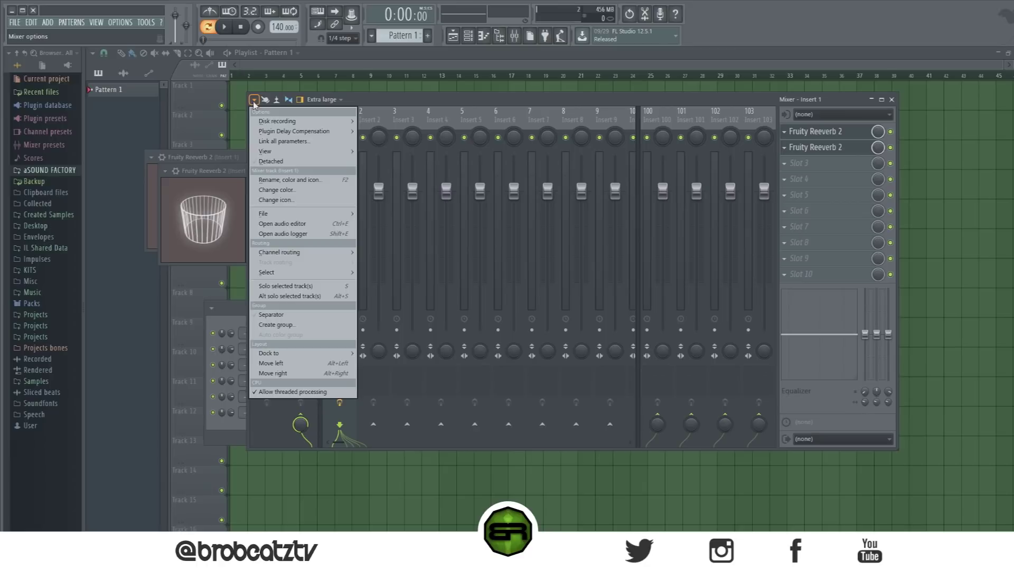
pyautogui.moveTo(294, 214)
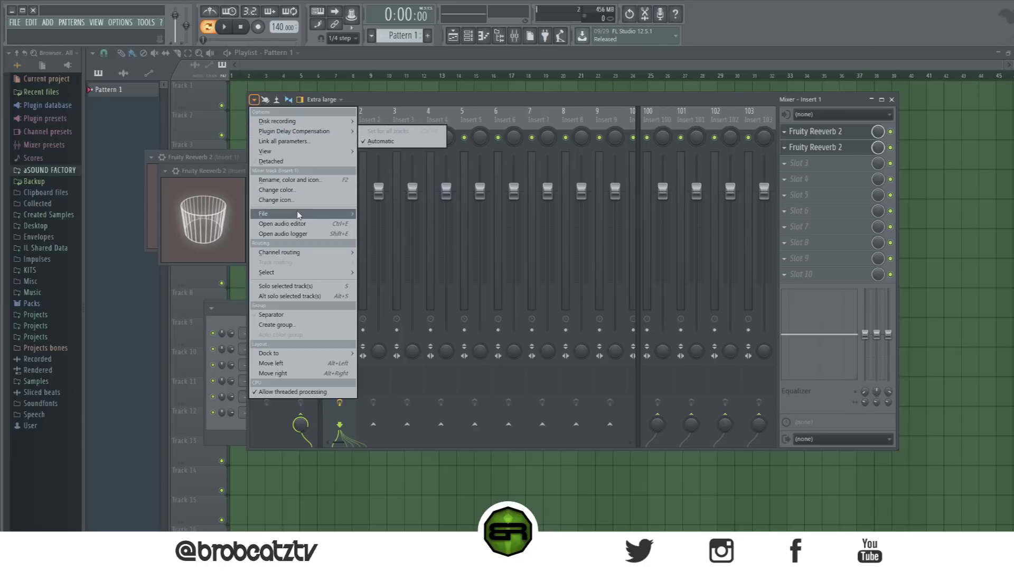
pyautogui.moveTo(368, 225); pyautogui.dragTo(384, 226)
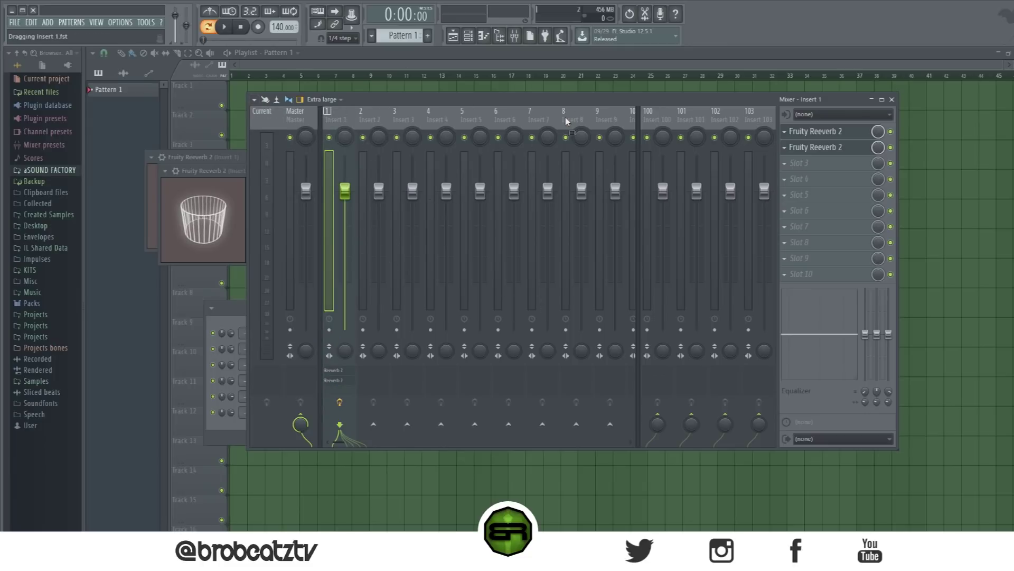
pyautogui.moveTo(566, 121); pyautogui.dragTo(566, 122)
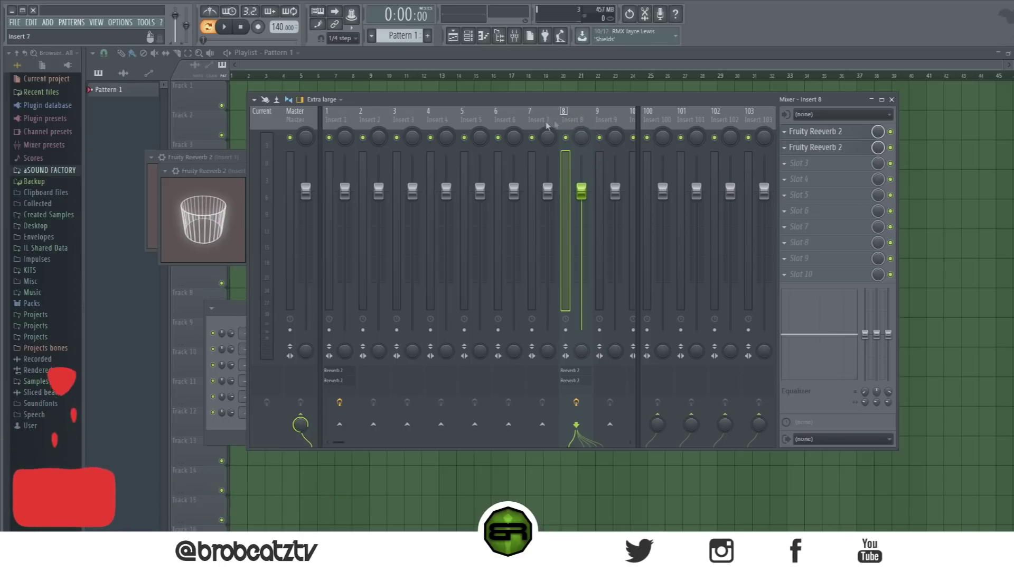
# Shift the copied Insert 8 track through several mixer positions and leave it at position 7
pyautogui.scroll(5, 575, 118)
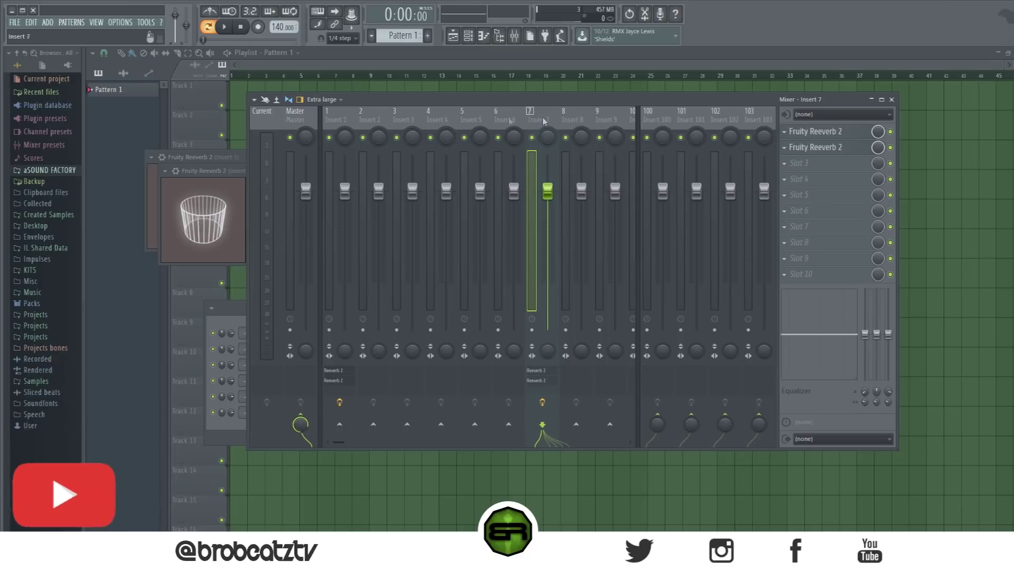
pyautogui.scroll(-5, 408, 117)
pyautogui.scroll(4, 576, 118)
pyautogui.click(409, 120)
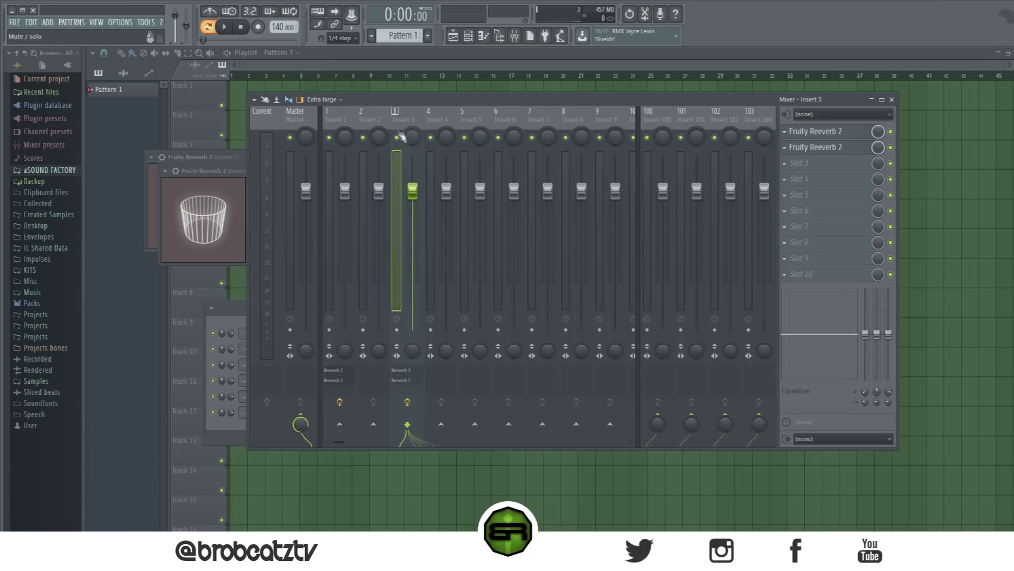
pyautogui.click(468, 119)
pyautogui.click(610, 119)
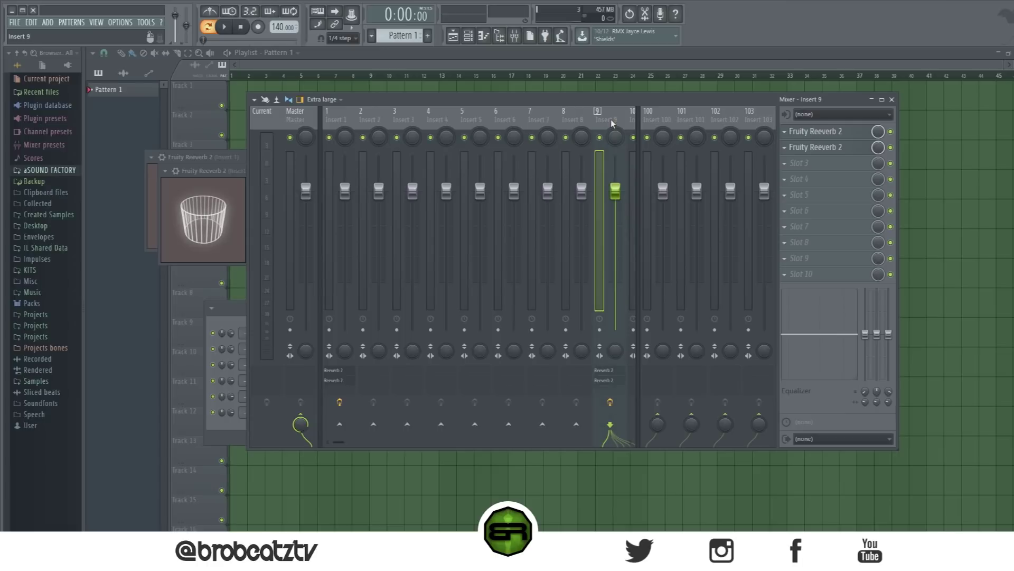
pyautogui.click(534, 115)
pyautogui.click(509, 113)
pyautogui.moveTo(509, 113); pyautogui.dragTo(539, 117)
# Route the dgdgdgd channel to mixer track 1 and Sampler #2 to track 2, and move dgdgdgd to third place in the Channel rack
pyautogui.press('F6')
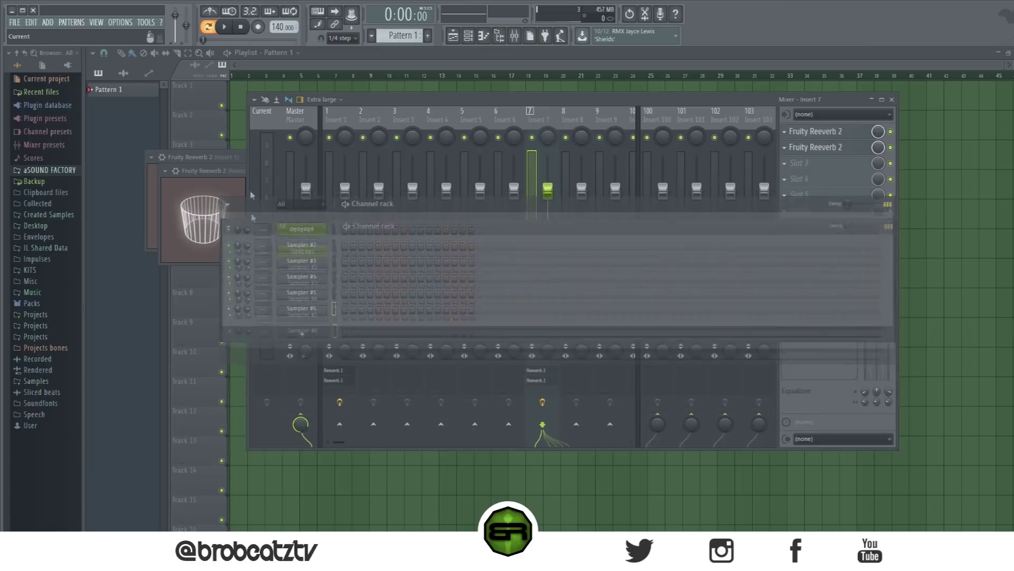
pyautogui.scroll(1, 265, 197)
pyautogui.scroll(2, 266, 212)
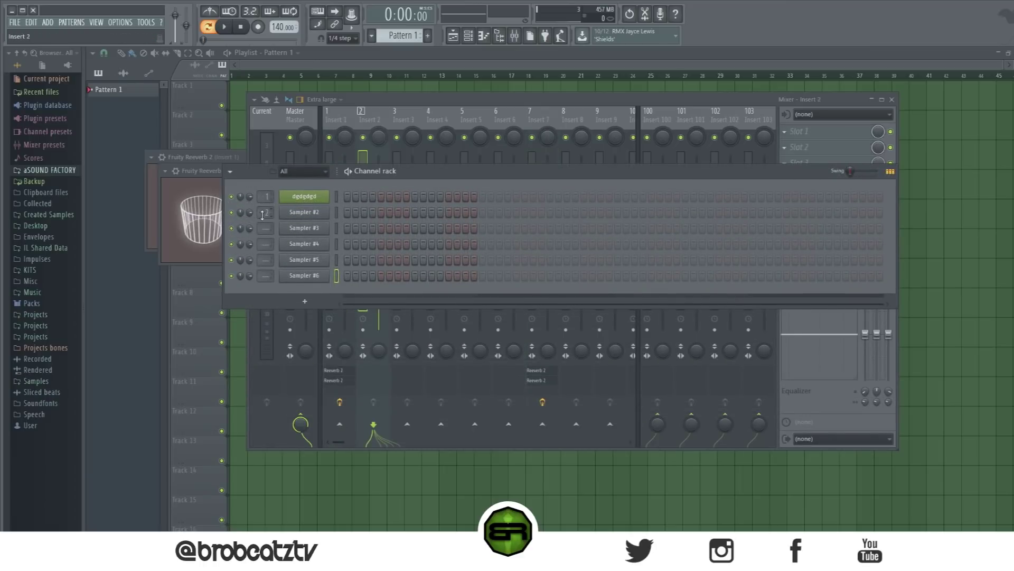
pyautogui.moveTo(303, 197); pyautogui.dragTo(304, 233)
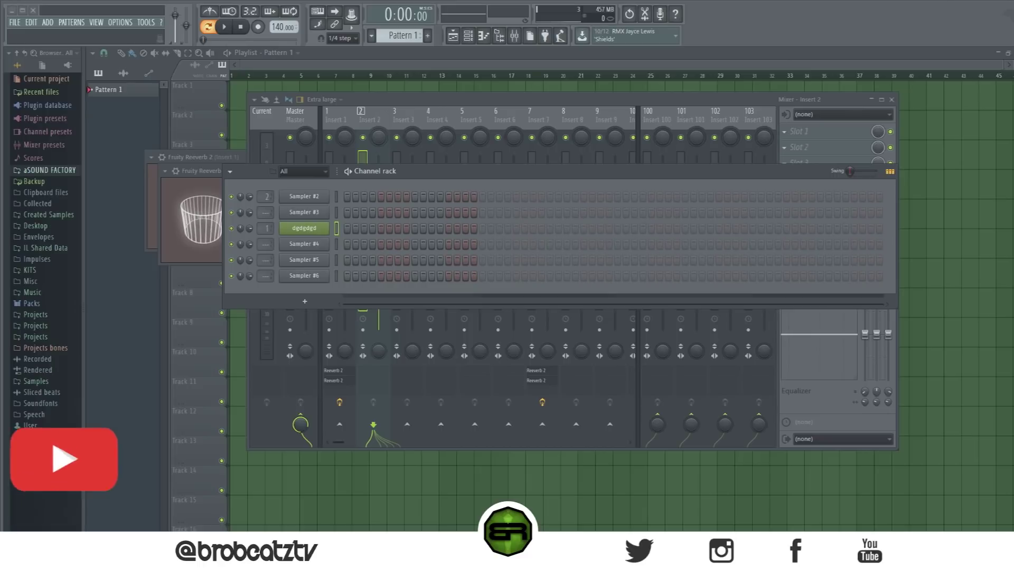
# Select all six channels in the Channel rack and delete them
pyautogui.moveTo(335, 198); pyautogui.dragTo(333, 279)
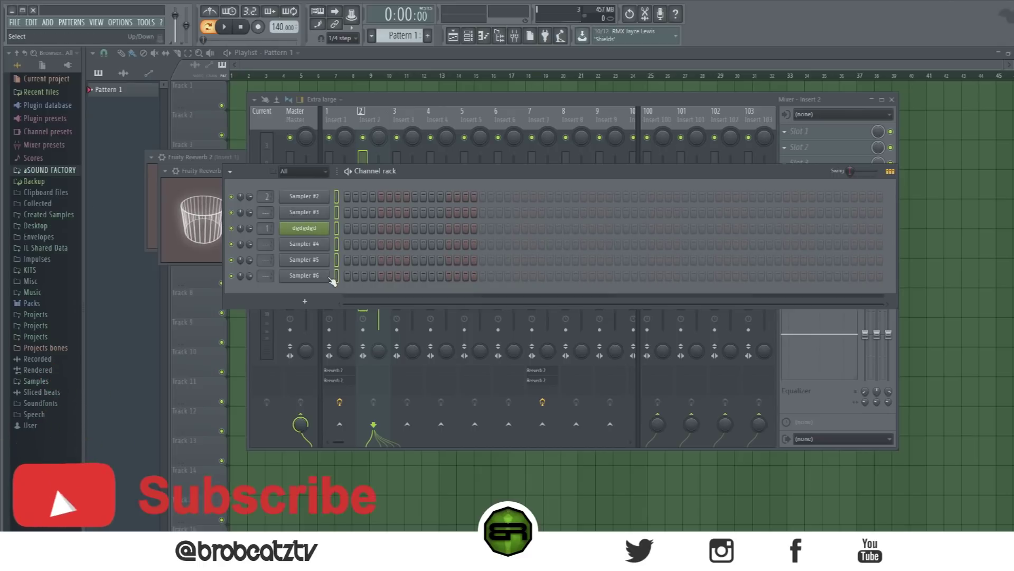
pyautogui.hotkey('alt', 'Delete')
pyautogui.press('Return')
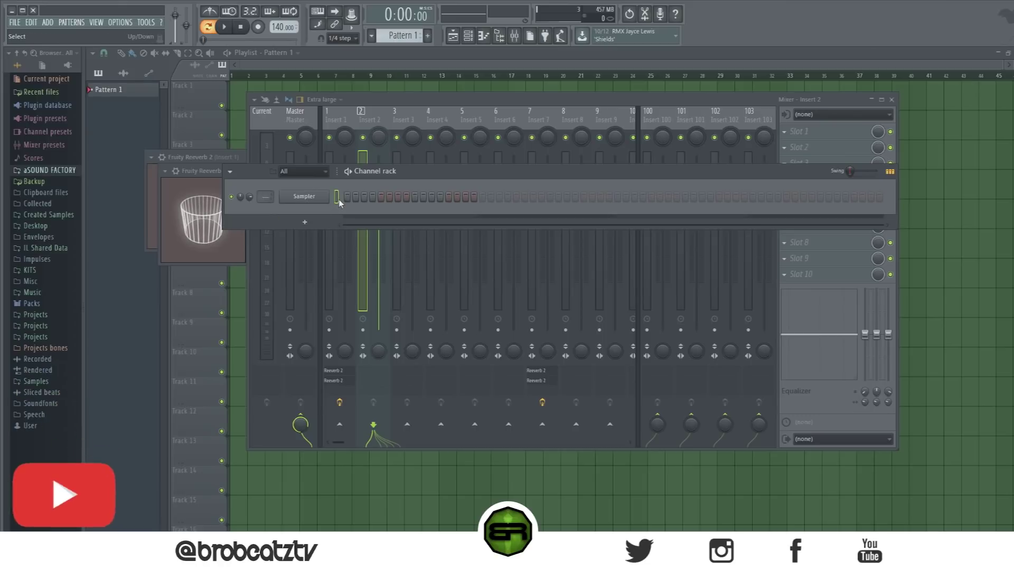
# Clone the Sampler channel until the Channel rack holds seven channels, and move the rack slightly higher over the Mixer
pyautogui.hotkey('alt', 'c')
pyautogui.hotkey('alt', 'c')
pyautogui.hotkey('alt', 'c')
pyautogui.hotkey('alt', 'c')
pyautogui.hotkey('alt', 'c')
pyautogui.hotkey('alt', 'c')
pyautogui.moveTo(387, 171); pyautogui.dragTo(414, 144)
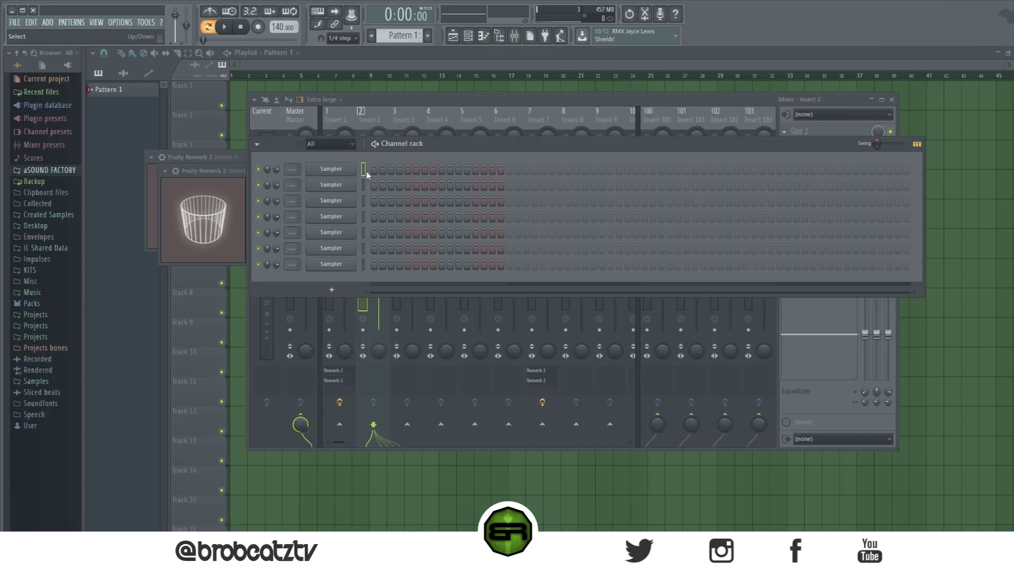
# Route all seven Sampler channels to free mixer tracks starting from track 2, and check the assignments in the Mixer
pyautogui.moveTo(365, 175); pyautogui.dragTo(360, 290)
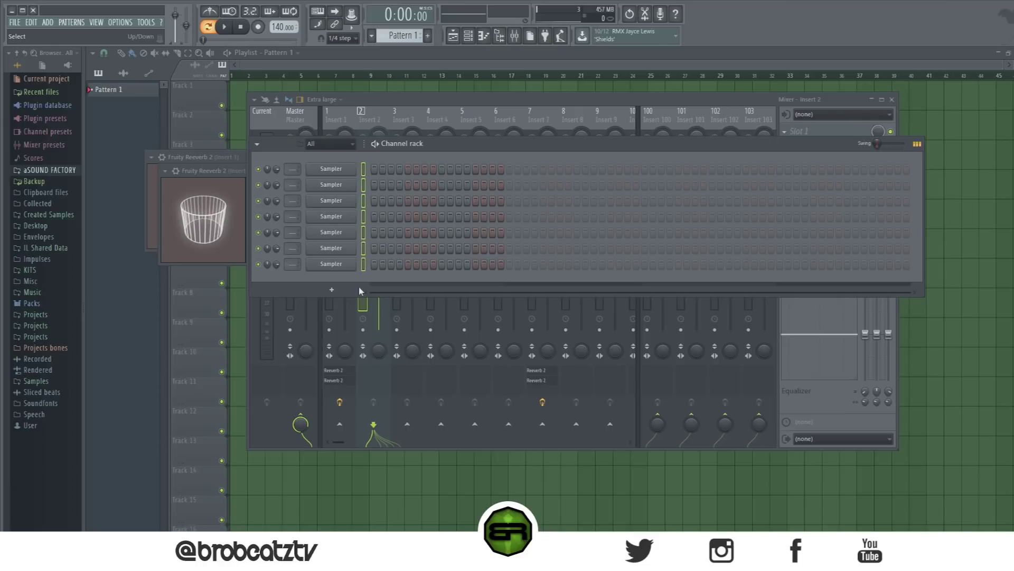
pyautogui.hotkey('ctrl', 'l')
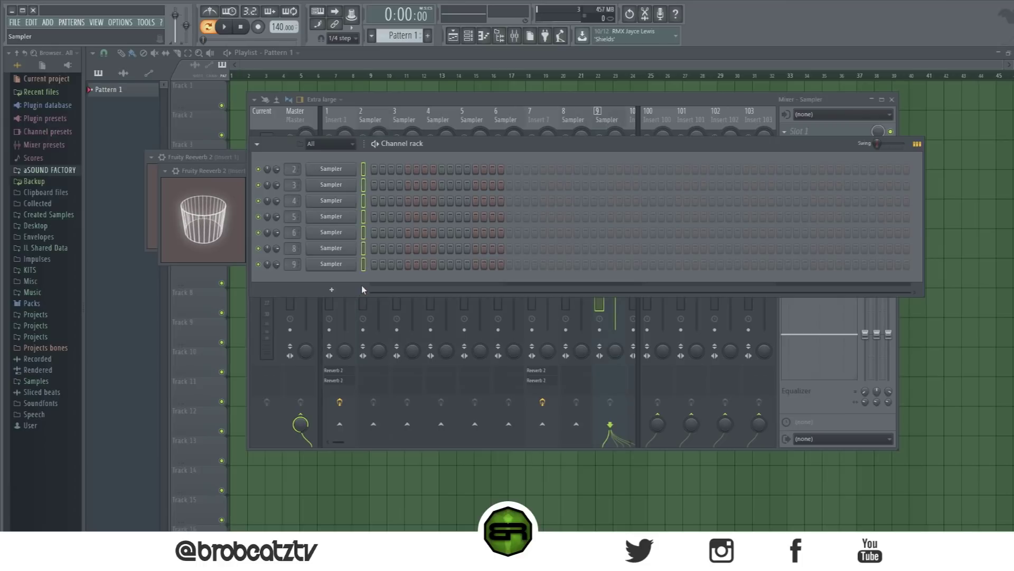
pyautogui.click(552, 101)
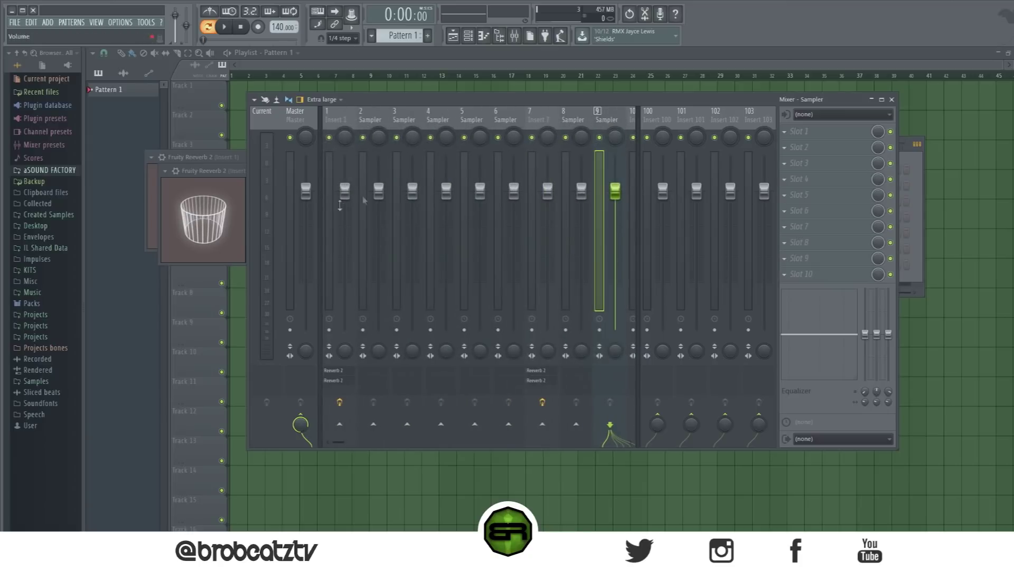
pyautogui.click(468, 35)
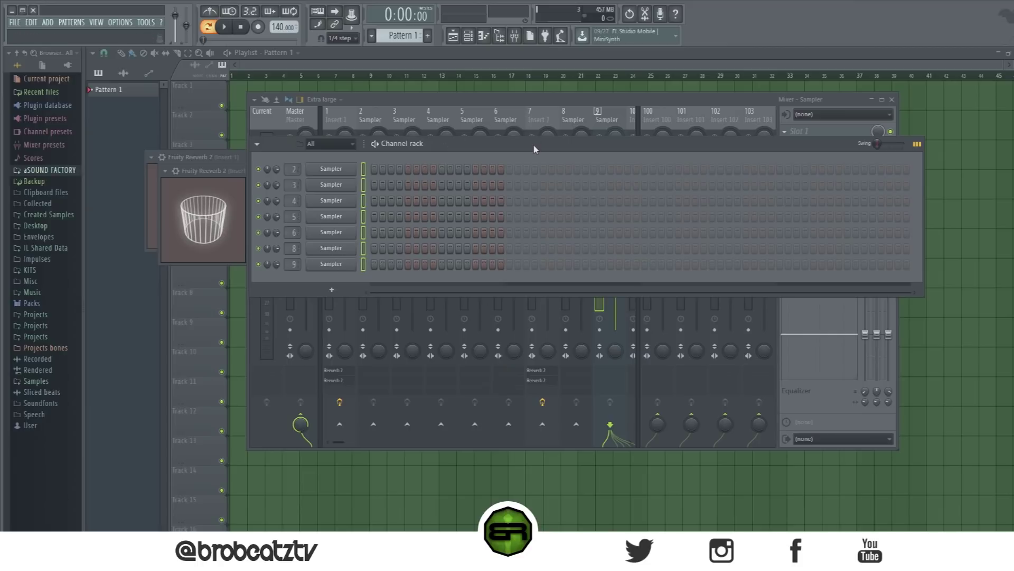
# Reposition the Channel rack over the lower part of the Mixer, and hide every window except the Playlist
pyautogui.moveTo(536, 149); pyautogui.dragTo(579, 247)
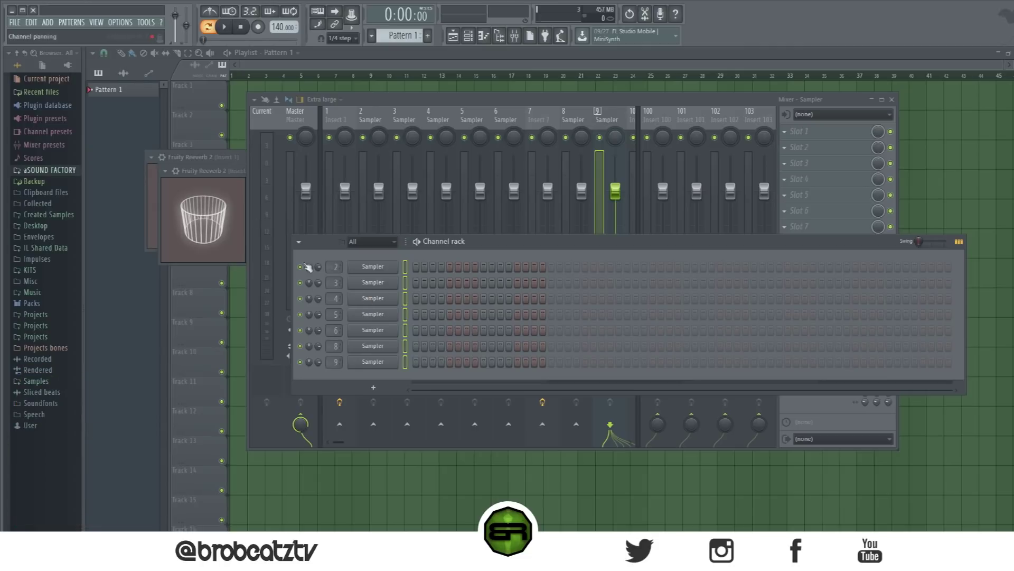
pyautogui.moveTo(449, 241); pyautogui.dragTo(405, 228)
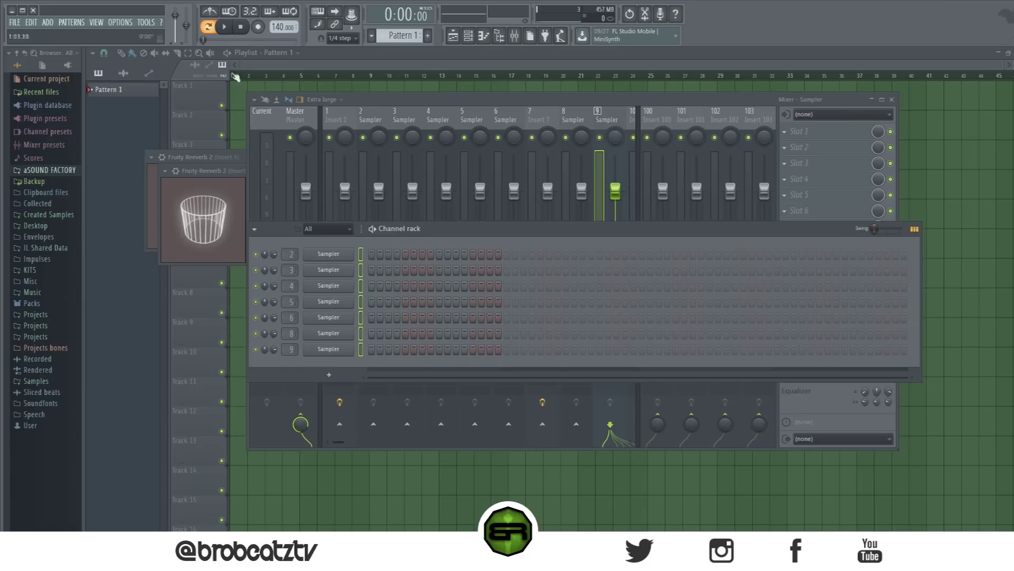
pyautogui.press('F12')
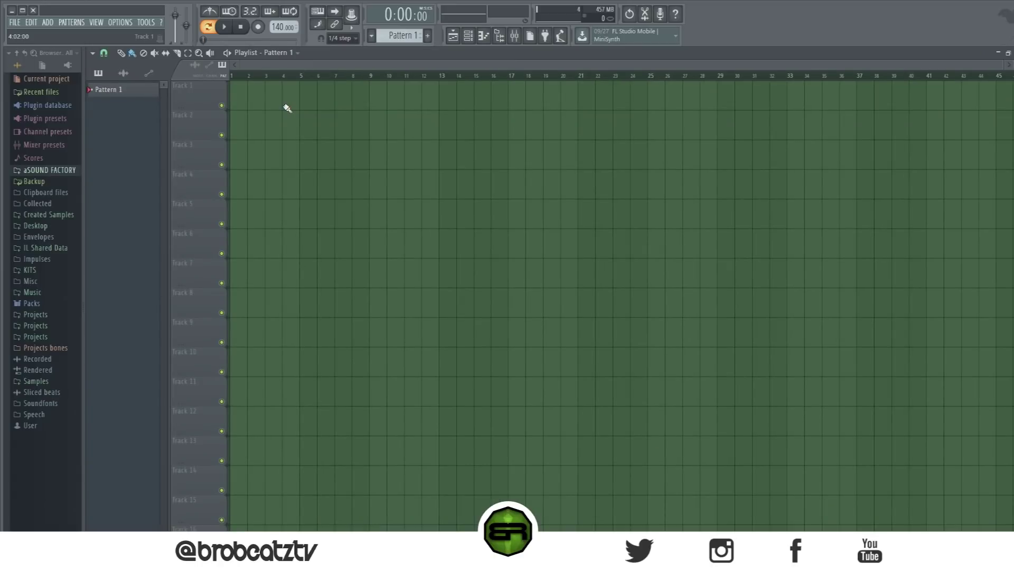
# Open the Fruity Reeverb 2 editor from slot 2 of Insert 1 and place it over the middle of the Mixer
pyautogui.click(514, 35)
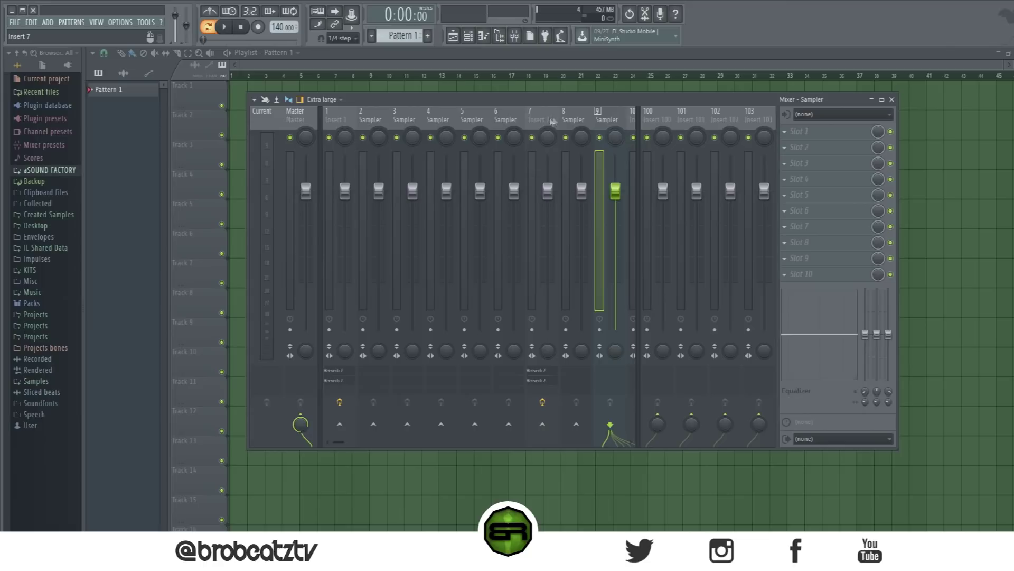
pyautogui.click(328, 114)
pyautogui.click(825, 148)
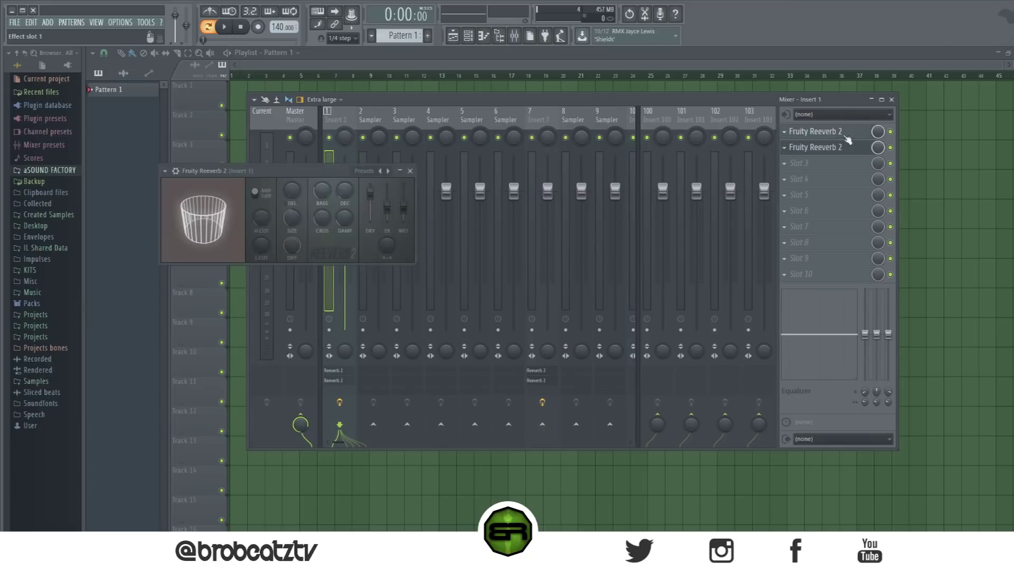
pyautogui.moveTo(333, 171); pyautogui.dragTo(500, 196)
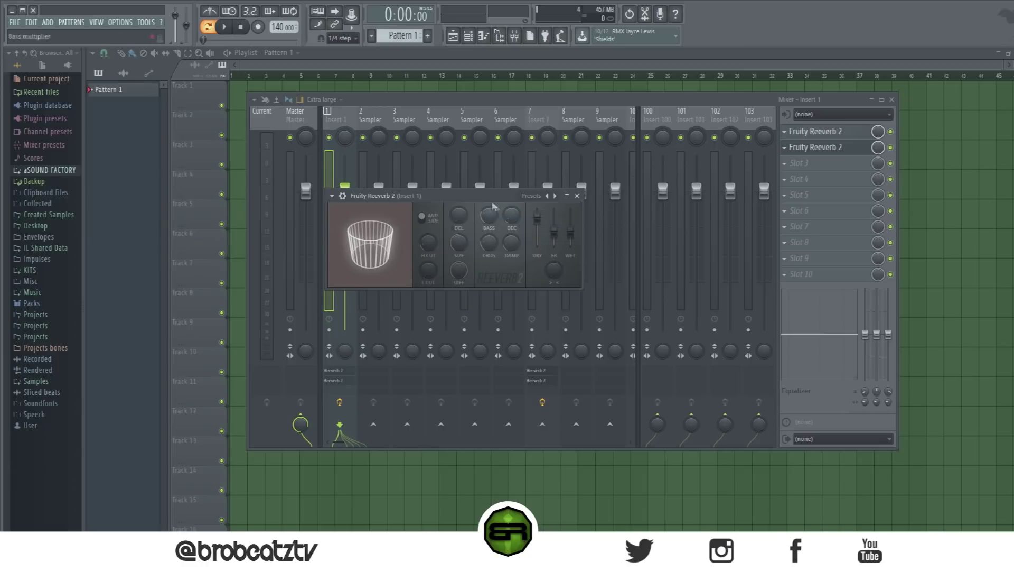
# Close all open windows and bring up only the Mixer
pyautogui.press('F12')
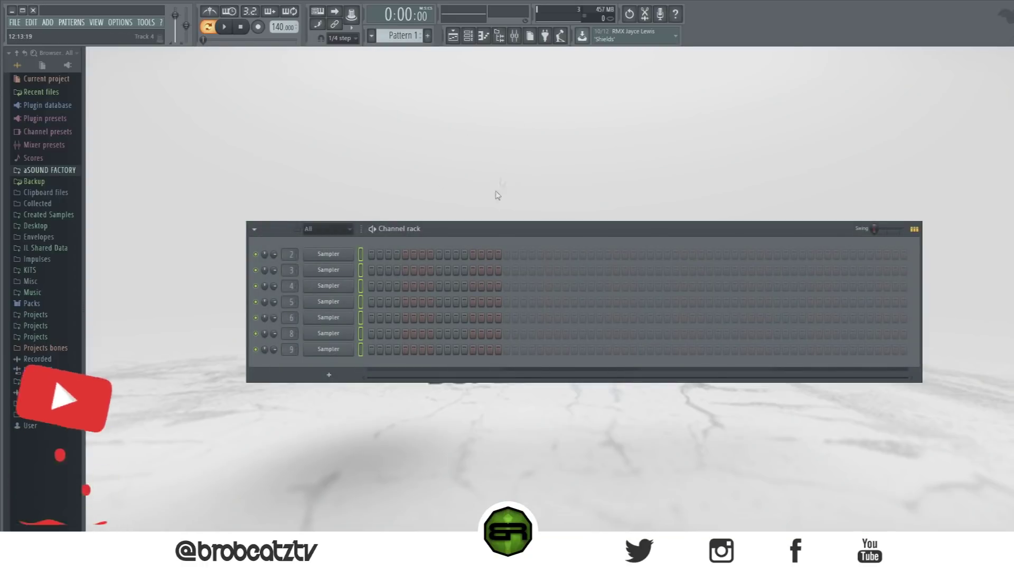
pyautogui.click(469, 38)
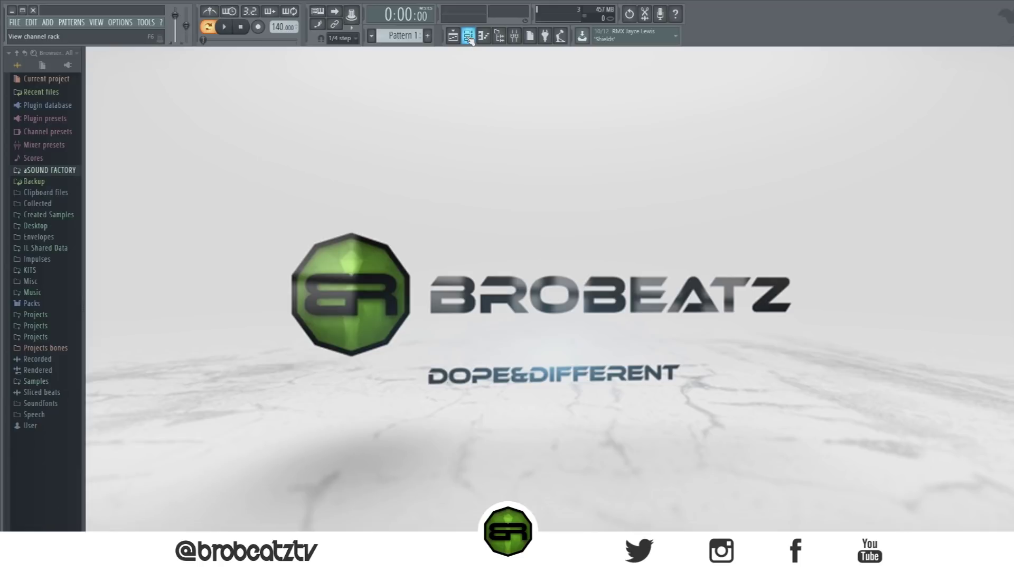
pyautogui.click(514, 36)
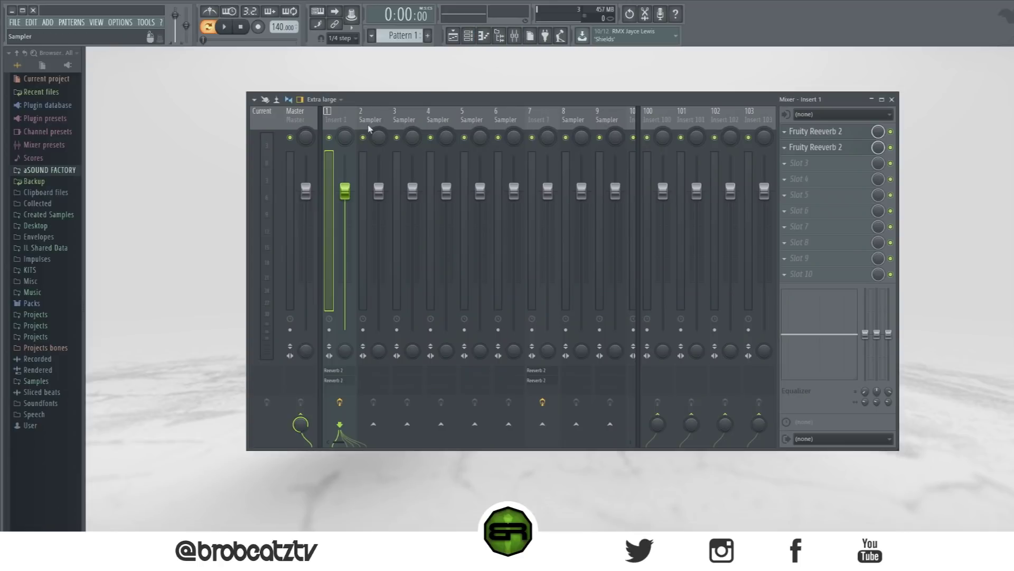
# Select the Master track and hide the Mixer's effect slot section to show more insert tracks
pyautogui.click(300, 119)
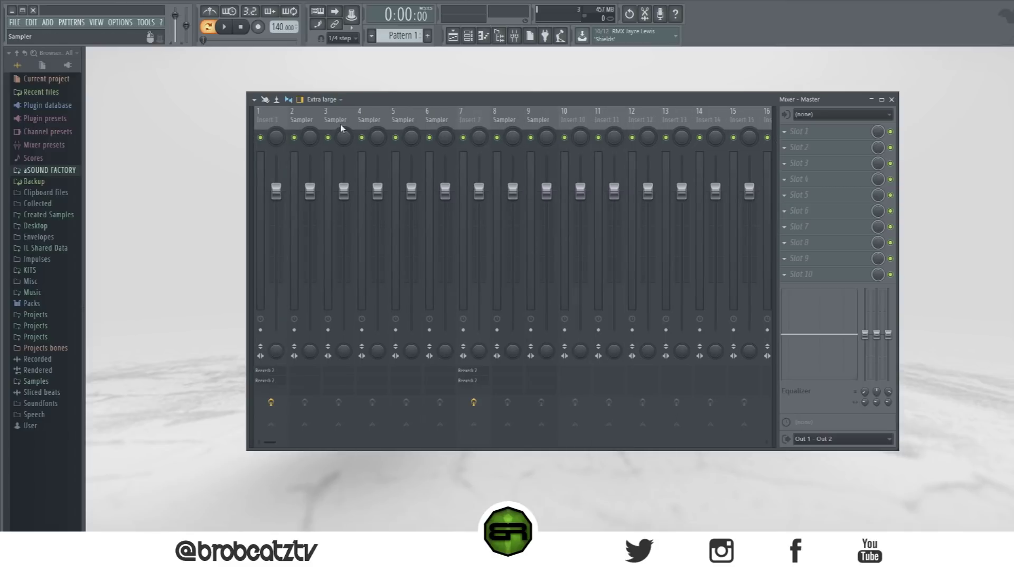
pyautogui.scroll(-2, 341, 124)
pyautogui.hotkey('alt', 'i')
pyautogui.hotkey('alt', 'i')
pyautogui.hotkey('alt', 'i')
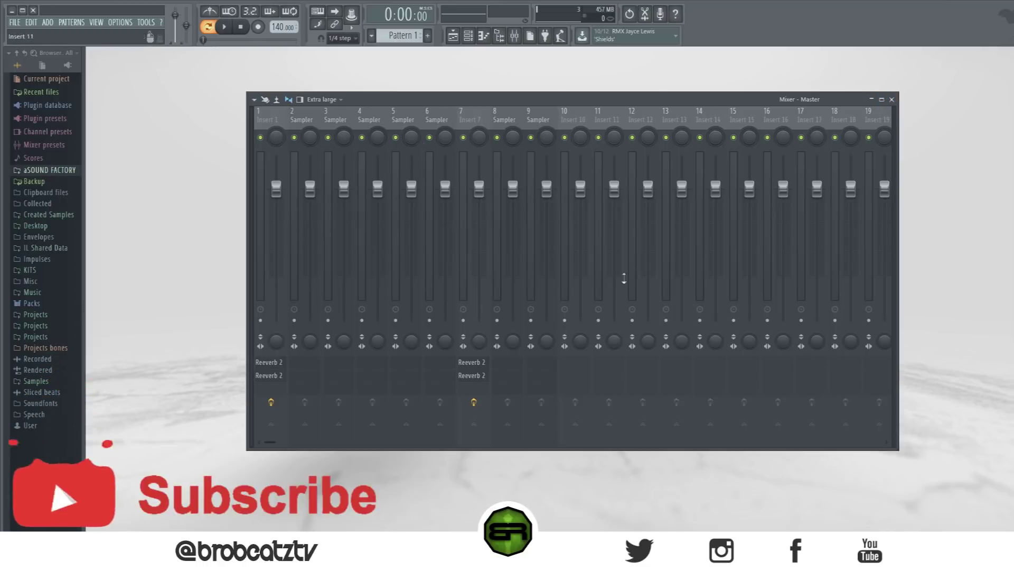
# Toggle all effect editors of Insert 1 open and closed together, move the Mixer higher, and leave the editors closed
pyautogui.rightClick(272, 404)
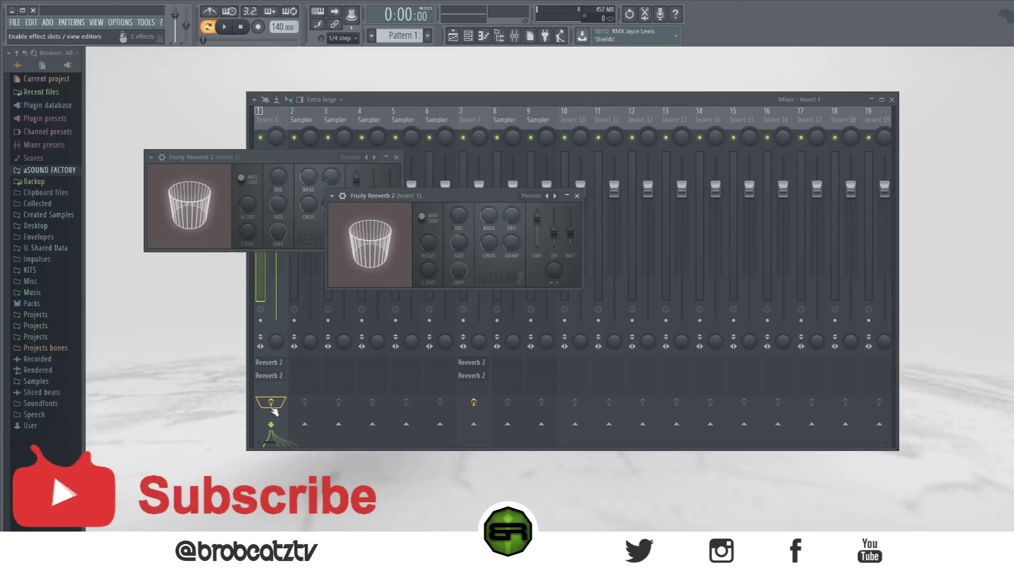
pyautogui.rightClick(271, 407)
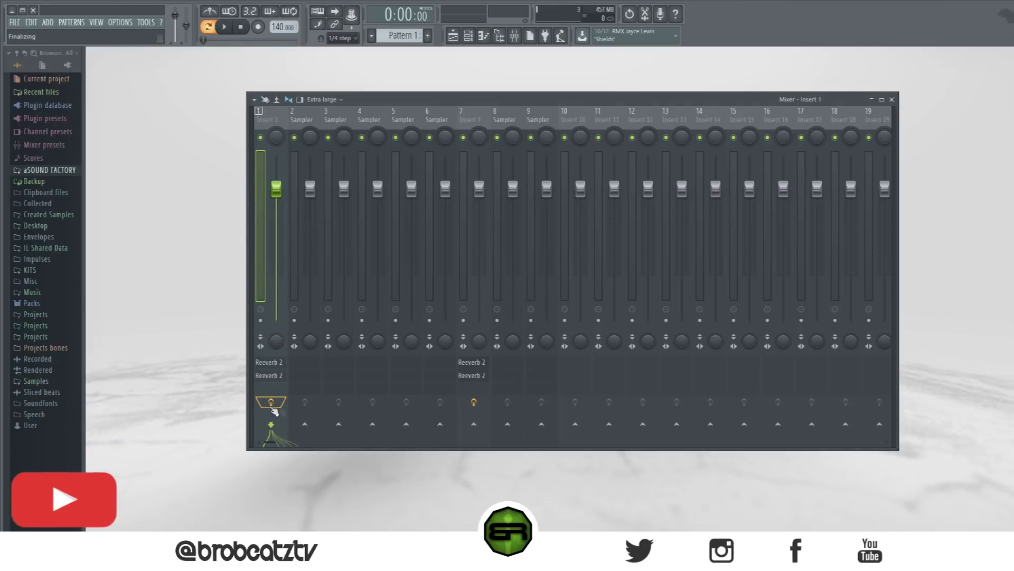
pyautogui.click(276, 374)
pyautogui.click(274, 374)
pyautogui.click(273, 365)
pyautogui.rightClick(278, 411)
pyautogui.click(278, 408)
pyautogui.rightClick(278, 404)
pyautogui.rightClick(277, 404)
pyautogui.rightClick(279, 404)
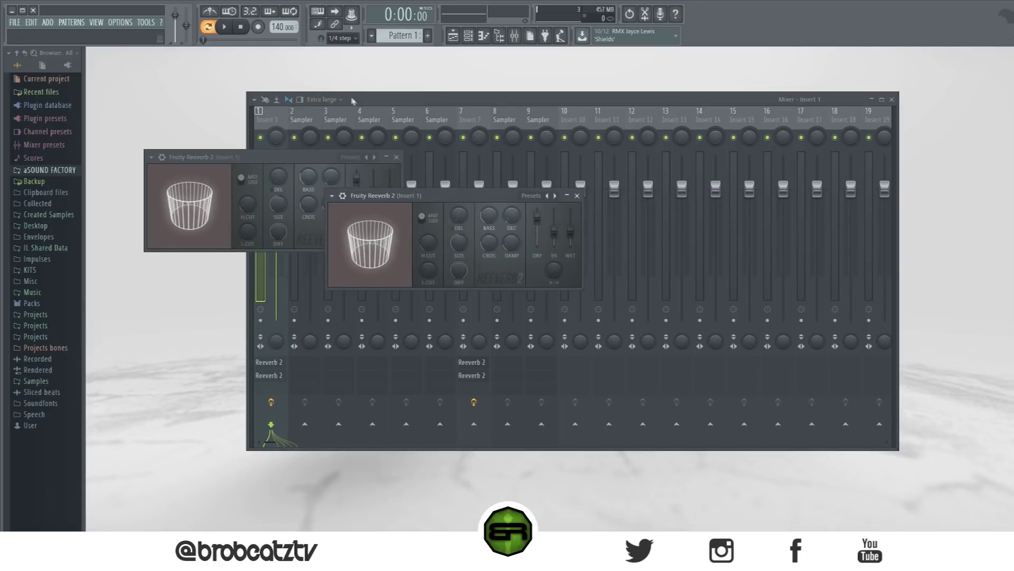
pyautogui.moveTo(277, 106); pyautogui.dragTo(282, 56)
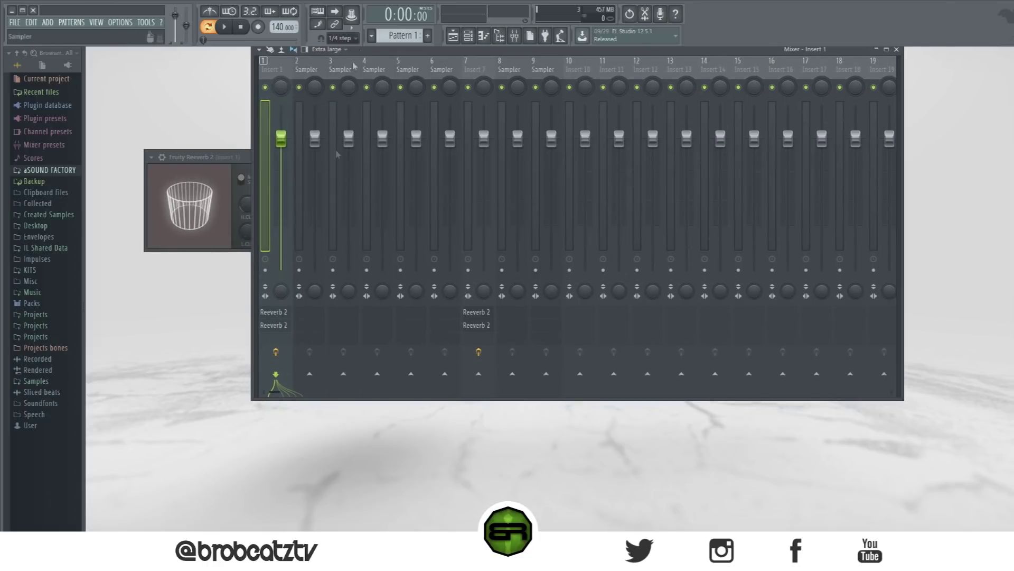
pyautogui.rightClick(275, 353)
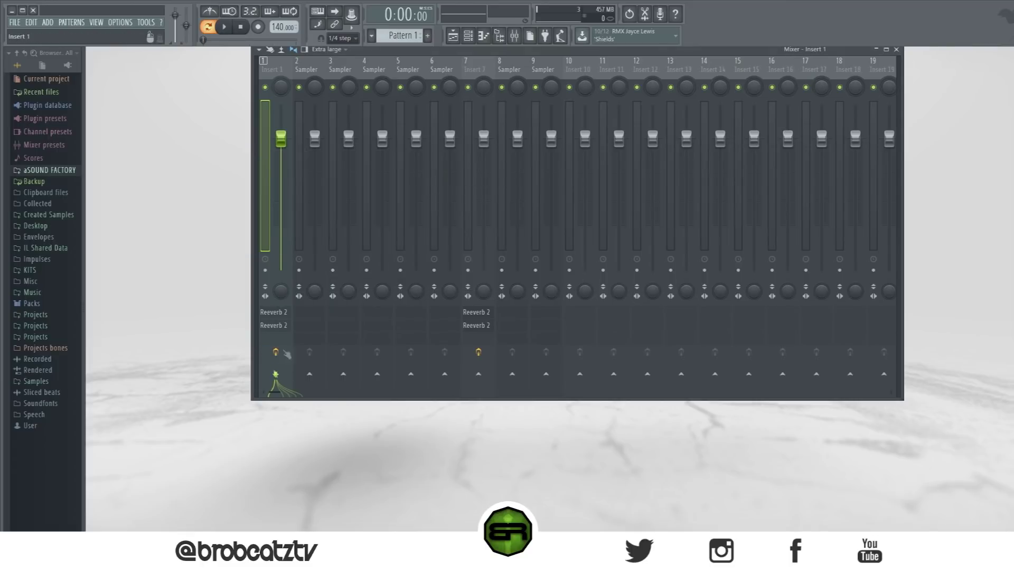
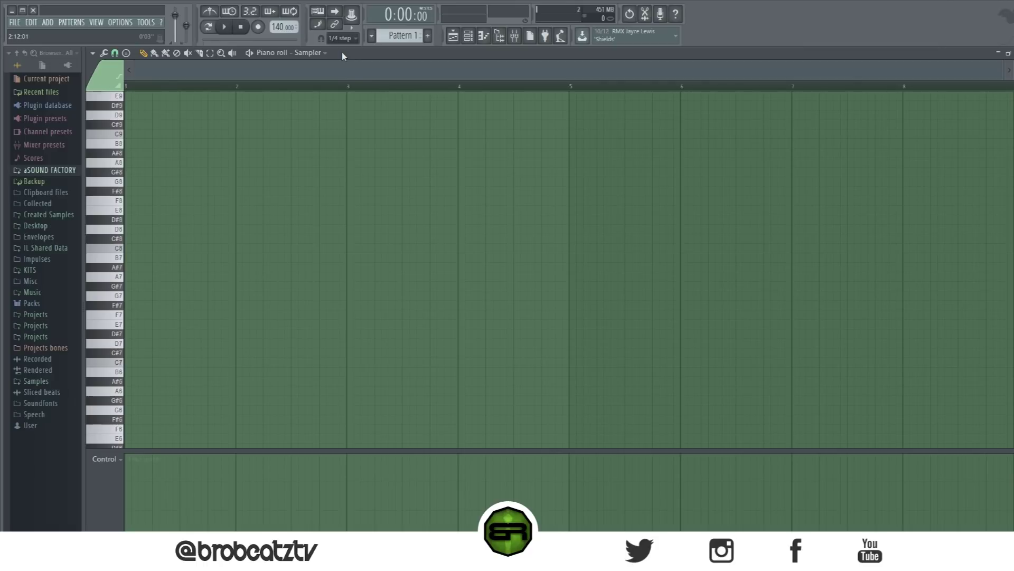
# Draw F#8, A8 and C9 notes at the start of bar 1, enlarge the control lane, and stretch all three to almost bar 5
pyautogui.moveTo(145, 169); pyautogui.dragTo(127, 190)
pyautogui.click(129, 163)
pyautogui.click(128, 133)
pyautogui.moveTo(141, 113); pyautogui.dragTo(125, 221)
pyautogui.moveTo(159, 449); pyautogui.dragTo(156, 290)
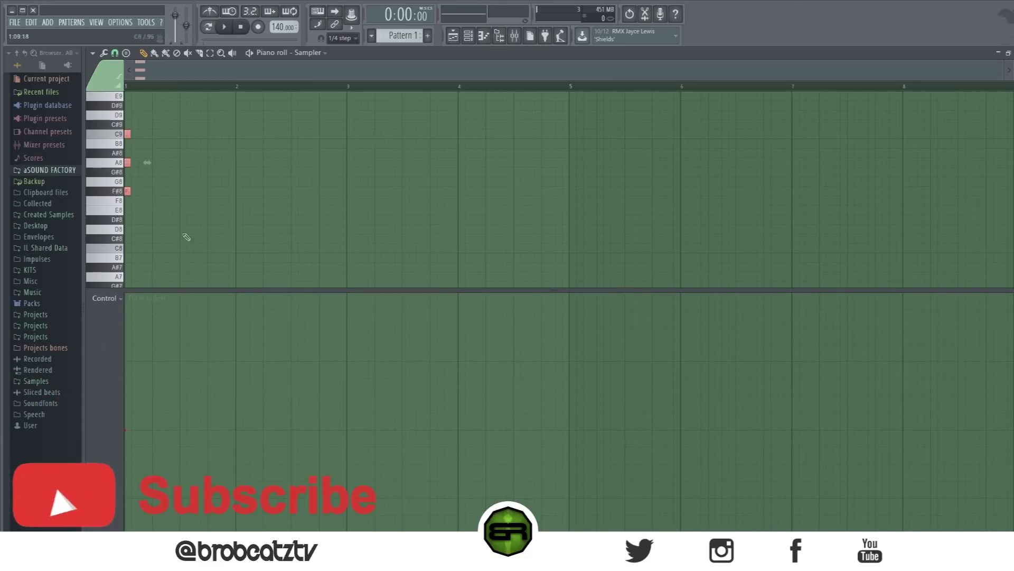
pyautogui.moveTo(143, 163); pyautogui.dragTo(573, 162)
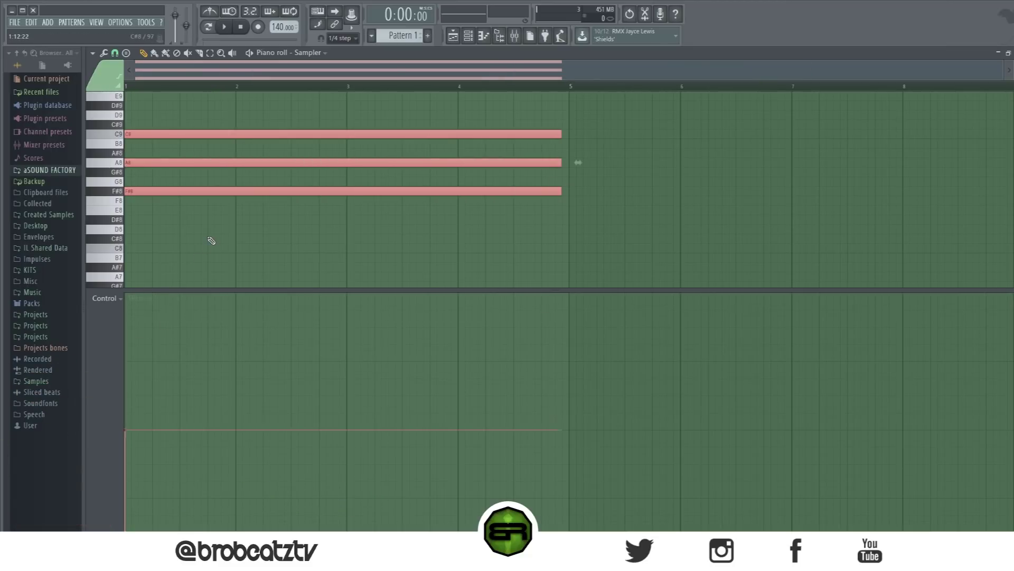
# Raise the velocity of the three selected chord notes and shrink the control lane
pyautogui.hotkey('alt', 'Up')
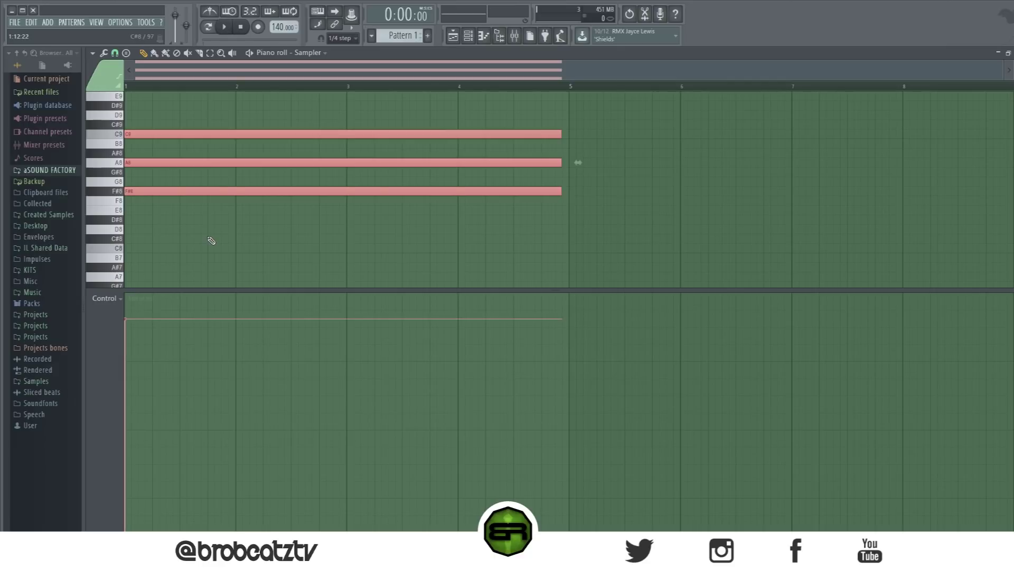
pyautogui.moveTo(205, 290); pyautogui.dragTo(215, 426)
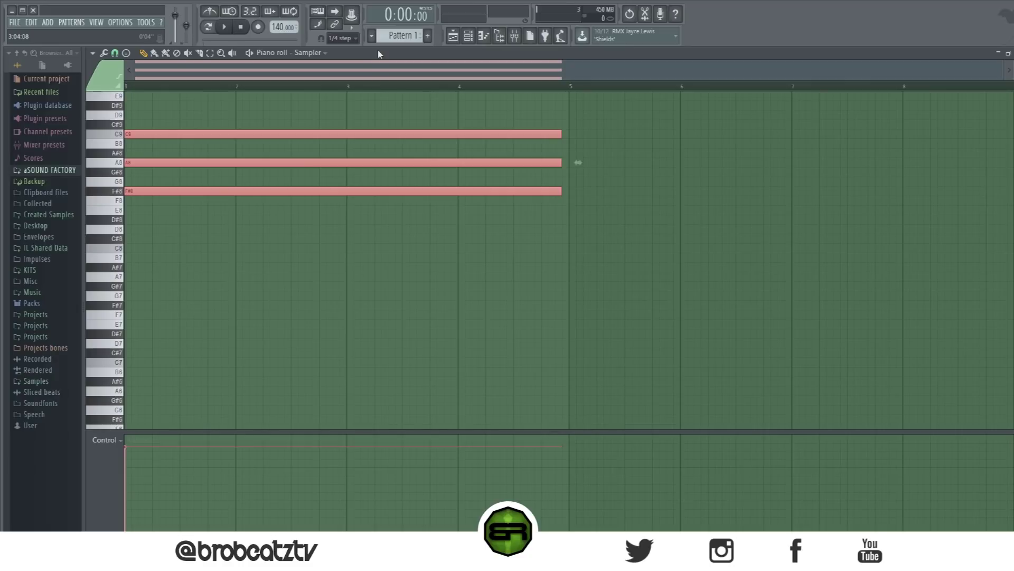
# Switch away from the chord's channel, open the piano roll of channel 5, and draw long B7 and F#8 notes
pyautogui.press('Delete')
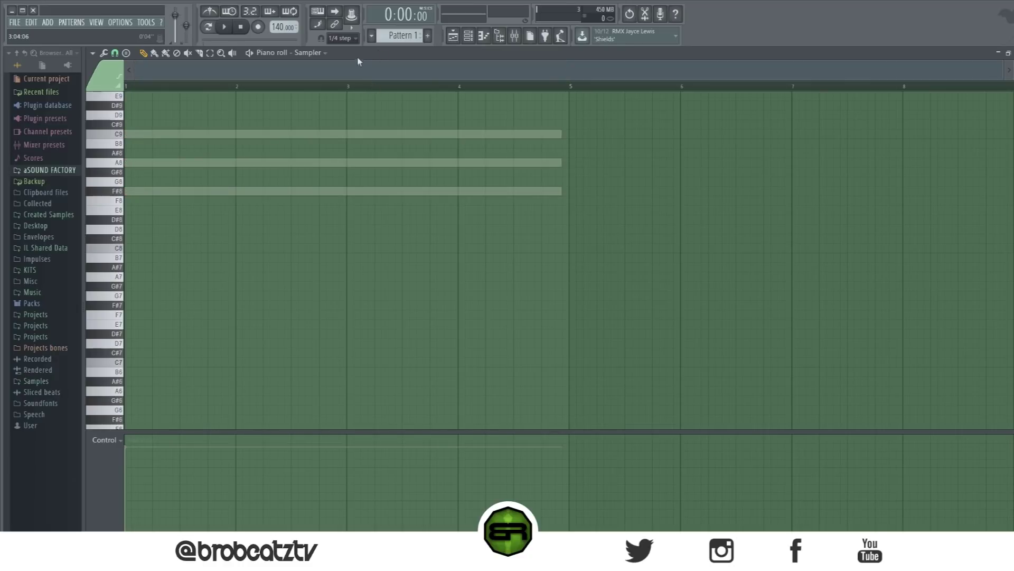
pyautogui.click(469, 44)
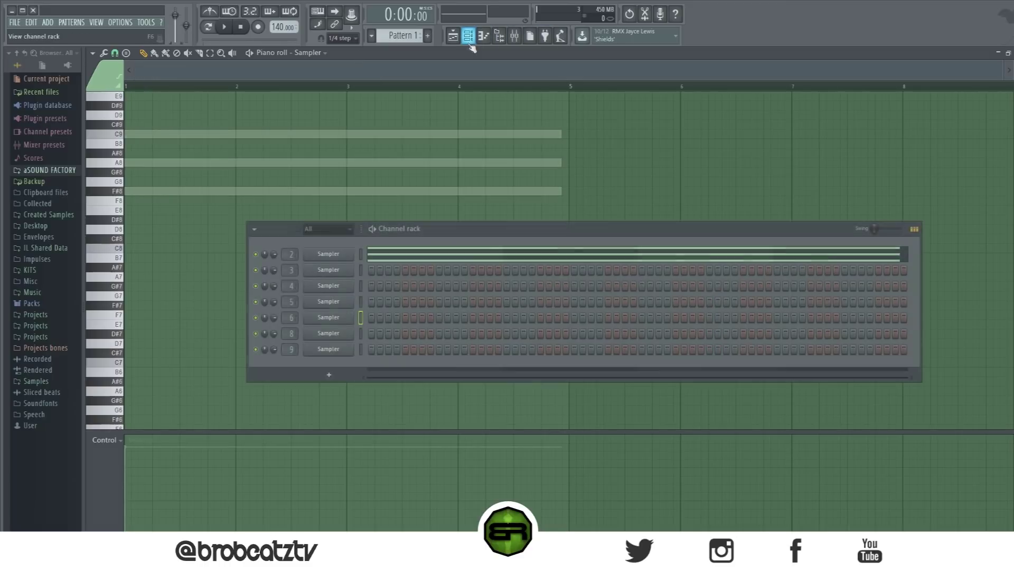
pyautogui.rightClick(352, 297)
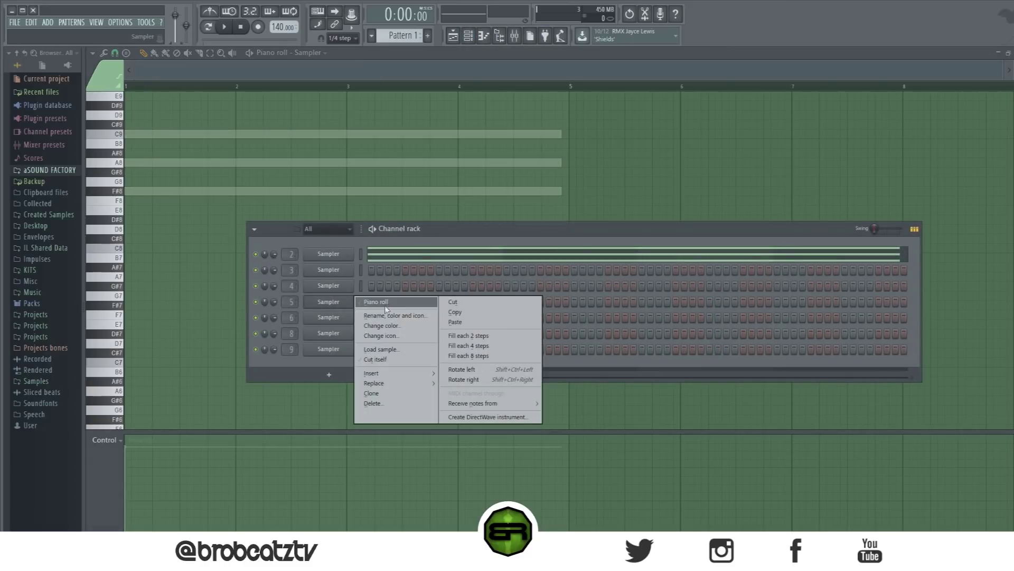
pyautogui.click(368, 301)
pyautogui.click(307, 258)
pyautogui.click(359, 191)
# Open the piano roll of channel 9, draw long D7 and A#7 notes, and view them in the Channel rack
pyautogui.click(469, 38)
pyautogui.rightClick(335, 338)
pyautogui.click(350, 347)
pyautogui.click(255, 343)
pyautogui.click(188, 267)
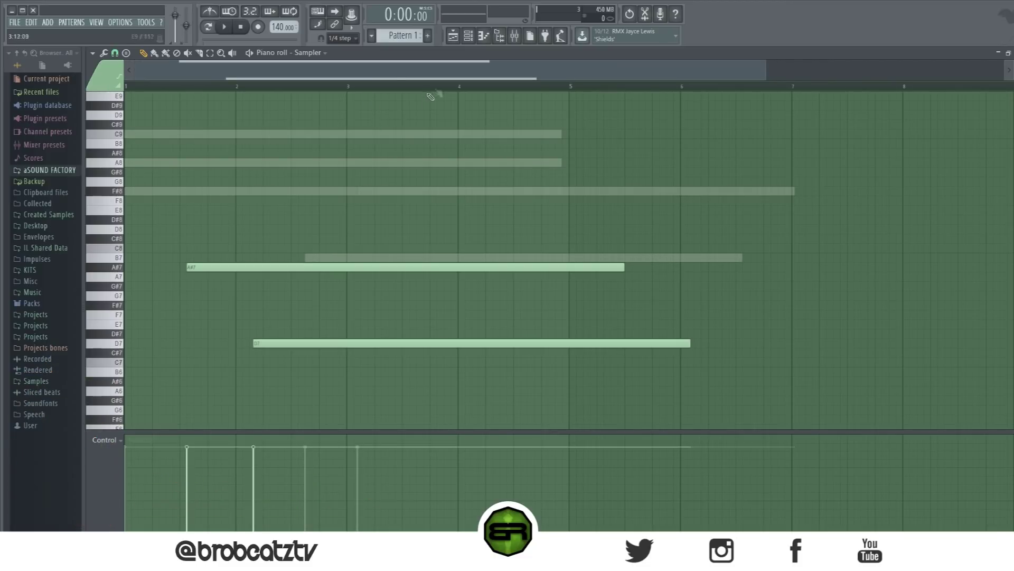
pyautogui.click(469, 36)
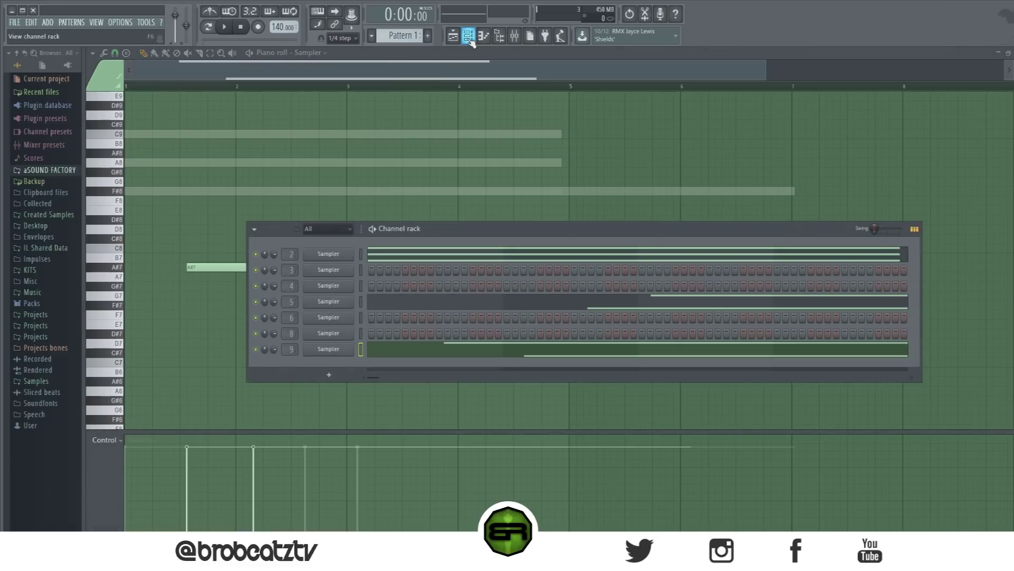
pyautogui.click(469, 36)
# Slice the long A#7 note into several pieces between bars 3 and 5, and return to the Draw tool
pyautogui.press('c')
pyautogui.moveTo(340, 192); pyautogui.dragTo(345, 304)
pyautogui.moveTo(369, 220)
pyautogui.mouseDown()
pyautogui.moveTo(392, 324)
pyautogui.moveTo(475, 222)
pyautogui.moveTo(450, 322)
pyautogui.mouseUp()
pyautogui.moveTo(525, 217); pyautogui.dragTo(515, 334)
pyautogui.moveTo(520, 322)
pyautogui.mouseDown()
pyautogui.moveTo(566, 210)
pyautogui.moveTo(548, 286)
pyautogui.mouseUp()
pyautogui.moveTo(553, 227); pyautogui.dragTo(545, 300)
pyautogui.moveTo(467, 227); pyautogui.dragTo(432, 306)
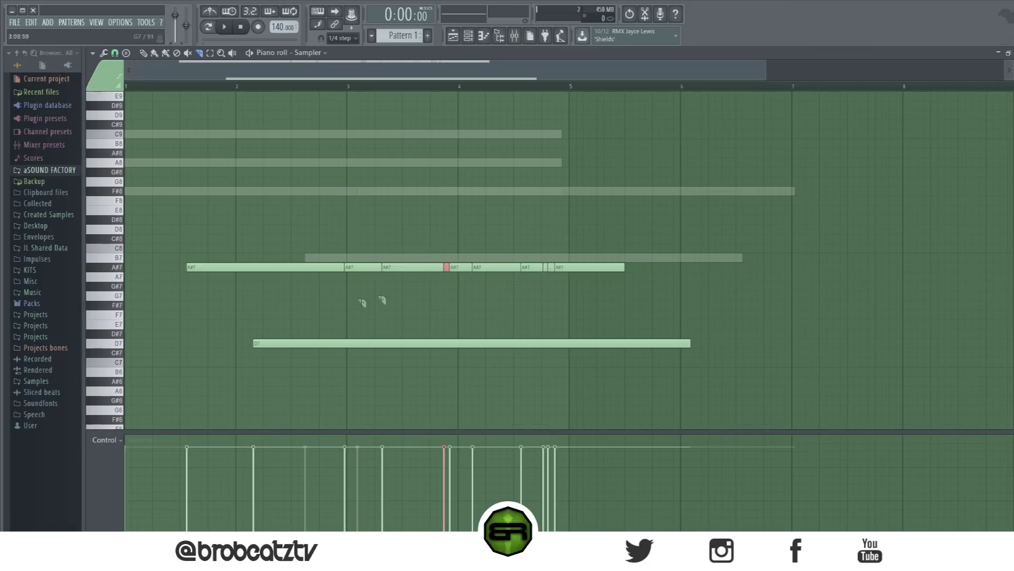
pyautogui.click(143, 53)
pyautogui.click(210, 30)
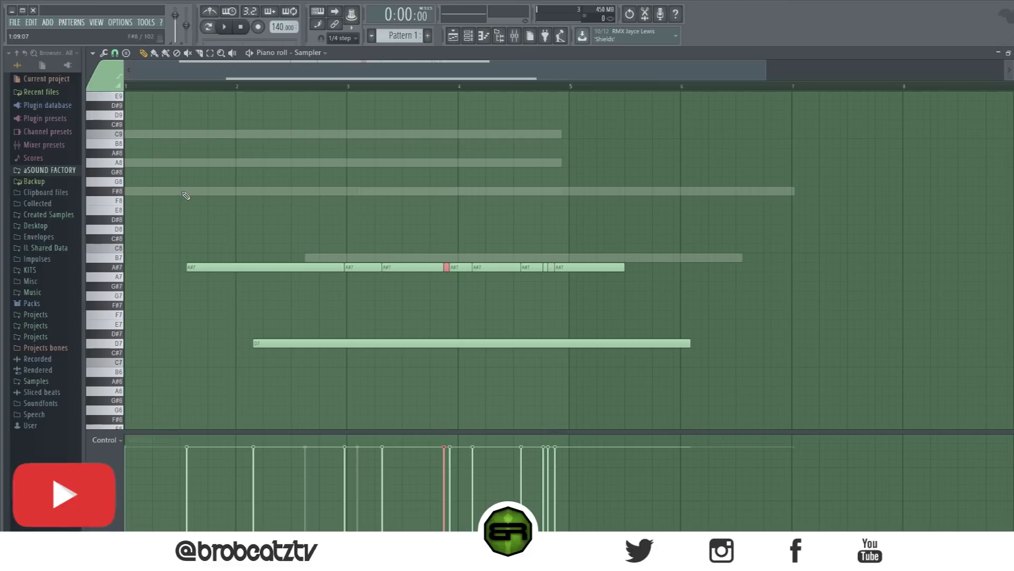
pyautogui.press('space')
pyautogui.press('space')
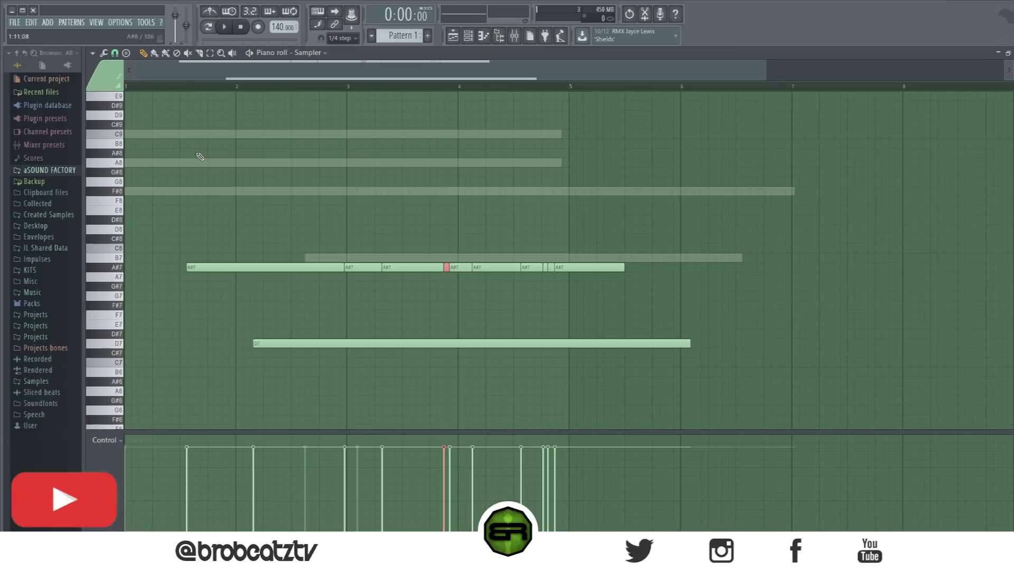
# Slice the first A#7 segment into smaller pieces between bars 2 and 3
pyautogui.moveTo(263, 244); pyautogui.dragTo(267, 305)
pyautogui.moveTo(298, 239); pyautogui.dragTo(310, 324)
pyautogui.moveTo(309, 287); pyautogui.dragTo(307, 263)
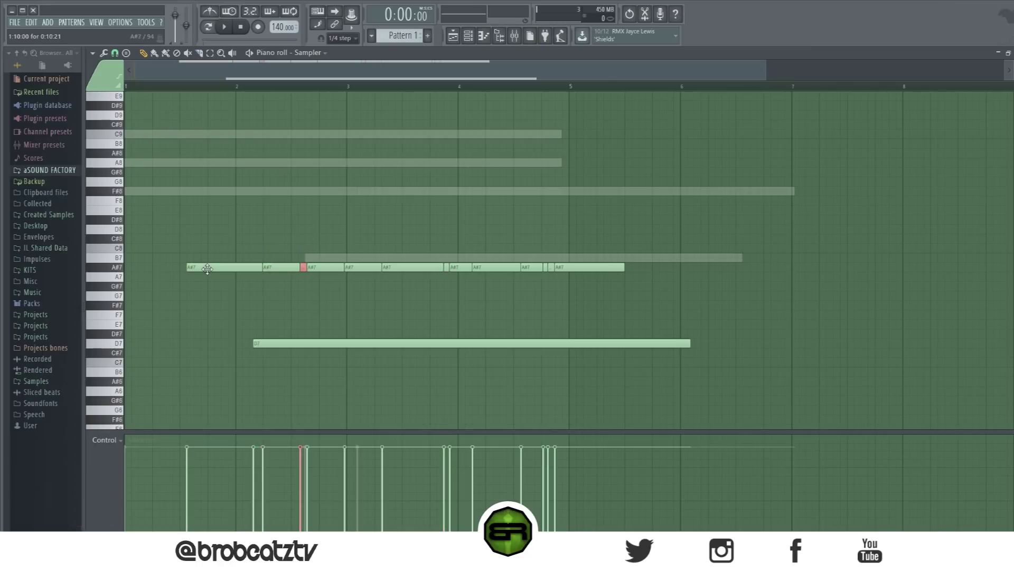
# Move the first A#7 piece up to B8 and another piece to F8, and delete the B8 piece
pyautogui.moveTo(207, 268); pyautogui.dragTo(248, 143)
pyautogui.moveTo(334, 267); pyautogui.dragTo(358, 200)
pyautogui.rightClick(289, 143)
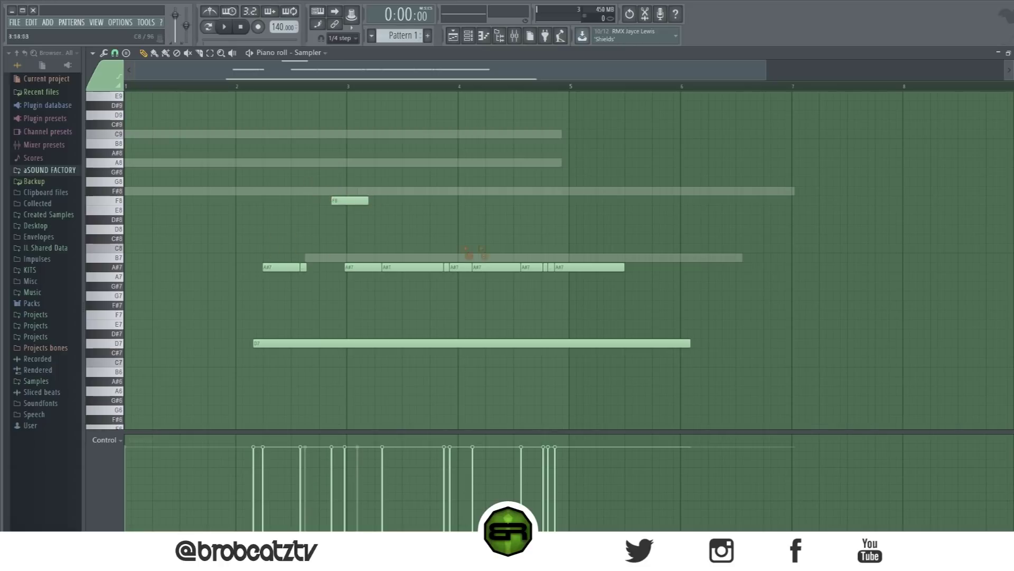
# Delete several A#7 pieces one by one, and clear all remaining notes of this channel
pyautogui.rightClick(461, 267)
pyautogui.rightClick(446, 267)
pyautogui.rightClick(413, 267)
pyautogui.hotkey('ctrl', 'a')
pyautogui.press('Delete')
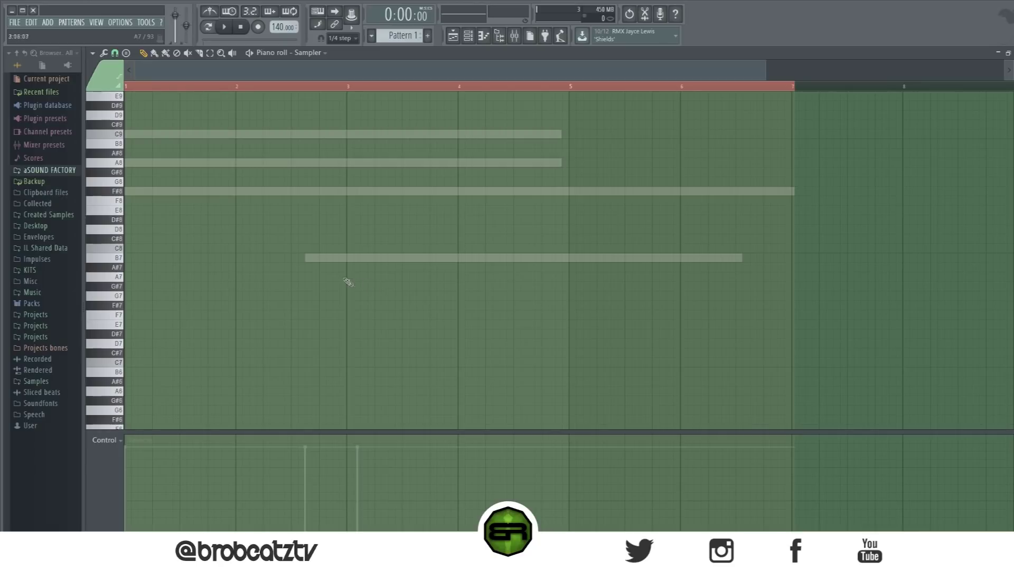
# Draw four short notes at B7, E8, A#8 and A#7 between bars 1 and 3
pyautogui.click(170, 258)
pyautogui.click(190, 210)
pyautogui.click(278, 153)
pyautogui.click(312, 267)
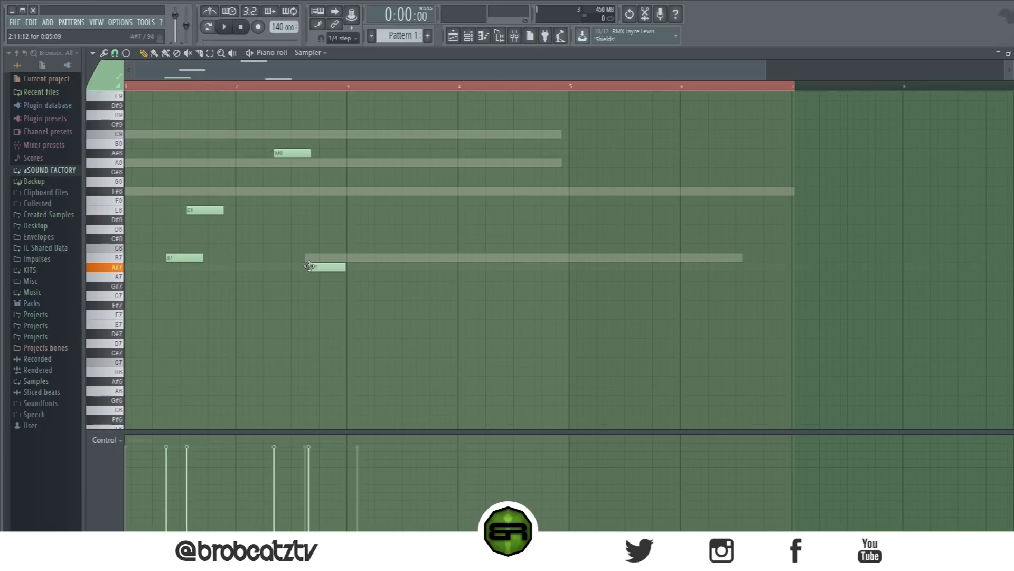
# Transpose the A#8 and A#7 notes up an octave, and shift all the notes up and down by octaves
pyautogui.moveTo(242, 144); pyautogui.dragTo(401, 358)
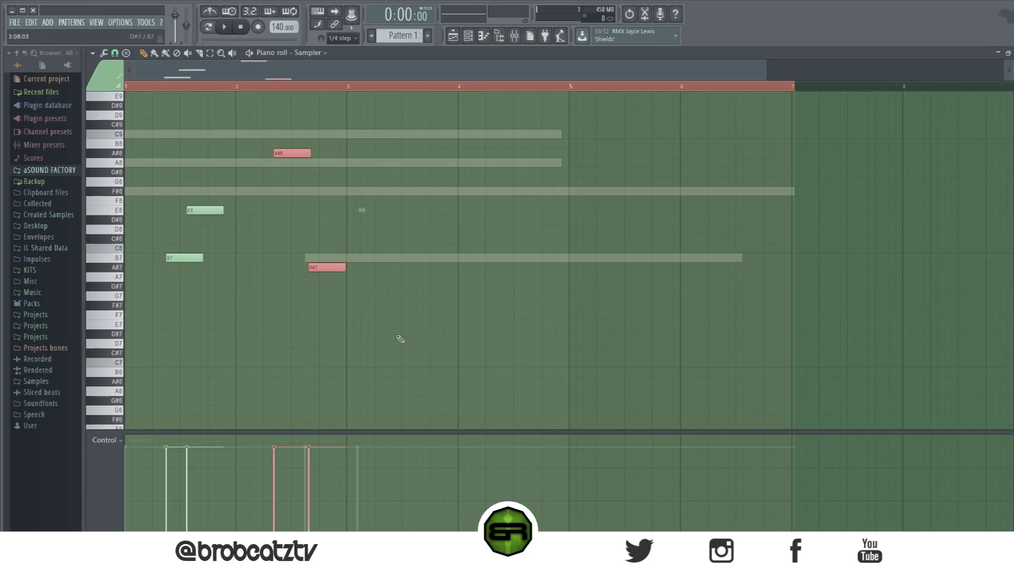
pyautogui.hotkey('ctrl', 'Up')
pyautogui.hotkey('ctrl', 'd')
pyautogui.hotkey('ctrl', 'a')
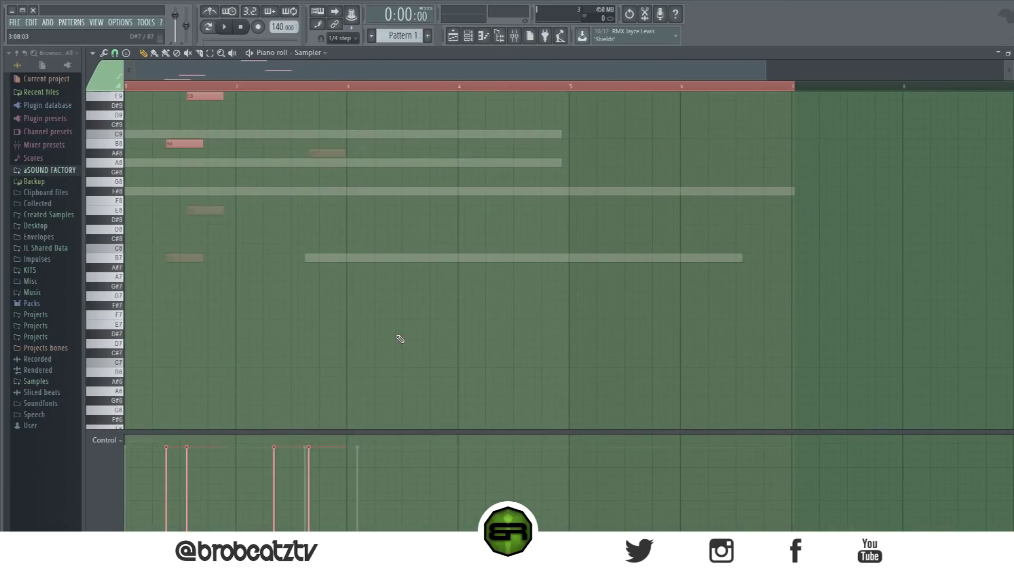
pyautogui.hotkey('ctrl', 'Down')
pyautogui.hotkey('ctrl', 'Right')
pyautogui.hotkey('ctrl', 'Left')
pyautogui.hotkey('ctrl', 'Up')
pyautogui.hotkey('ctrl', 'Down')
pyautogui.hotkey('ctrl', 'Up')
pyautogui.hotkey('ctrl', 'Up')
# Deselect and reselect all the notes repeatedly, finishing with every note selected
pyautogui.hotkey('ctrl', 'd')
pyautogui.hotkey('ctrl', 'a')
pyautogui.hotkey('ctrl', 'd')
pyautogui.hotkey('ctrl', 'a')
pyautogui.hotkey('ctrl', 'd')
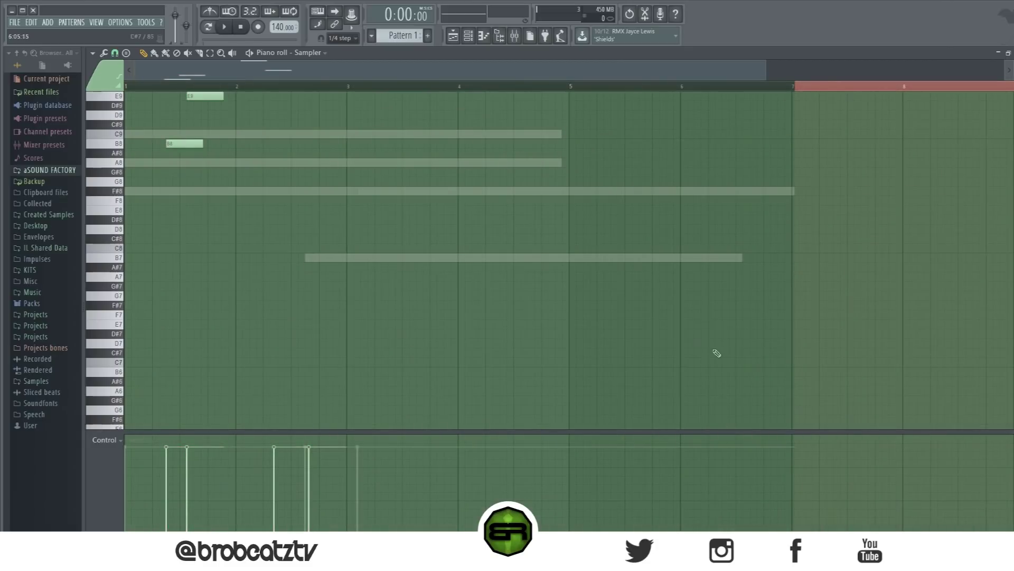
pyautogui.hotkey('ctrl', 'a')
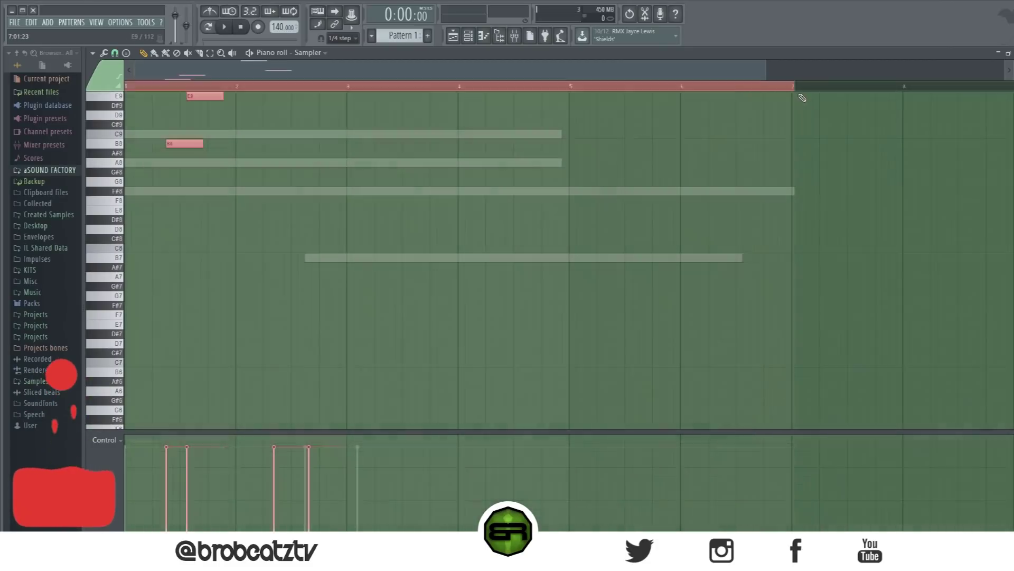
# Nudge the selected notes right and left in small time increments
pyautogui.scroll(2, 803, 97)
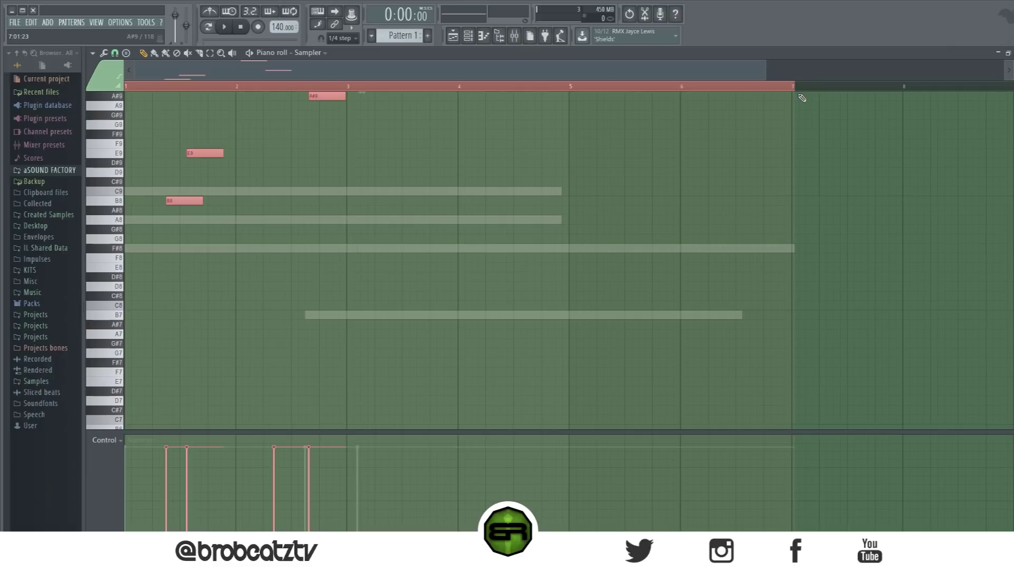
pyautogui.hotkey('shift', 'Right')
pyautogui.hotkey('shift', 'Right')
pyautogui.hotkey('shift', 'Right')
pyautogui.hotkey('shift', 'Right')
pyautogui.hotkey('shift', 'Right')
pyautogui.hotkey('shift', 'Right')
pyautogui.hotkey('shift', 'Left')
pyautogui.hotkey('shift', 'Left')
pyautogui.hotkey('shift', 'Left')
pyautogui.hotkey('shift', 'Left')
pyautogui.hotkey('shift', 'Left')
pyautogui.hotkey('shift', 'Left')
pyautogui.hotkey('shift', 'Left')
pyautogui.hotkey('shift', 'Left')
pyautogui.hotkey('shift', 'Left')
pyautogui.hotkey('shift', 'Left')
pyautogui.hotkey('shift', 'Left')
pyautogui.hotkey('shift', 'Left')
pyautogui.hotkey('shift', 'Left')
pyautogui.hotkey('shift', 'Left')
pyautogui.hotkey('shift', 'Left')
pyautogui.hotkey('shift', 'Left')
pyautogui.hotkey('shift', 'Right')
pyautogui.hotkey('shift', 'Right')
pyautogui.hotkey('shift', 'Right')
pyautogui.hotkey('shift', 'Right')
pyautogui.hotkey('shift', 'Right')
pyautogui.hotkey('shift', 'Right')
pyautogui.hotkey('shift', 'Right')
pyautogui.hotkey('shift', 'Right')
pyautogui.hotkey('shift', 'Right')
pyautogui.hotkey('shift', 'Right')
pyautogui.hotkey('shift', 'Right')
pyautogui.hotkey('shift', 'Right')
pyautogui.hotkey('shift', 'Right')
pyautogui.hotkey('shift', 'Right')
pyautogui.hotkey('shift', 'Right')
pyautogui.hotkey('shift', 'Right')
pyautogui.hotkey('shift', 'Right')
pyautogui.hotkey('shift', 'Right')
pyautogui.hotkey('shift', 'Right')
pyautogui.hotkey('shift', 'Right')
pyautogui.hotkey('shift', 'Left')
pyautogui.hotkey('shift', 'Left')
pyautogui.hotkey('shift', 'Left')
pyautogui.hotkey('shift', 'Left')
pyautogui.hotkey('shift', 'Left')
pyautogui.hotkey('shift', 'Left')
pyautogui.hotkey('shift', 'Left')
pyautogui.hotkey('shift', 'Left')
pyautogui.hotkey('shift', 'Left')
pyautogui.hotkey('shift', 'Left')
pyautogui.hotkey('shift', 'Left')
pyautogui.hotkey('shift', 'Left')
pyautogui.hotkey('shift', 'Left')
pyautogui.hotkey('shift', 'Left')
# Transpose the selected notes down one semitone and up two semitones
pyautogui.hotkey('shift', 'Down')
pyautogui.hotkey('shift', 'Up')
pyautogui.hotkey('shift', 'Up')
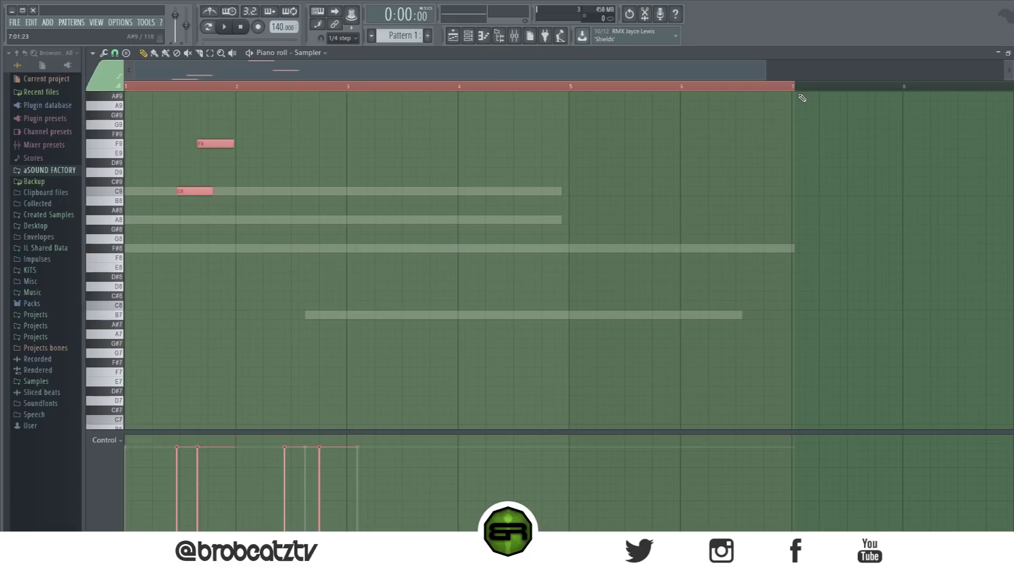
# Nudge the selected notes further right along the timeline and delete them all
pyautogui.hotkey('shift', 'Right')
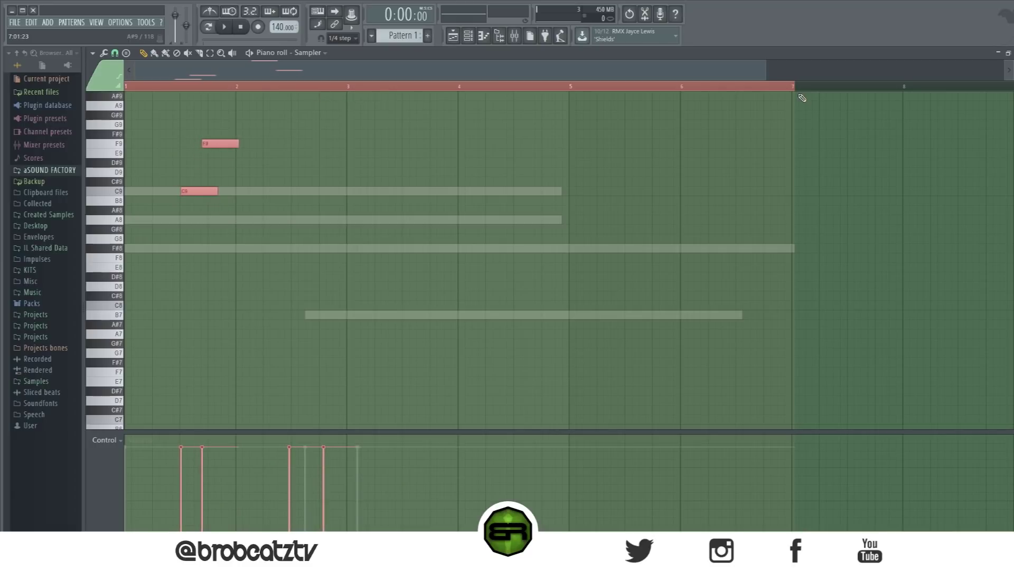
pyautogui.scroll(1, 802, 98)
pyautogui.scroll(-1, 802, 98)
pyautogui.scroll(2, 803, 98)
pyautogui.hotkey('shift', 'Right')
pyautogui.hotkey('shift', 'Right')
pyautogui.hotkey('shift', 'Right')
pyautogui.hotkey('shift', 'Right')
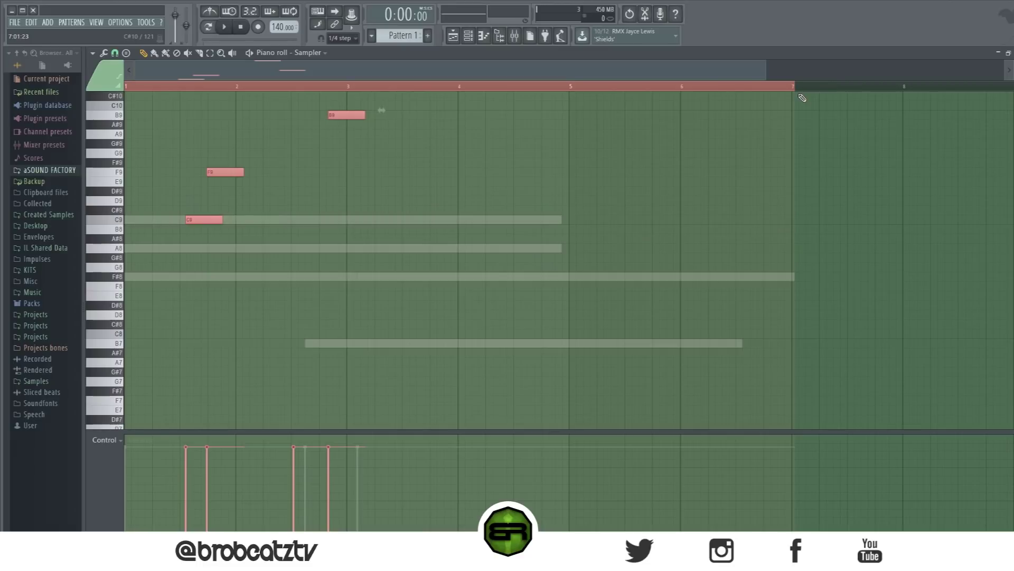
pyautogui.press('Delete')
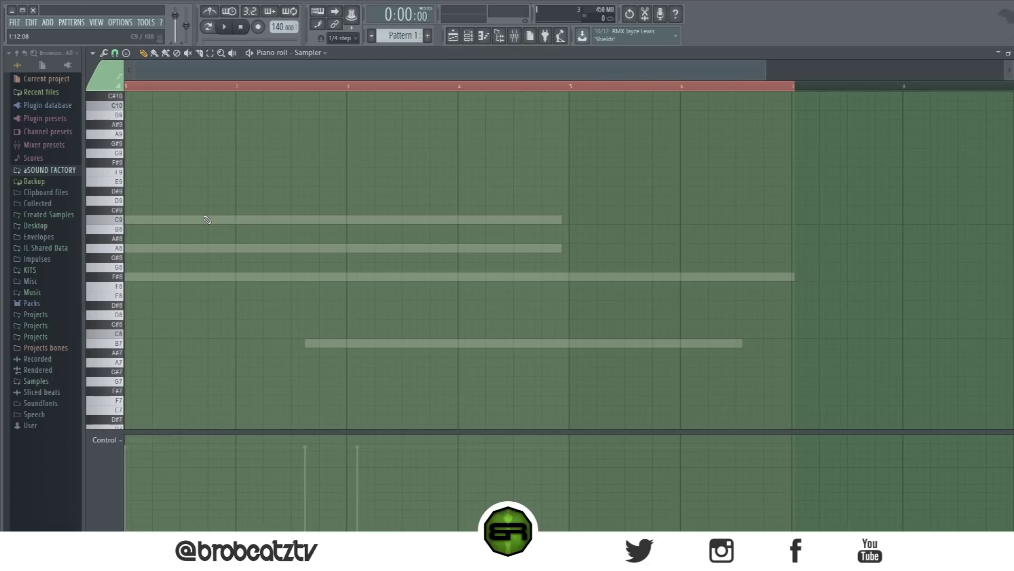
# Set the piano roll snap to 1/4 beat, draw a C9 note in bar 1, and clone it further right
pyautogui.click(114, 53)
pyautogui.click(124, 174)
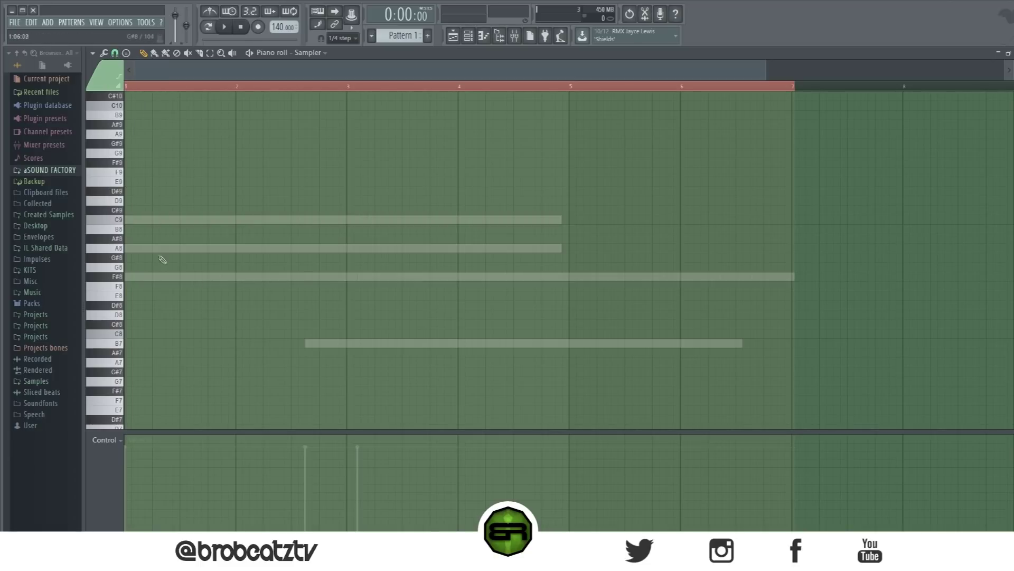
pyautogui.click(141, 219)
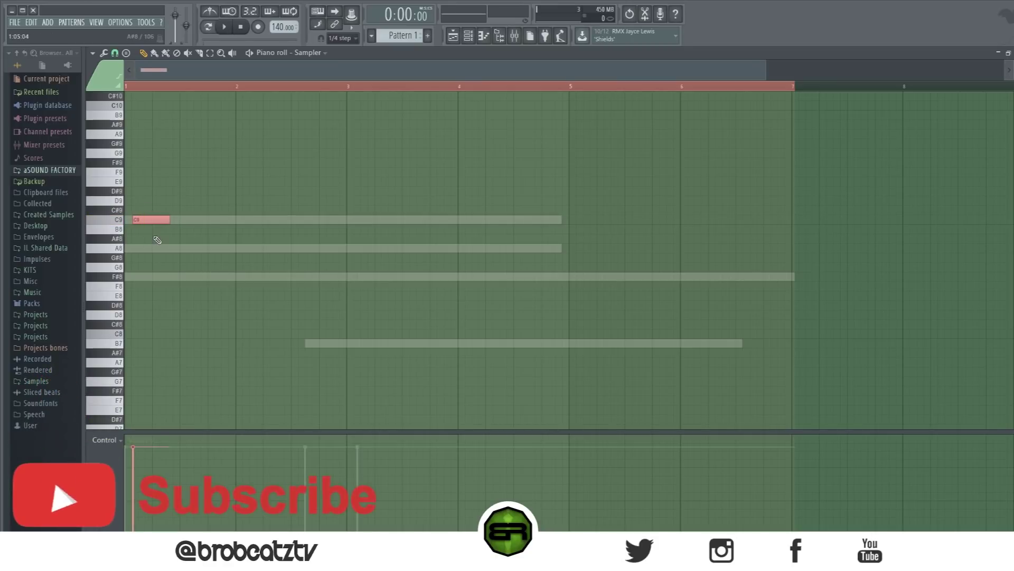
pyautogui.moveTo(193, 220); pyautogui.dragTo(205, 218)
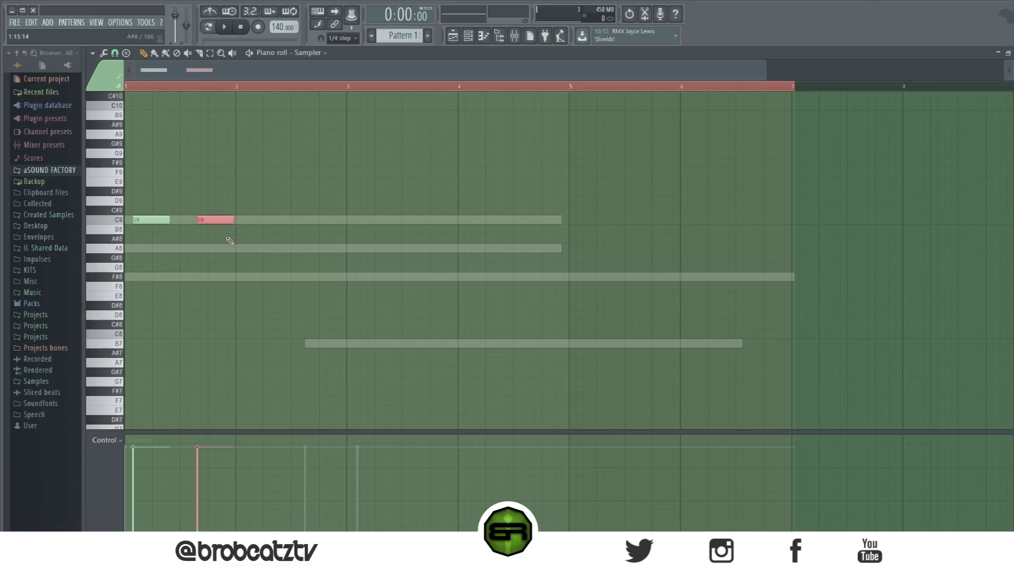
# Replace the two C9 notes with a single C9 note at the very start of bar 1
pyautogui.rightClick(214, 220)
pyautogui.rightClick(158, 220)
pyautogui.moveTo(135, 219); pyautogui.dragTo(77, 216)
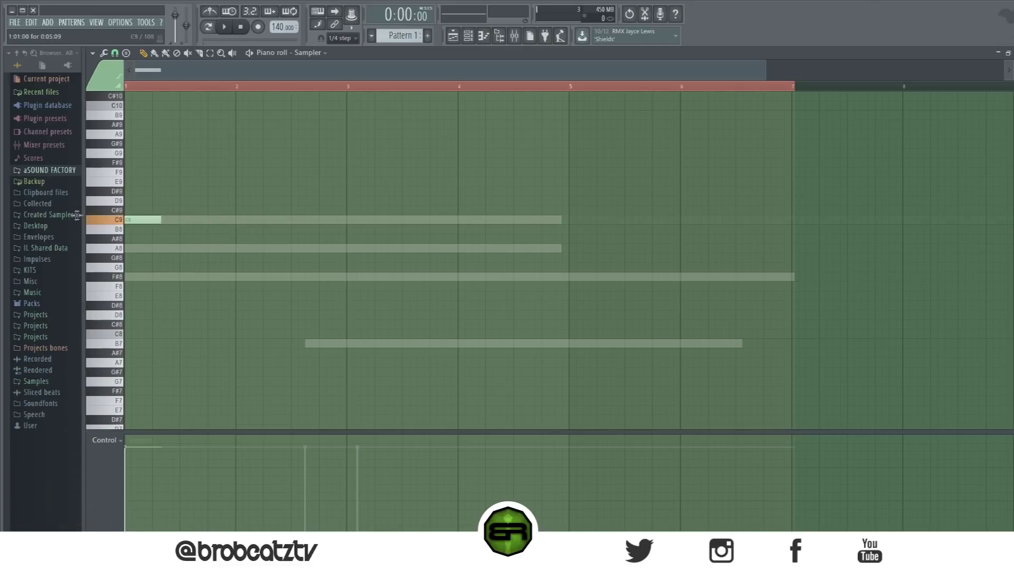
# Shorten the C9 note to one beat and chop it into four equal pieces
pyautogui.moveTo(152, 222); pyautogui.dragTo(132, 218)
pyautogui.keyDown('ctrl'); pyautogui.click(169, 206); pyautogui.keyUp('ctrl')
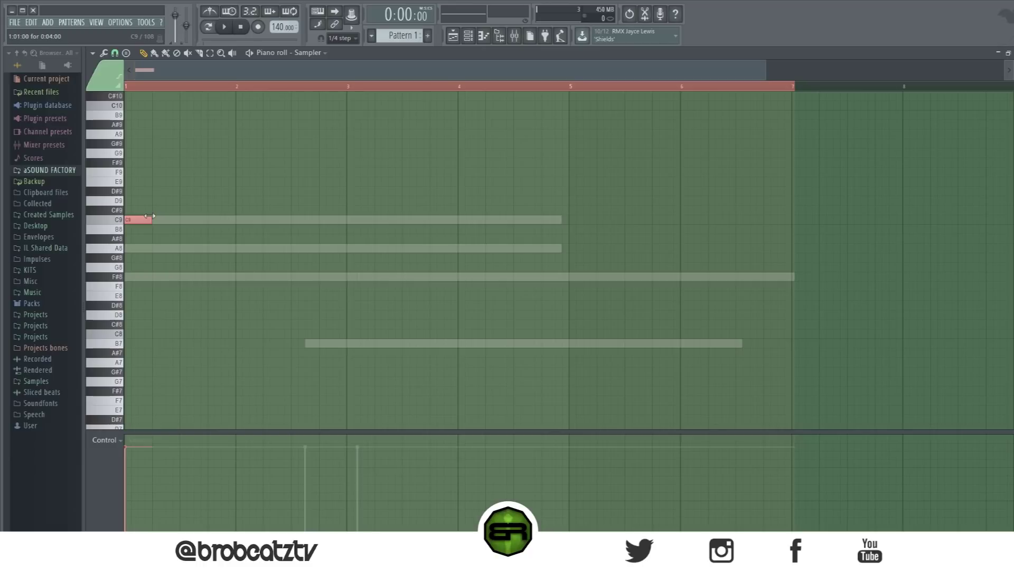
pyautogui.hotkey('ctrl', 'u')
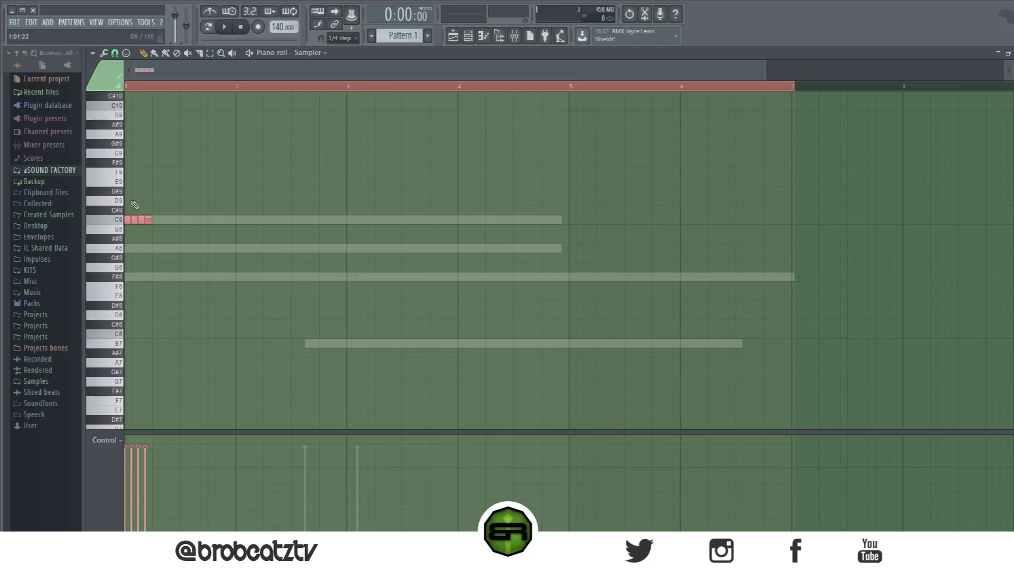
# Set the piano roll snap to Step and delete the chopped C9 pieces
pyautogui.click(115, 53)
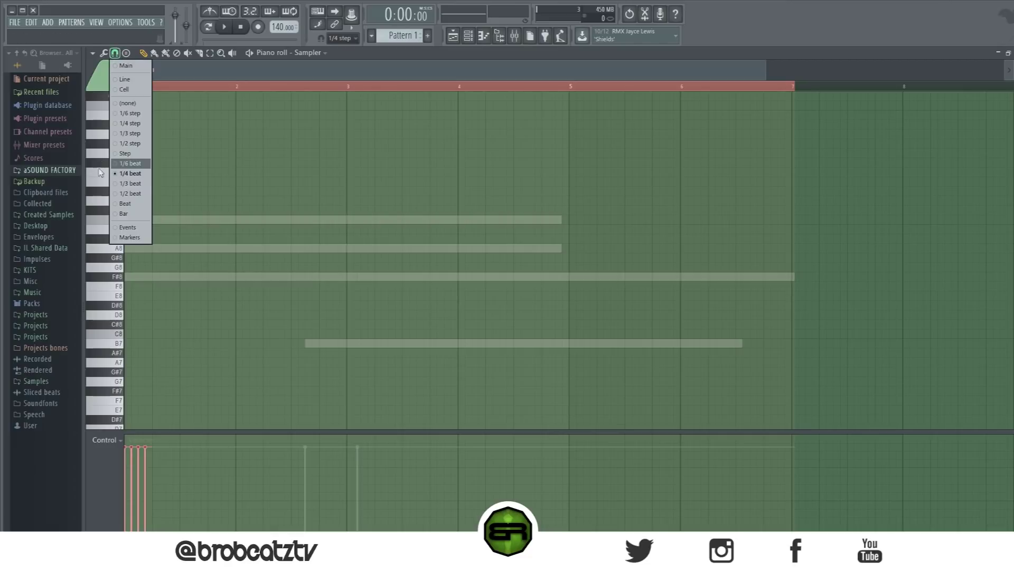
pyautogui.click(142, 153)
pyautogui.rightClick(128, 219)
pyautogui.rightClick(148, 220)
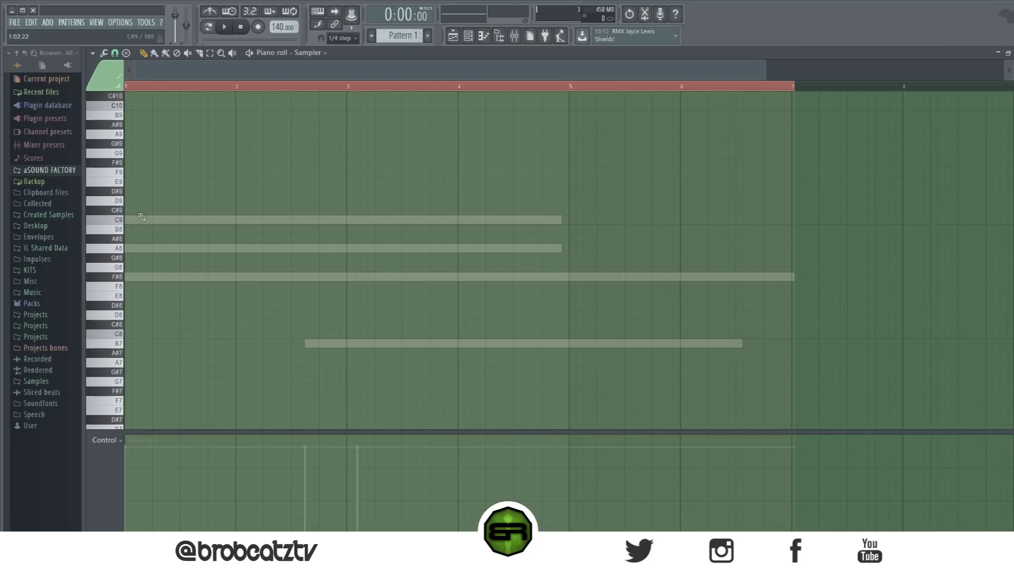
# Try rectangular area selections across the empty part of the piano roll
pyautogui.moveTo(161, 172); pyautogui.dragTo(323, 136)
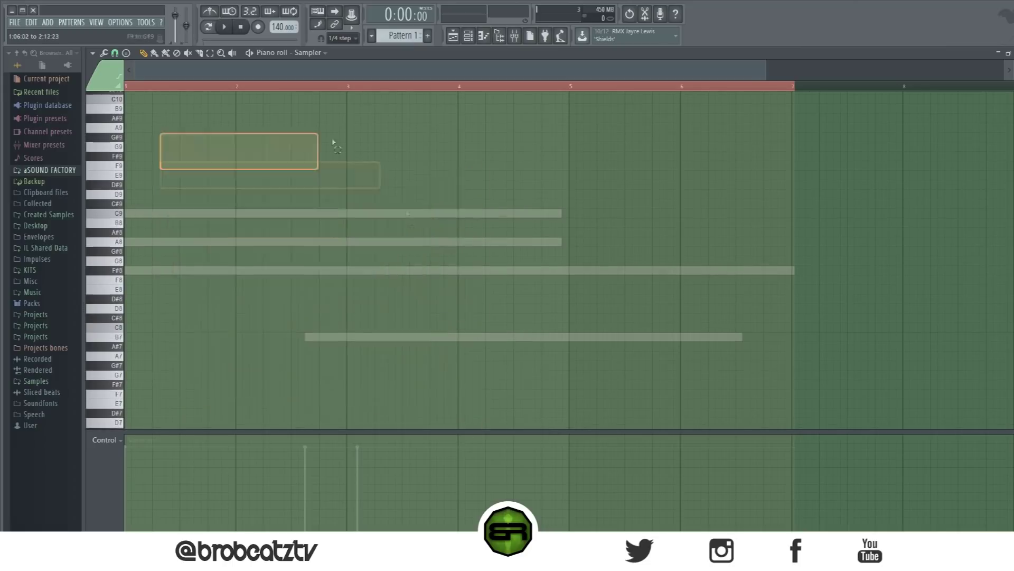
pyautogui.moveTo(169, 104); pyautogui.dragTo(232, 137)
pyautogui.moveTo(144, 99); pyautogui.dragTo(557, 356)
# Draw two one-step notes at B8 and A#8 near the start of bar 3
pyautogui.click(357, 222)
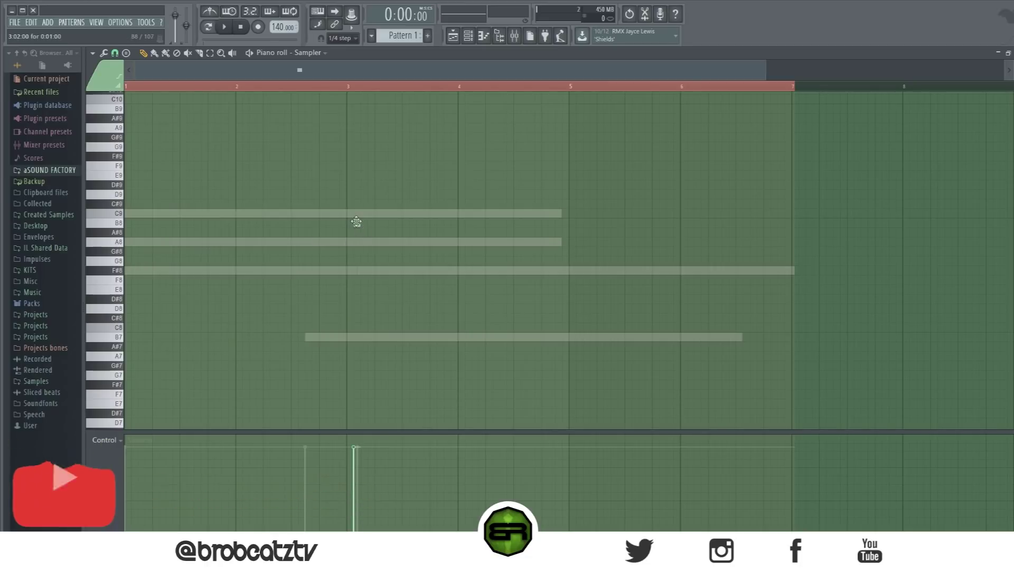
pyautogui.click(362, 232)
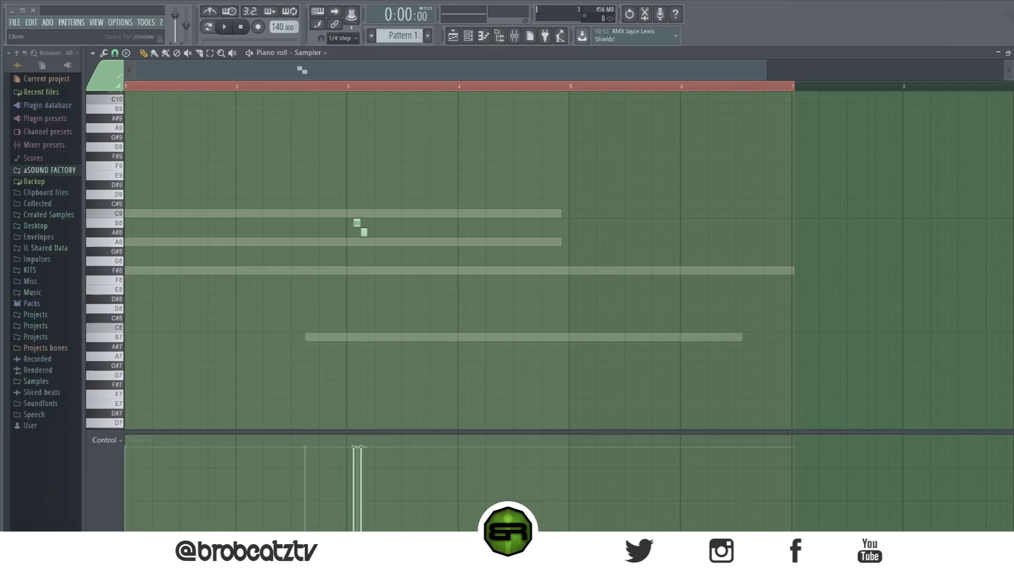
# Select the two bar 3 notes individually and draw four one-step notes in bar 2 at A#8, E9, D#9 and E8
pyautogui.click(358, 223)
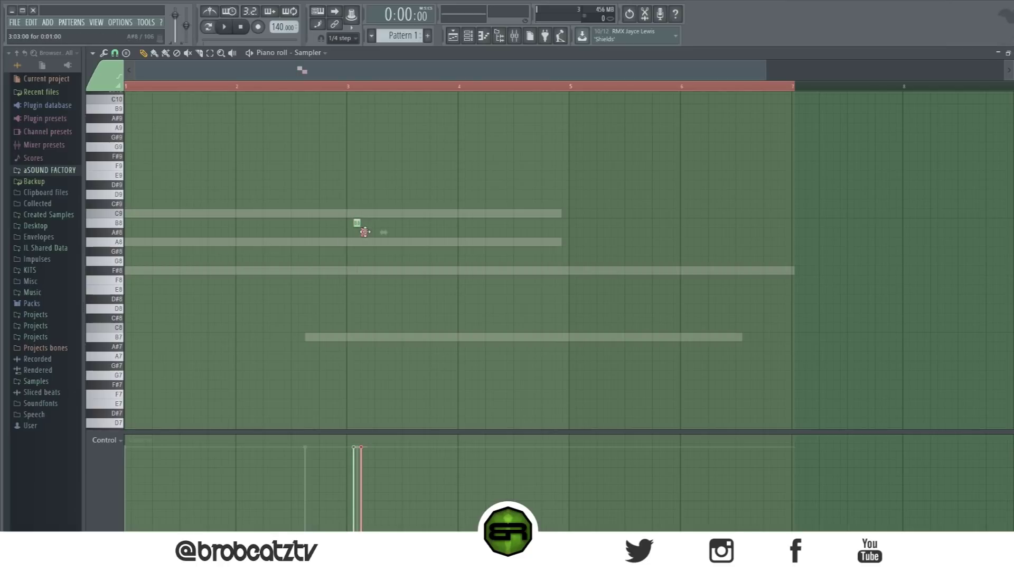
pyautogui.click(365, 232)
pyautogui.click(343, 232)
pyautogui.click(321, 175)
pyautogui.click(273, 184)
pyautogui.click(308, 289)
# Select four non-adjacent notes together: E9 and D#9 in bar 2, and B8 and A#8 in bar 3
pyautogui.click(322, 175)
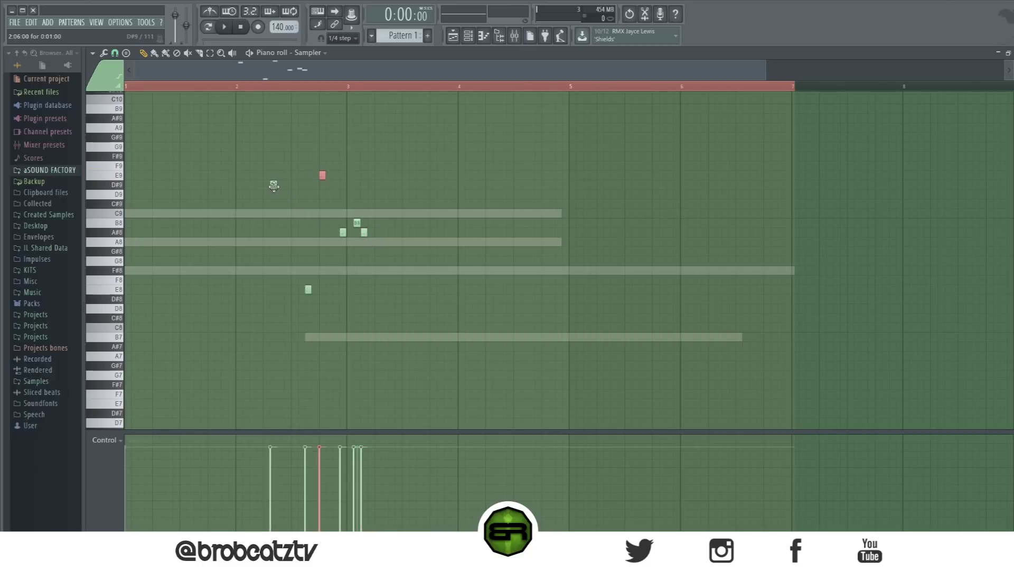
pyautogui.keyDown('ctrl'); pyautogui.click(273, 184); pyautogui.keyUp('ctrl')
pyautogui.keyDown('ctrl'); pyautogui.click(357, 223); pyautogui.keyUp('ctrl')
pyautogui.keyDown('ctrl'); pyautogui.click(364, 234); pyautogui.keyUp('ctrl')
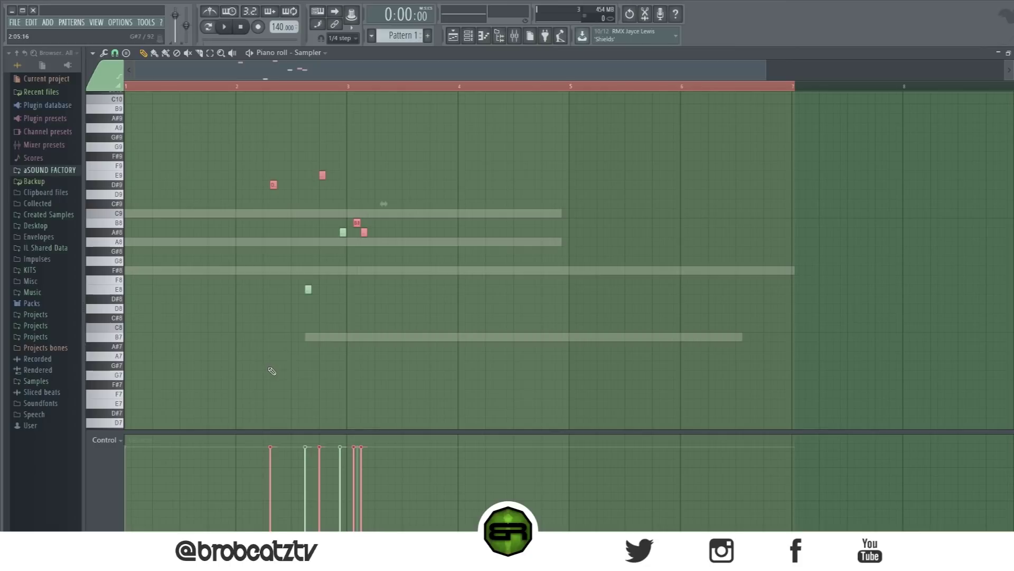
# Delete all six one-step notes from the piano roll
pyautogui.rightClick(273, 184)
pyautogui.rightClick(323, 176)
pyautogui.rightClick(357, 222)
pyautogui.rightClick(364, 233)
pyautogui.rightClick(343, 232)
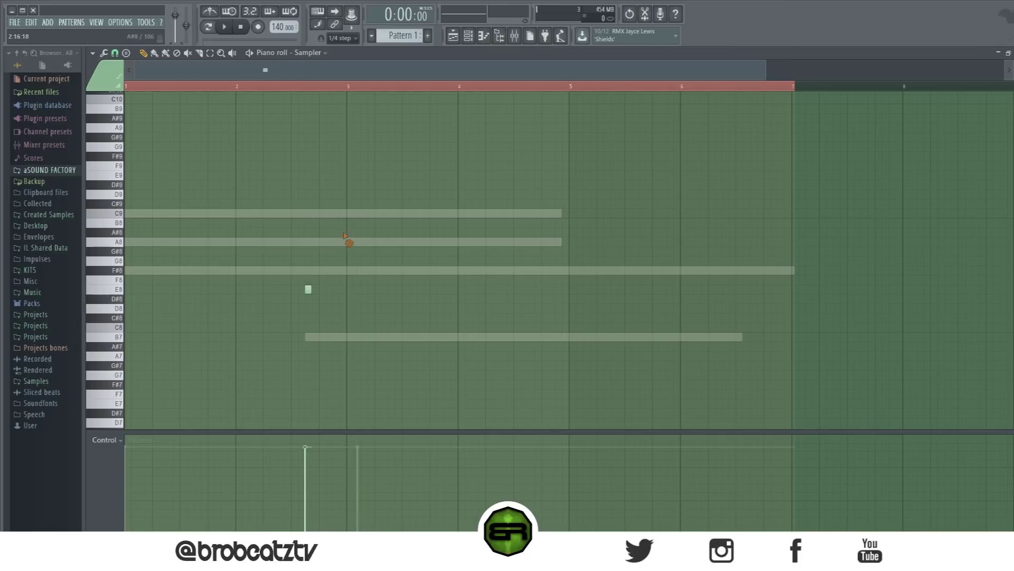
pyautogui.rightClick(309, 291)
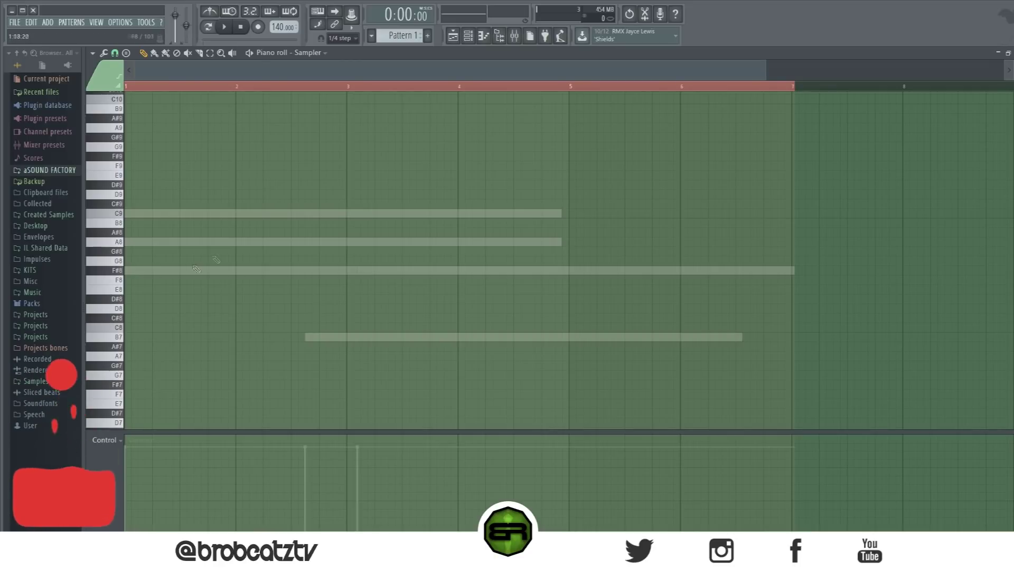
# Widen the browser and expand aSOUND FACTORY, BbTV Free Kits, BroBeatz - Zaytoven Mini Drumkit and its 808 folder
pyautogui.moveTo(82, 163); pyautogui.dragTo(152, 170)
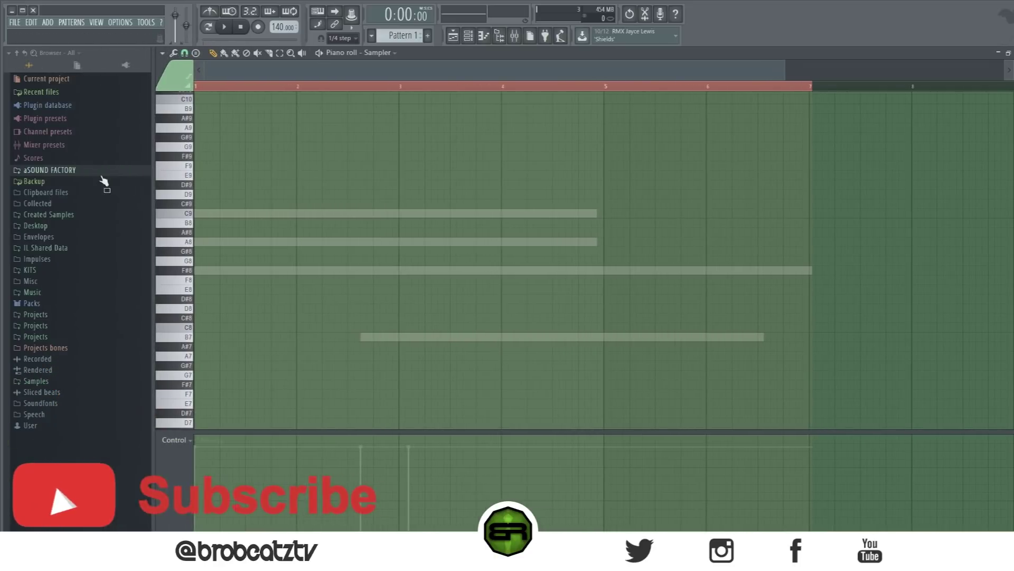
pyautogui.click(100, 171)
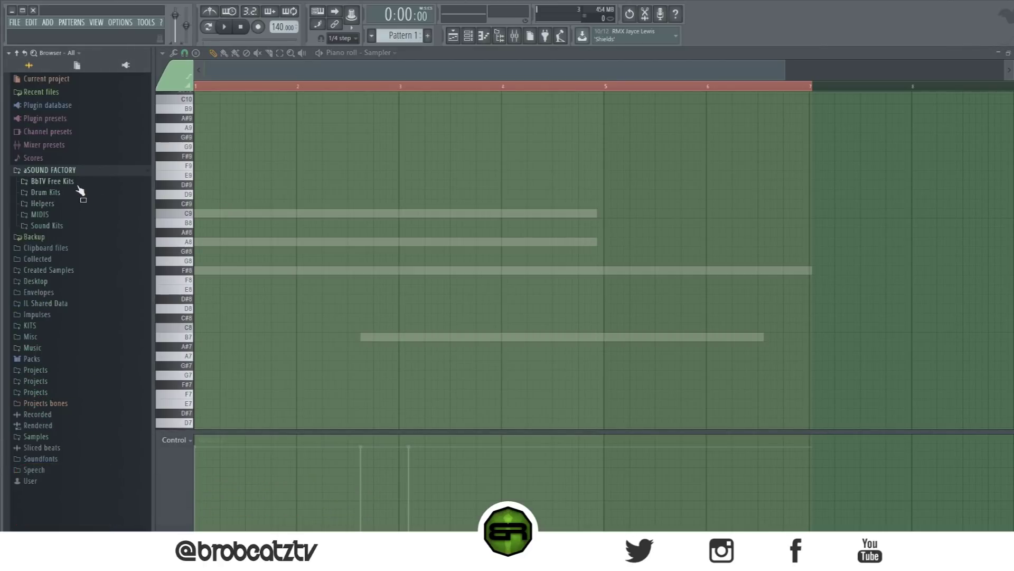
pyautogui.click(78, 184)
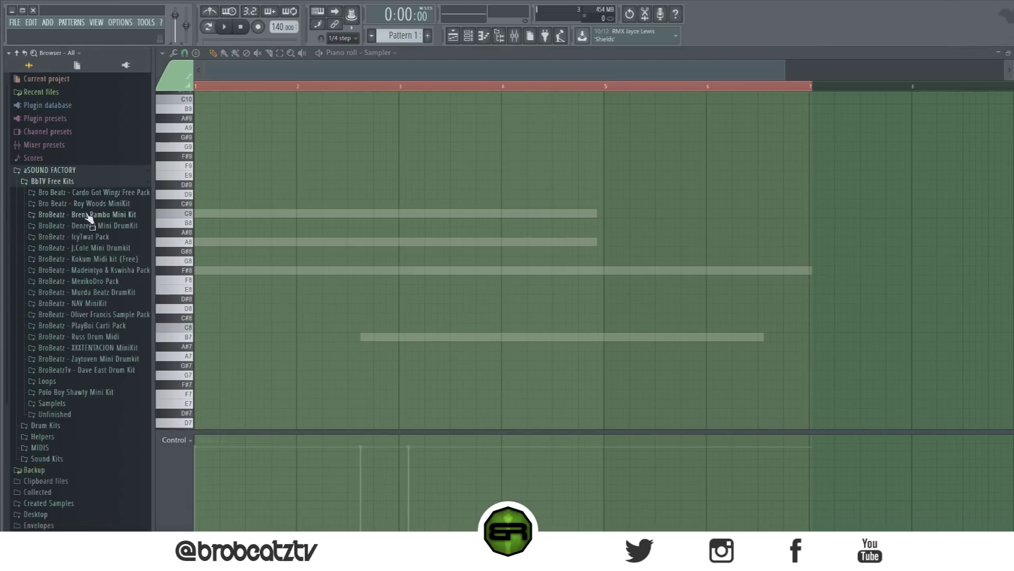
pyautogui.click(115, 359)
pyautogui.click(80, 372)
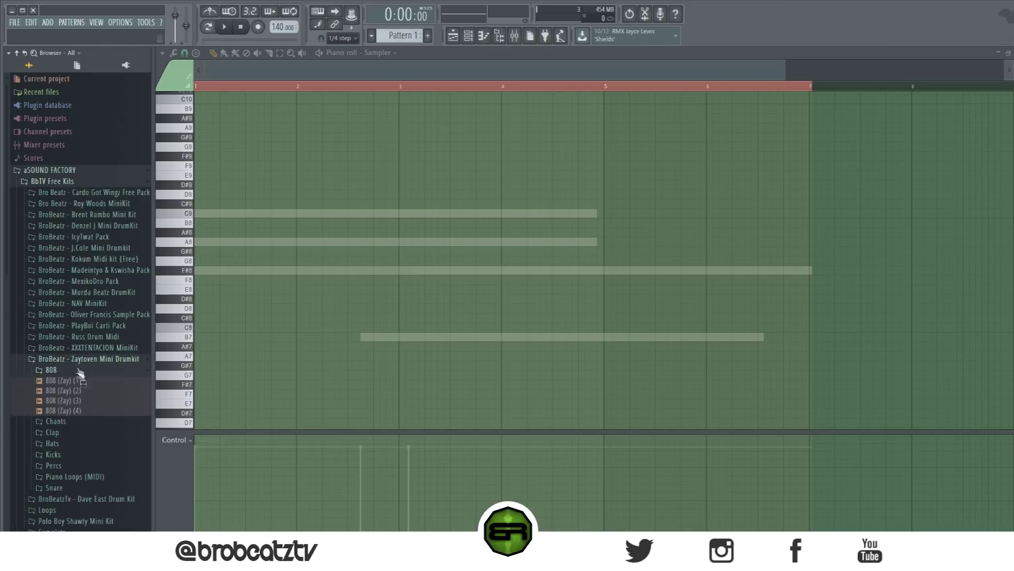
pyautogui.scroll(-2, 86, 312)
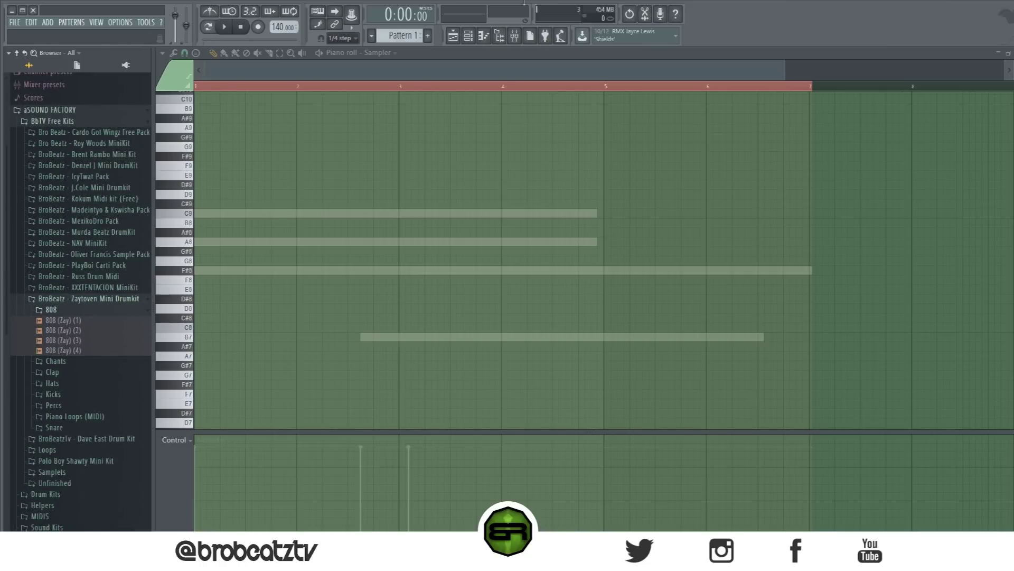
# Show the channel rack, select all its Sampler channels and delete them
pyautogui.click(470, 37)
pyautogui.moveTo(431, 254); pyautogui.dragTo(425, 441)
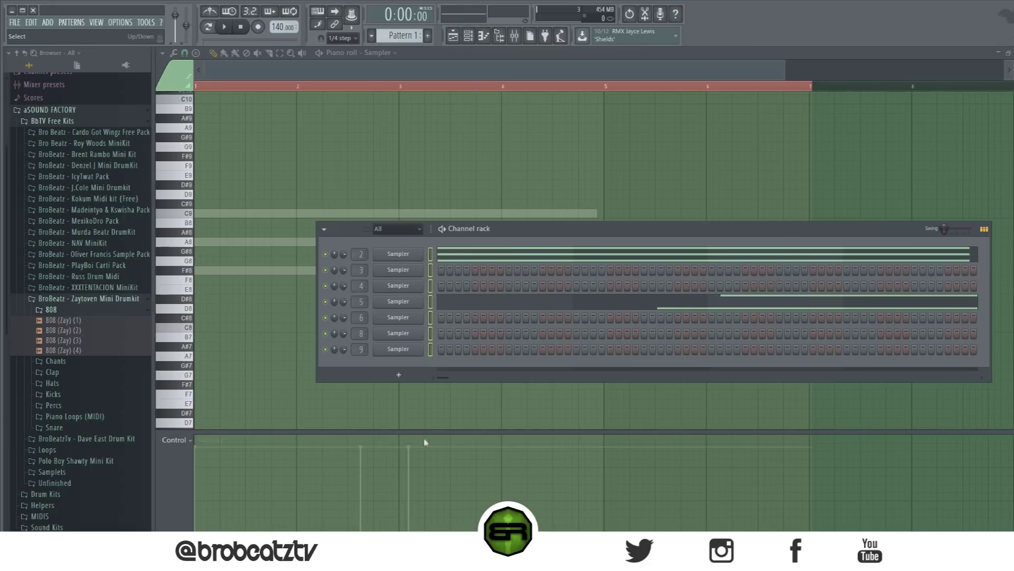
pyautogui.hotkey('alt', 'Delete')
pyautogui.press('Return')
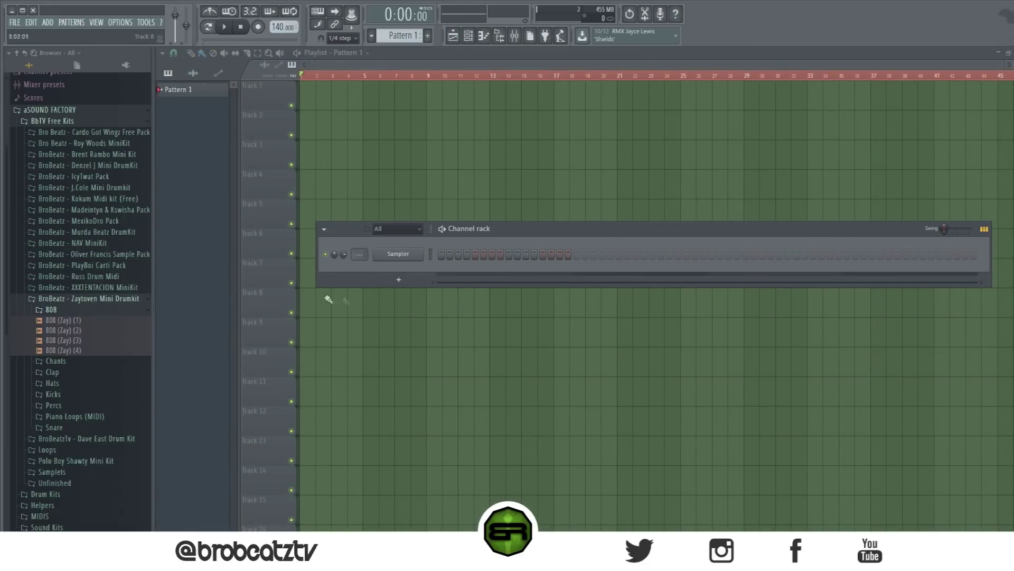
# Load the 808 (Zay) (1) sample onto the Sampler channel, and open and close the channel's settings to check it
pyautogui.moveTo(110, 321); pyautogui.dragTo(106, 322)
pyautogui.click(88, 311)
pyautogui.click(119, 310)
pyautogui.moveTo(118, 320); pyautogui.dragTo(390, 263)
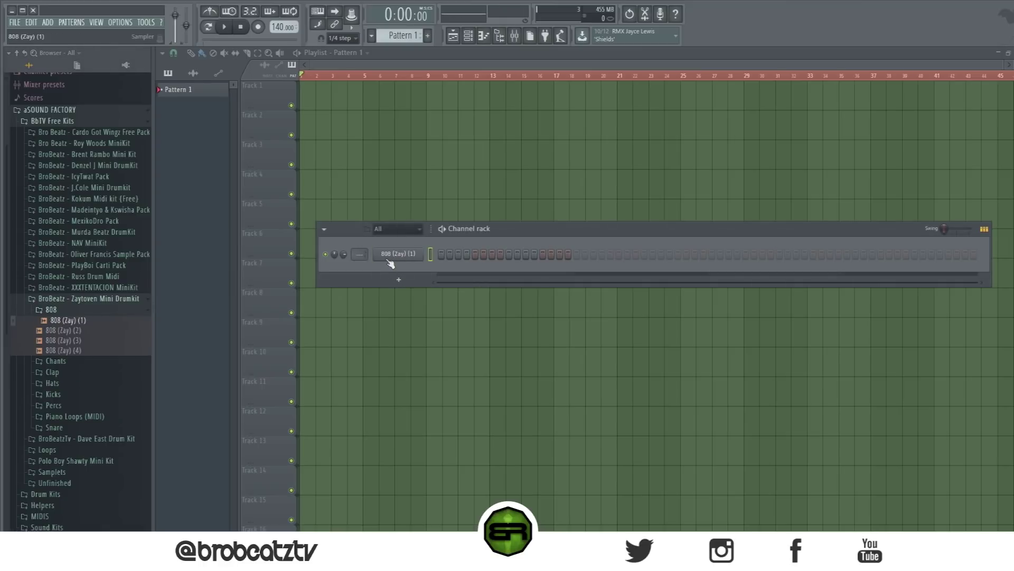
pyautogui.click(396, 260)
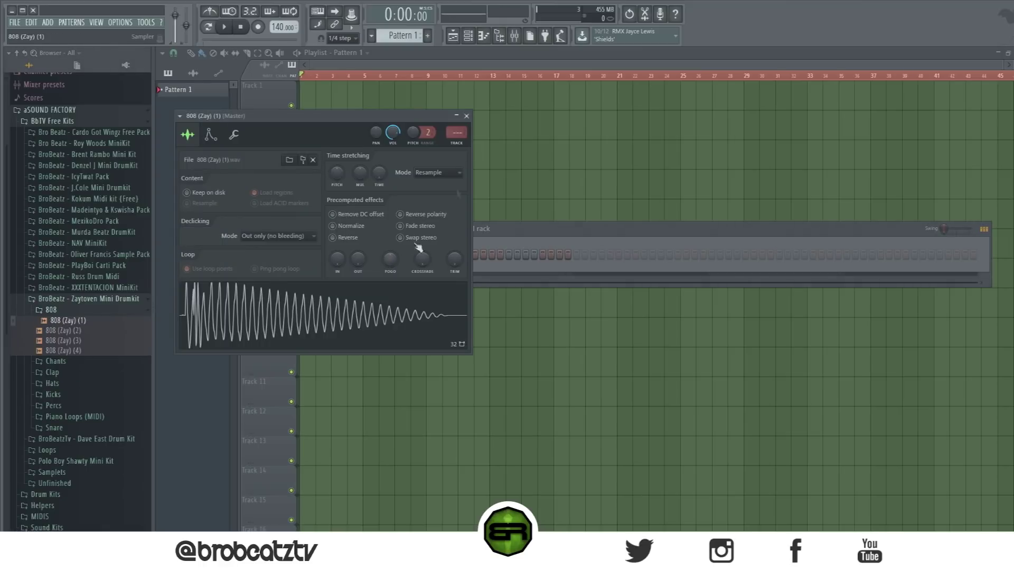
pyautogui.click(470, 115)
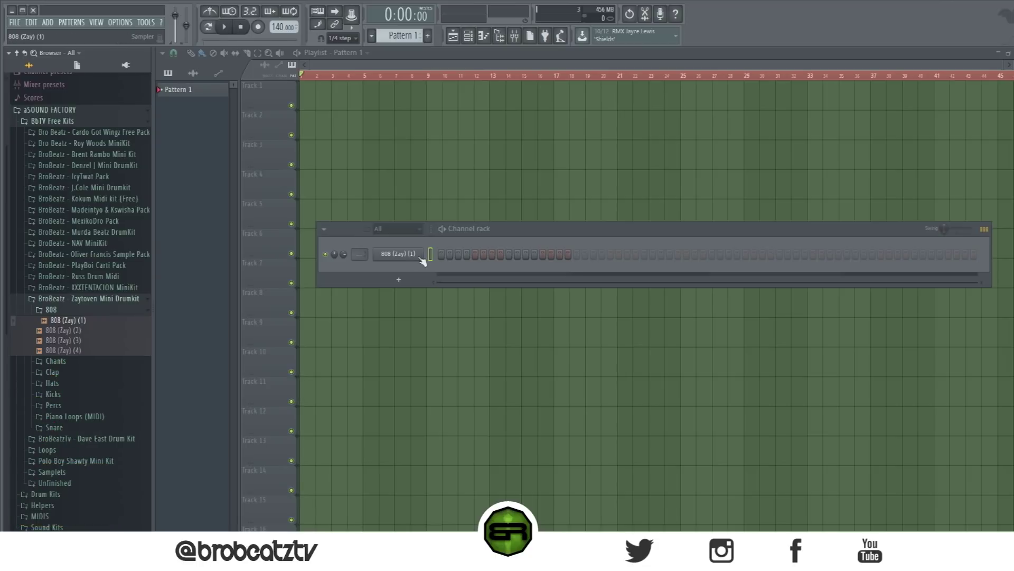
# Audition the 808 (Zay) samples in the browser, comparing samples 1, 2 and 4
pyautogui.click(96, 333)
pyautogui.click(79, 350)
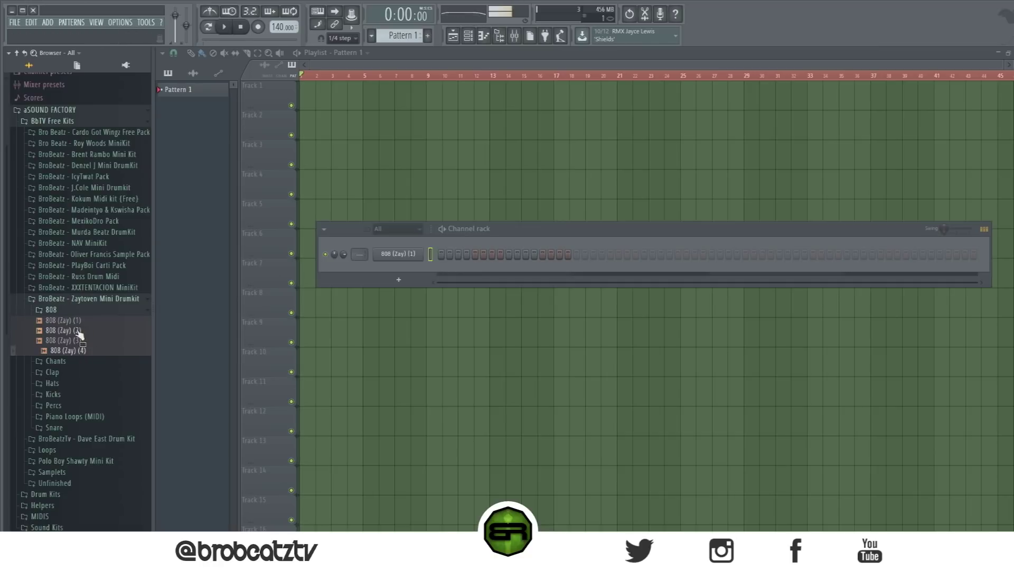
pyautogui.click(79, 322)
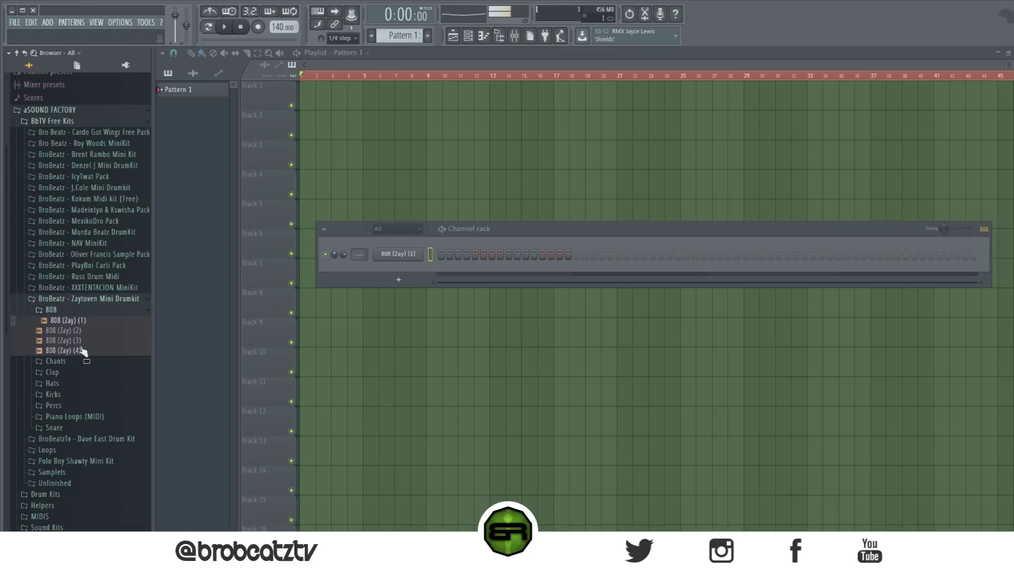
pyautogui.click(80, 351)
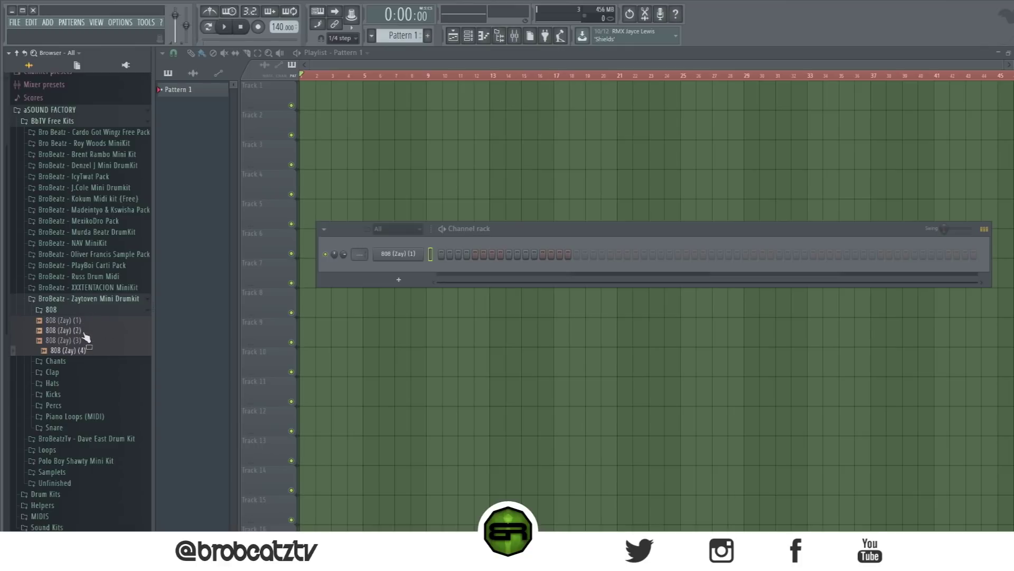
pyautogui.click(73, 352)
pyautogui.click(71, 321)
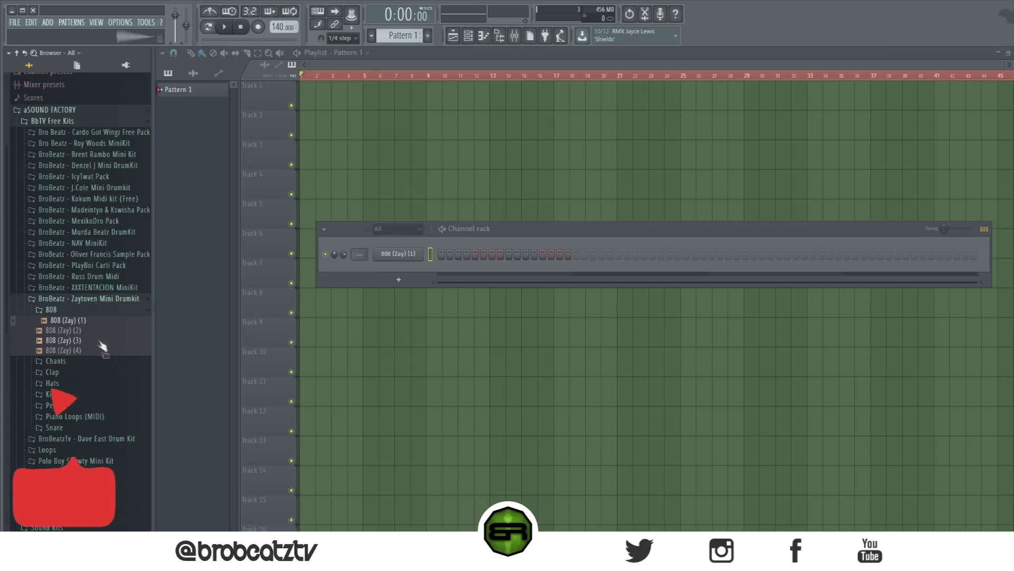
# Swap the channel's sample straight from the browser through 808 (Zay) (2), (3) and (4), ending on 808 (Zay) (2)
pyautogui.click(95, 331)
pyautogui.click(96, 343)
pyautogui.click(94, 353)
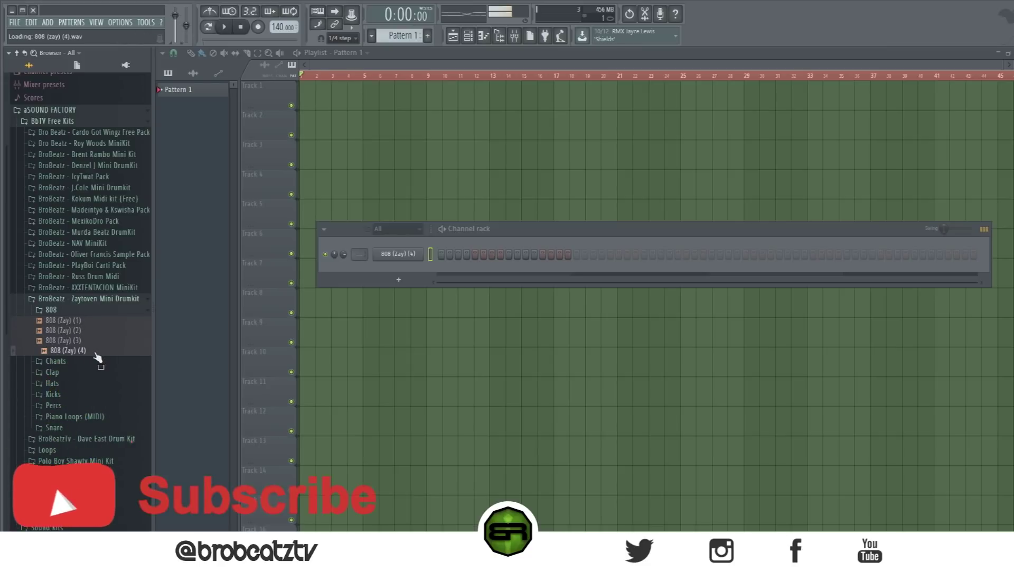
pyautogui.middleClick(94, 342)
pyautogui.middleClick(92, 332)
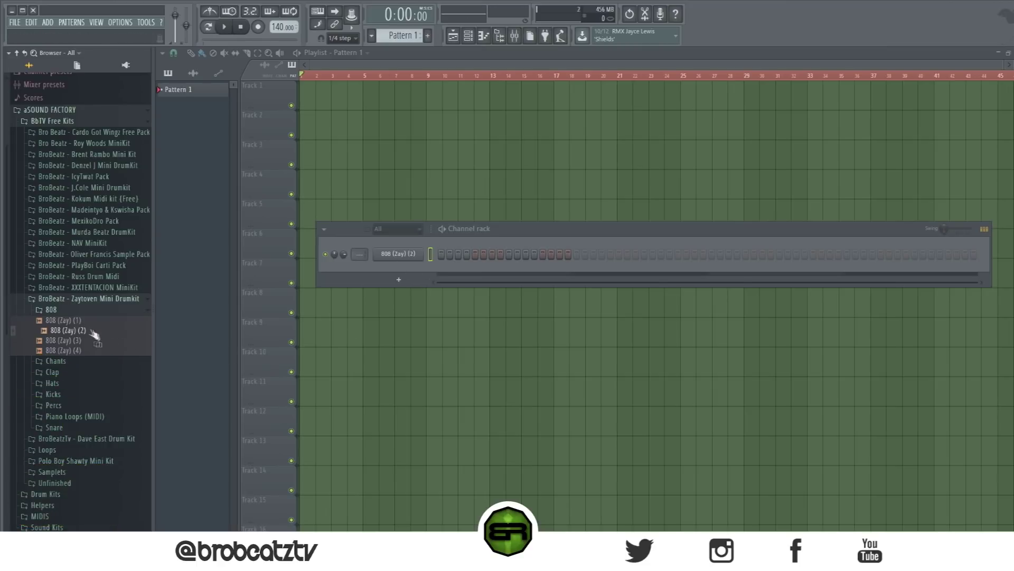
# Expand the Chants folder and load Chants (Zay) samples onto the channel, ending with 808 (Zay) (4) from the 808 folder
pyautogui.click(81, 363)
pyautogui.middleClick(84, 382)
pyautogui.middleClick(90, 401)
pyautogui.middleClick(88, 384)
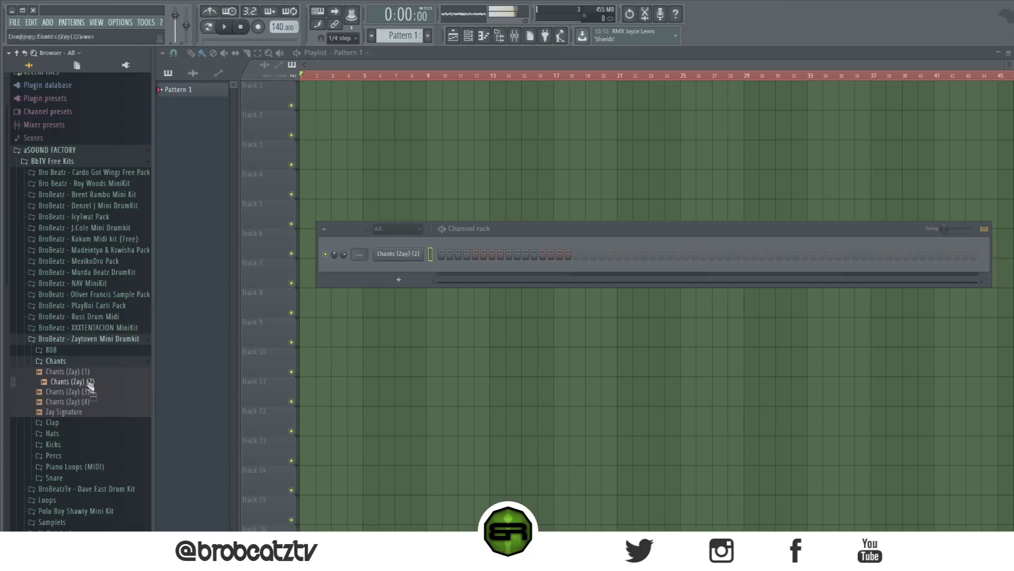
pyautogui.click(50, 349)
pyautogui.click(68, 390)
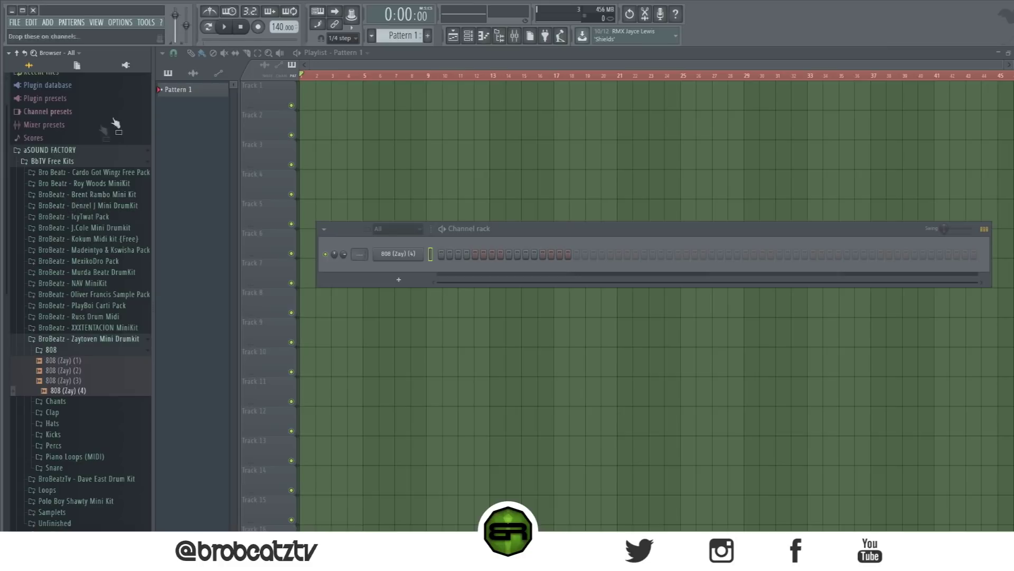
# Open the BroBeatz - Oliver Francis Sample Pack folder with its subfolder and look through its list of tracks
pyautogui.click(76, 294)
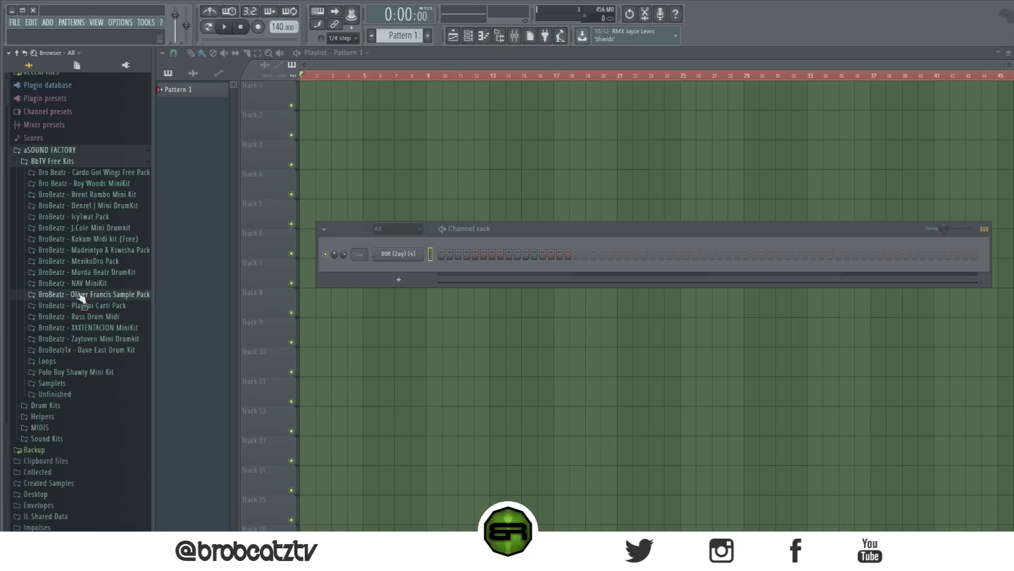
pyautogui.click(80, 306)
pyautogui.scroll(2, 91, 236)
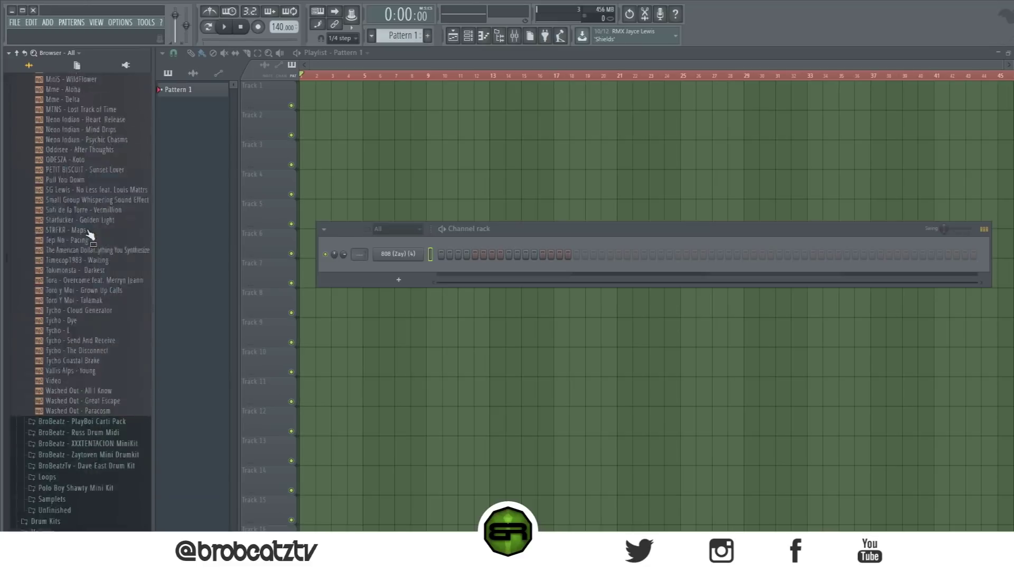
pyautogui.scroll(-12, 89, 231)
pyautogui.scroll(3, 86, 232)
pyautogui.scroll(-3, 82, 236)
pyautogui.scroll(8, 82, 237)
pyautogui.scroll(8, 86, 241)
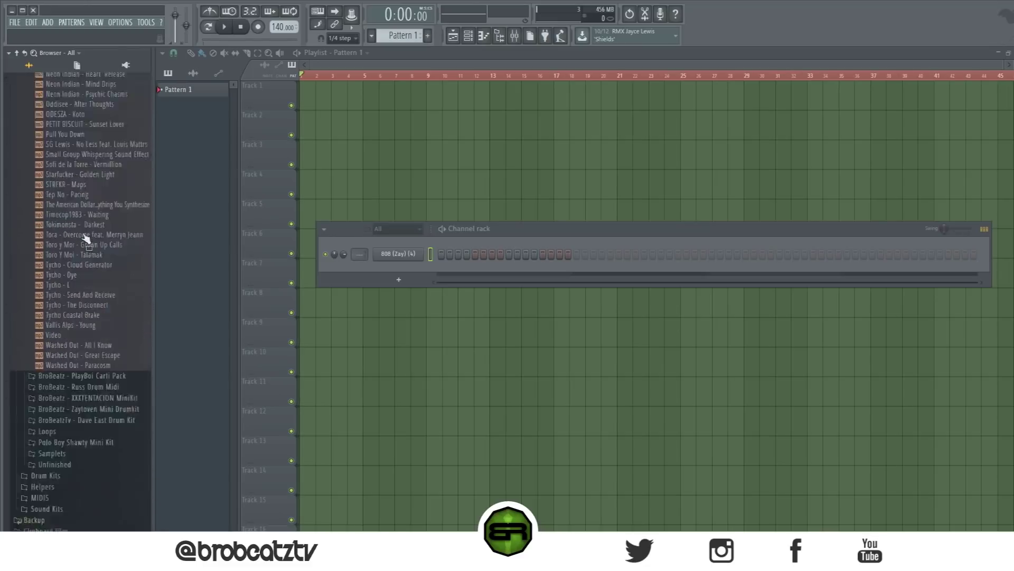
pyautogui.scroll(1, 85, 251)
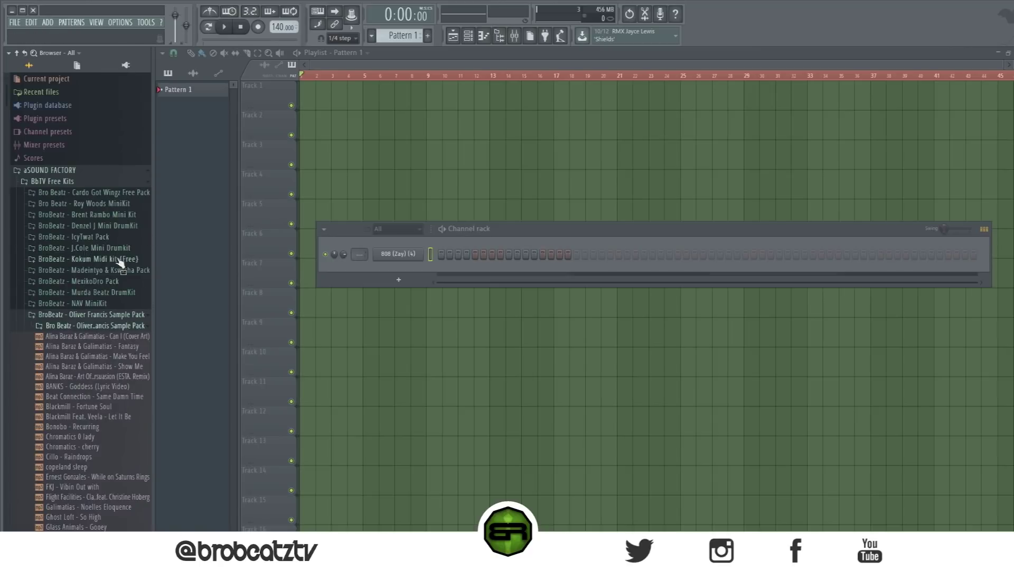
# Try different text sizes for the browser list and leave its entries enlarged
pyautogui.scroll(2, 97, 269)
pyautogui.scroll(-2, 98, 268)
pyautogui.scroll(3, 97, 268)
pyautogui.scroll(-2, 95, 268)
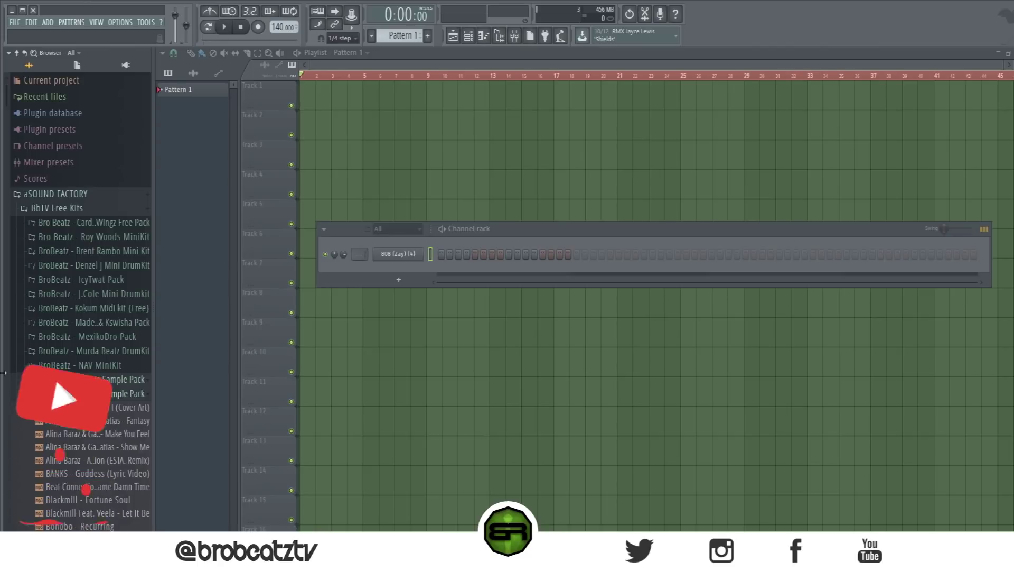
# Send the first Alina Baraz & Galimatias track (Cover Art) from the sample pack to the selected channel
pyautogui.rightClick(66, 408)
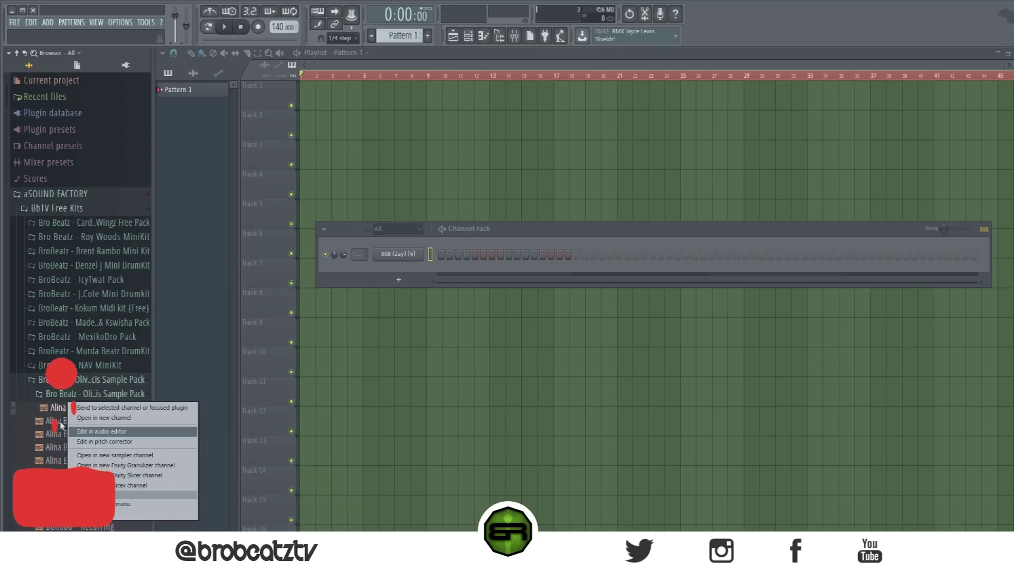
pyautogui.click(52, 406)
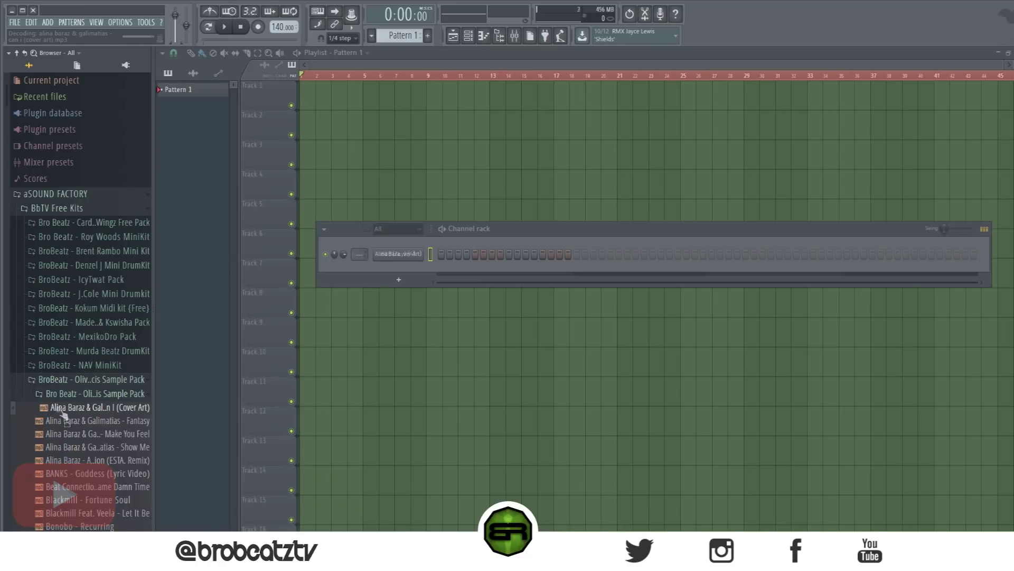